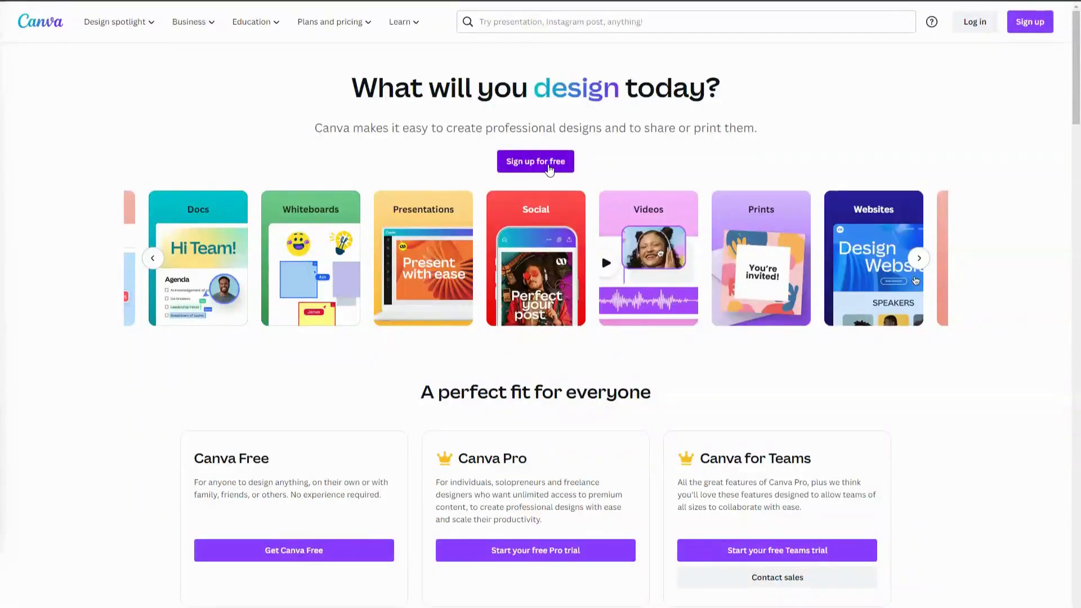
Look over the Canva landing page and log in to the account.
scroll(557, 182, "down", 3)
scroll(569, 191, "down", 8)
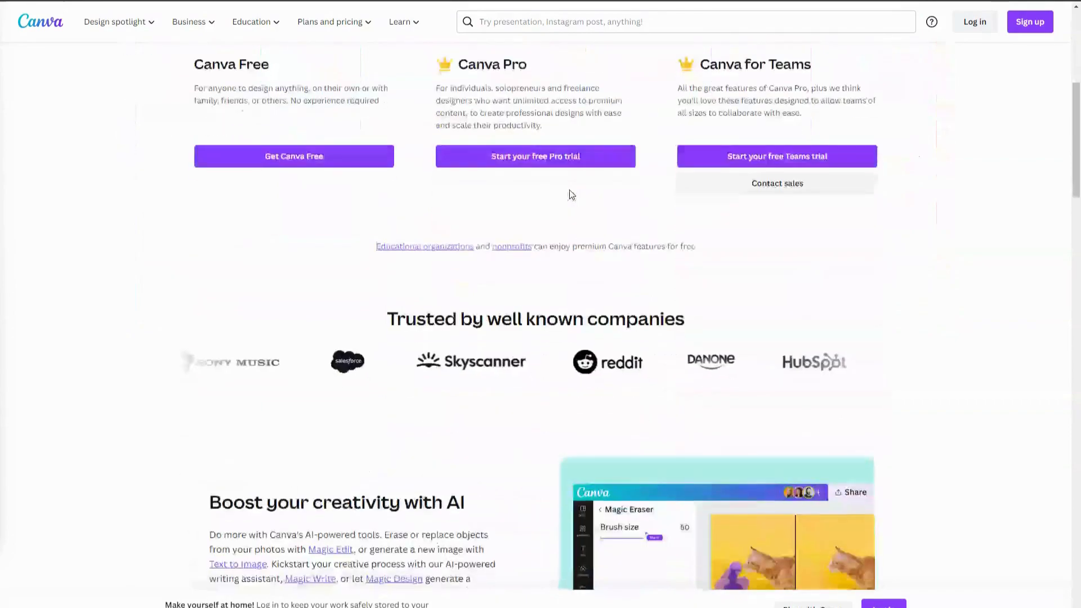
scroll(572, 194, "down", 11)
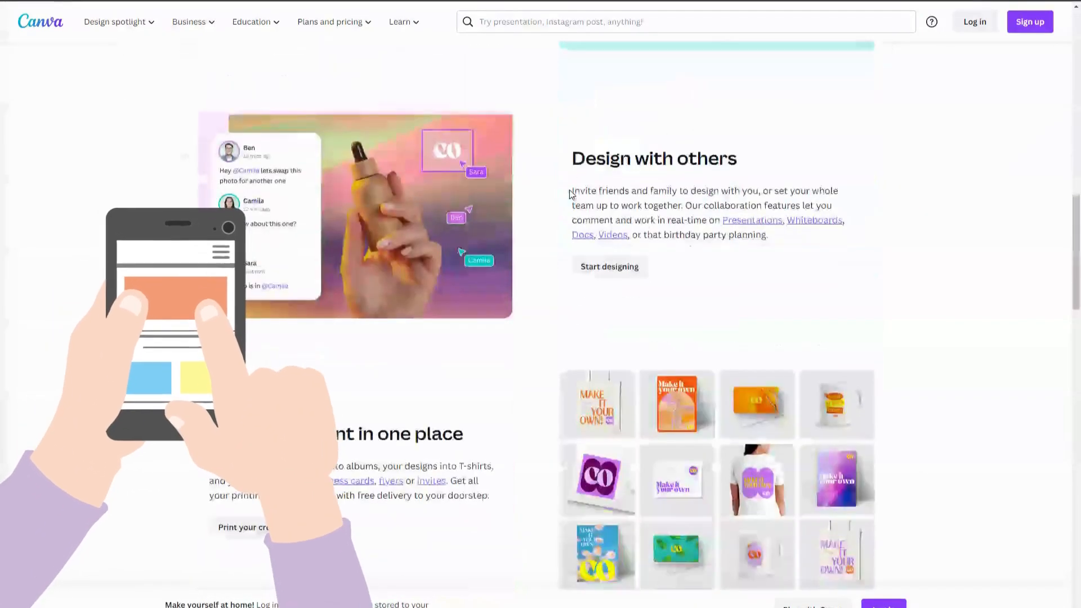
scroll(570, 194, "down", 6)
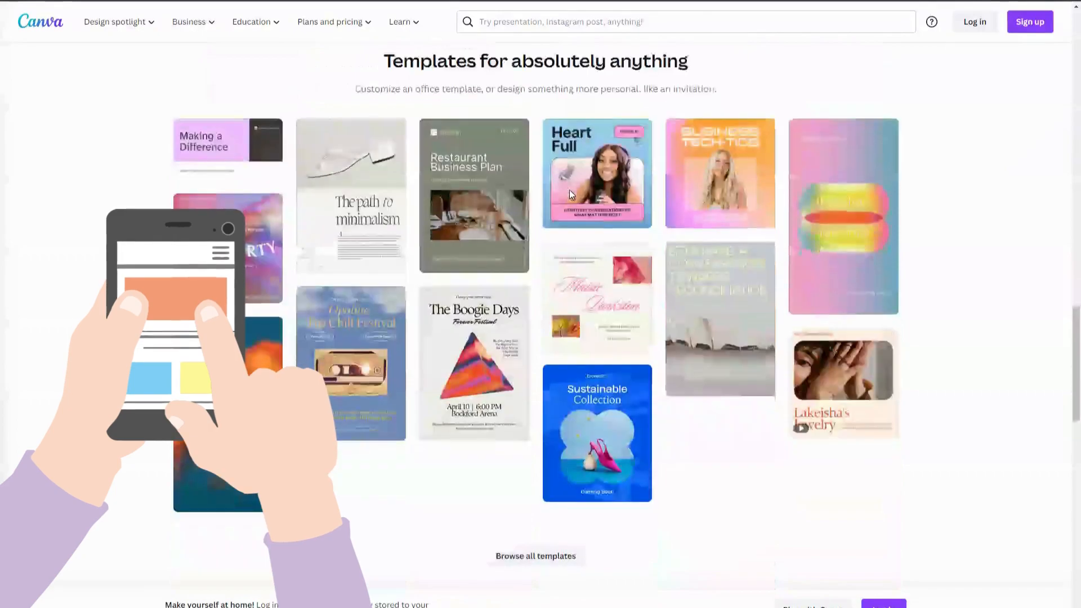
scroll(570, 195, "down", 13)
scroll(570, 194, "down", 4)
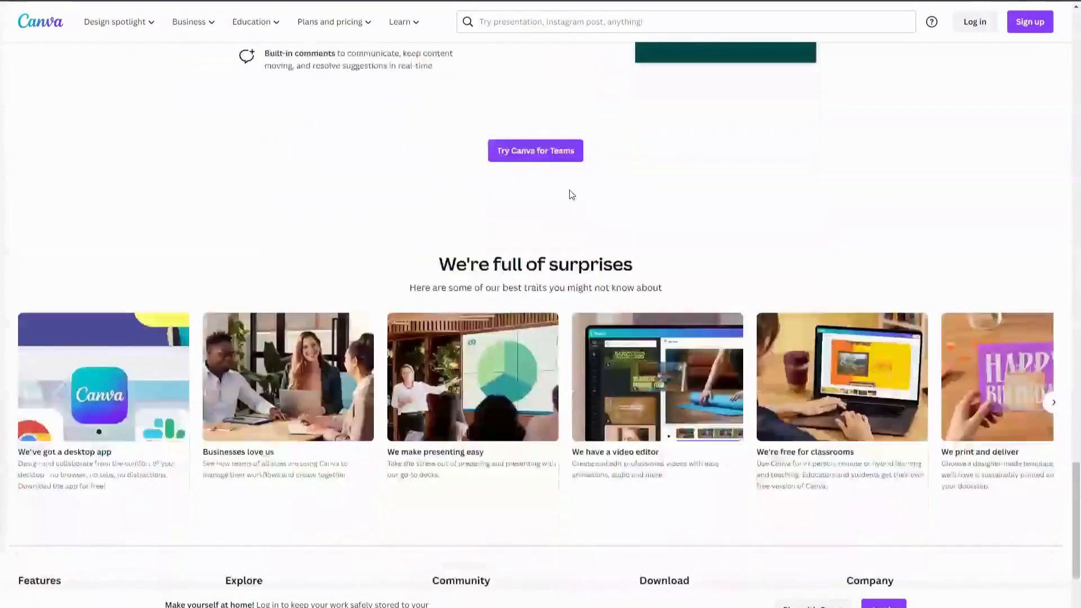
left_click(975, 25)
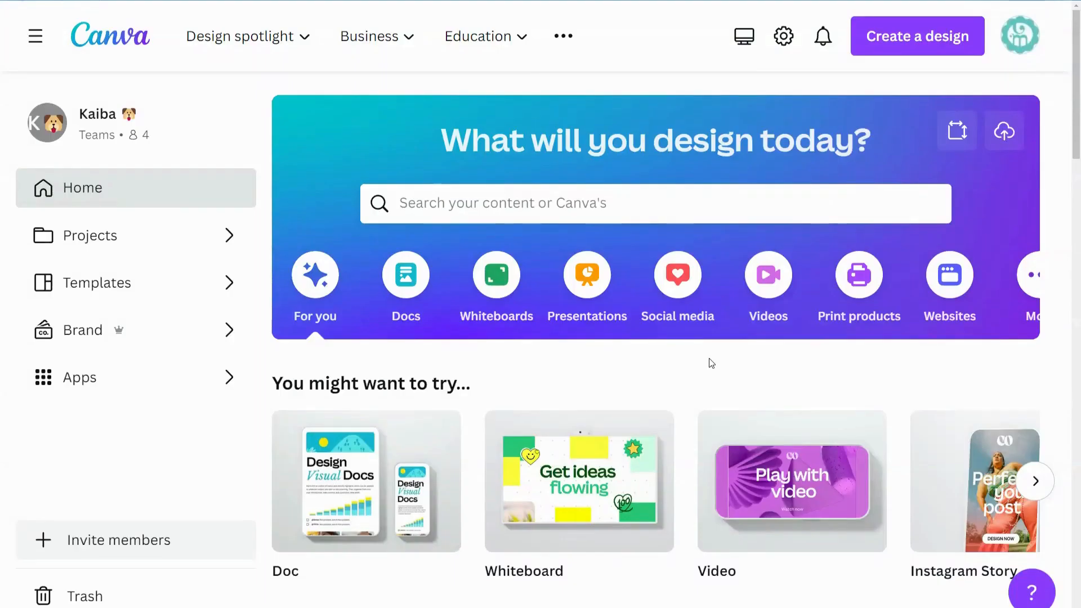
Search the templates for "youtube logo" and open the YouTube Channel Logo category sized 800 × 800 px.
left_click(751, 203)
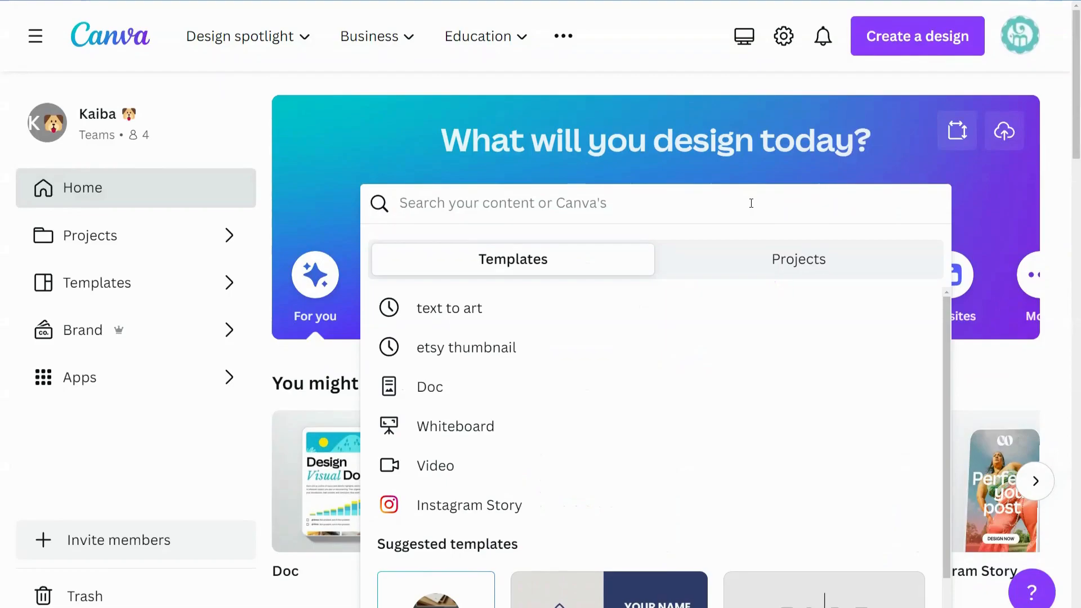
type("youtube")
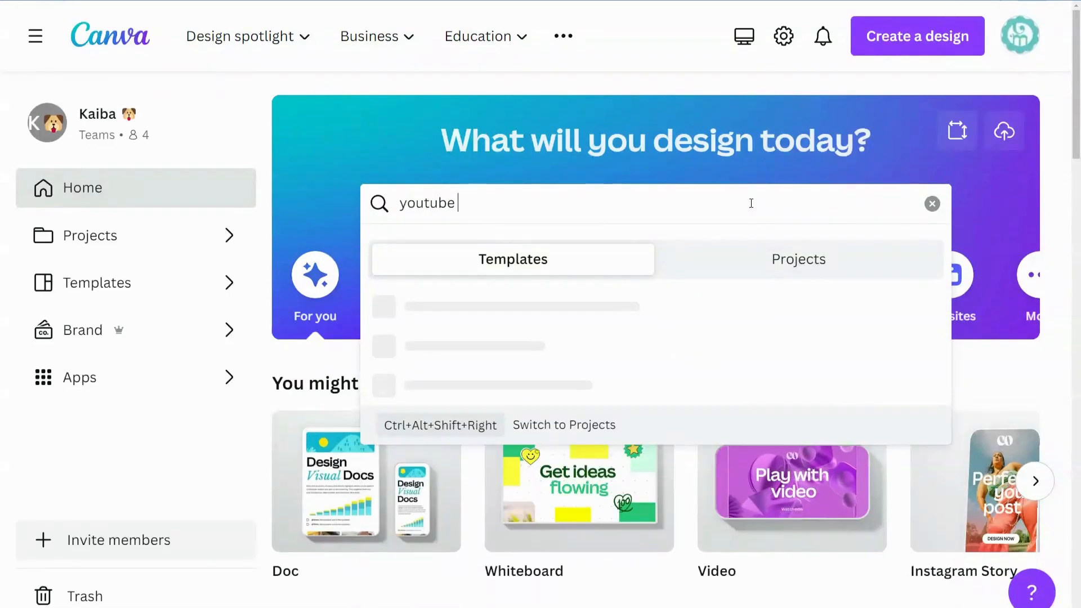
type(" logo")
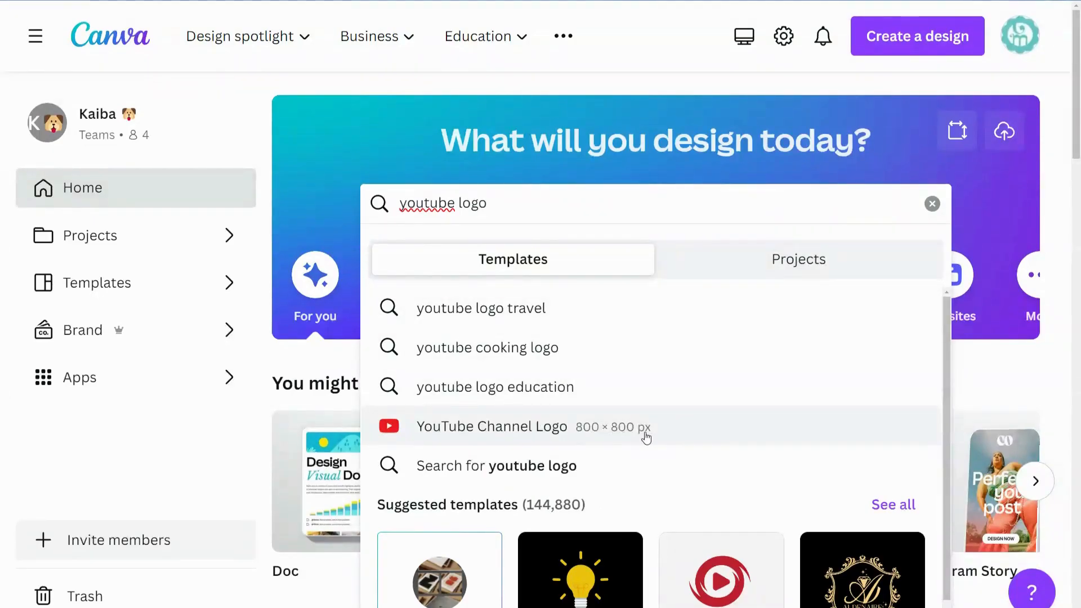
left_click(646, 438)
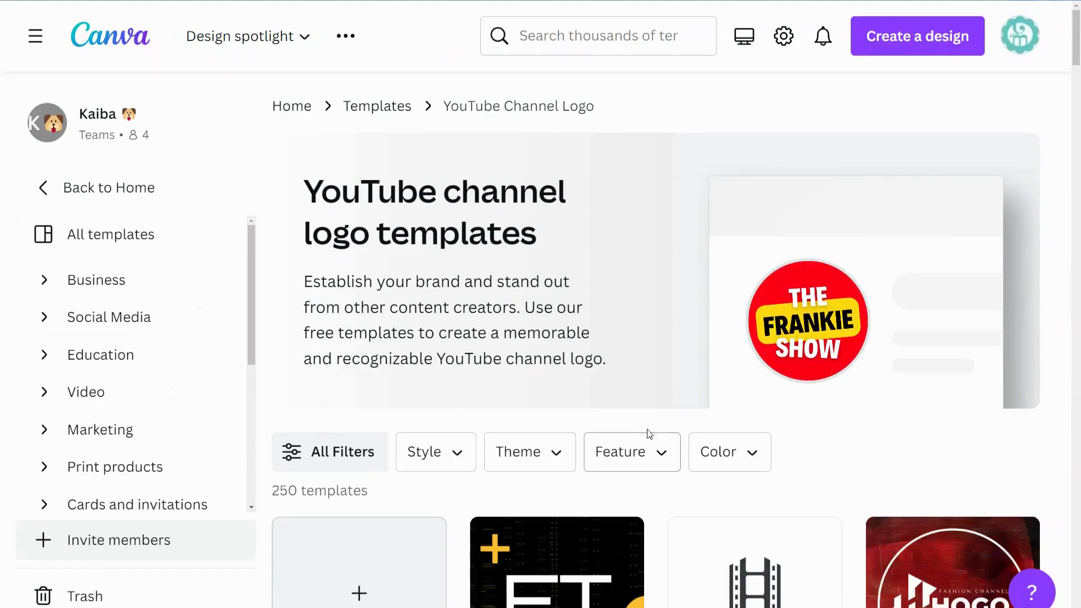
Look through the YouTube channel logo templates and start a blank design in that format.
scroll(696, 326, "down", 5)
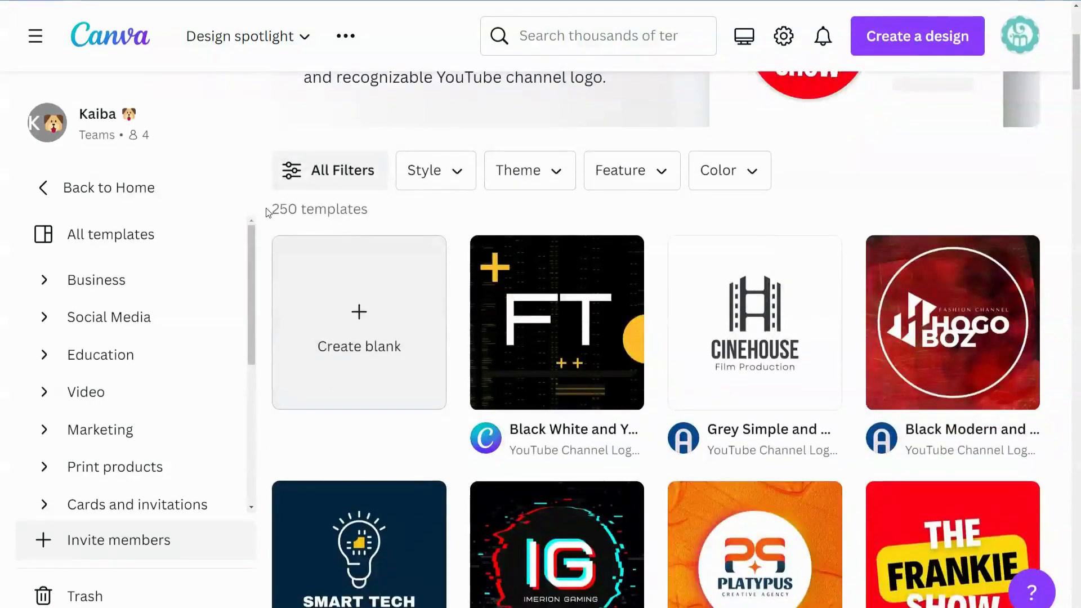
mouse_move(622, 249)
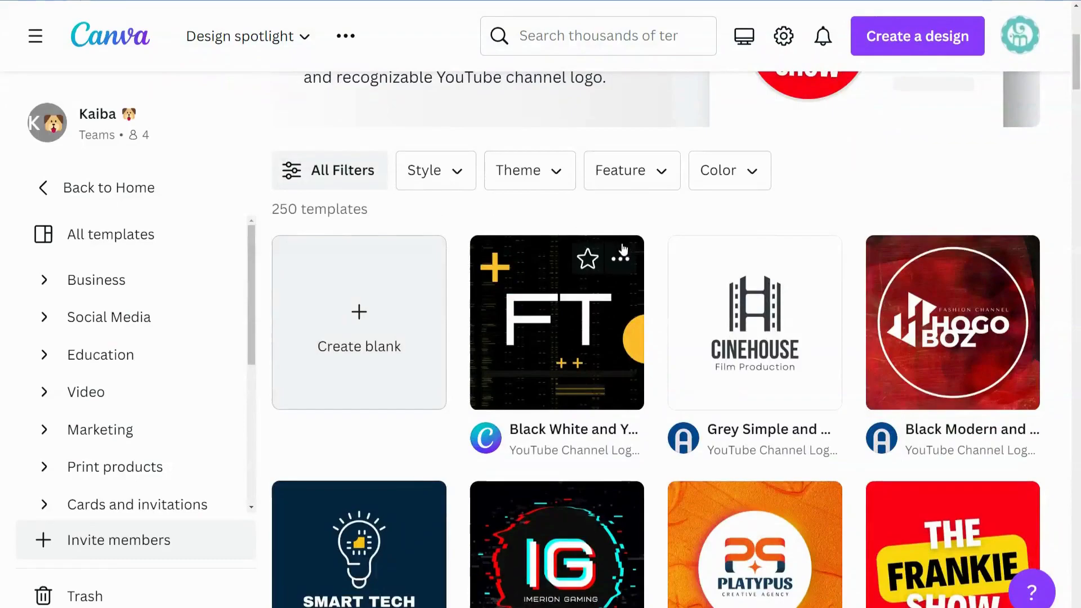
scroll(606, 353, "down", 8)
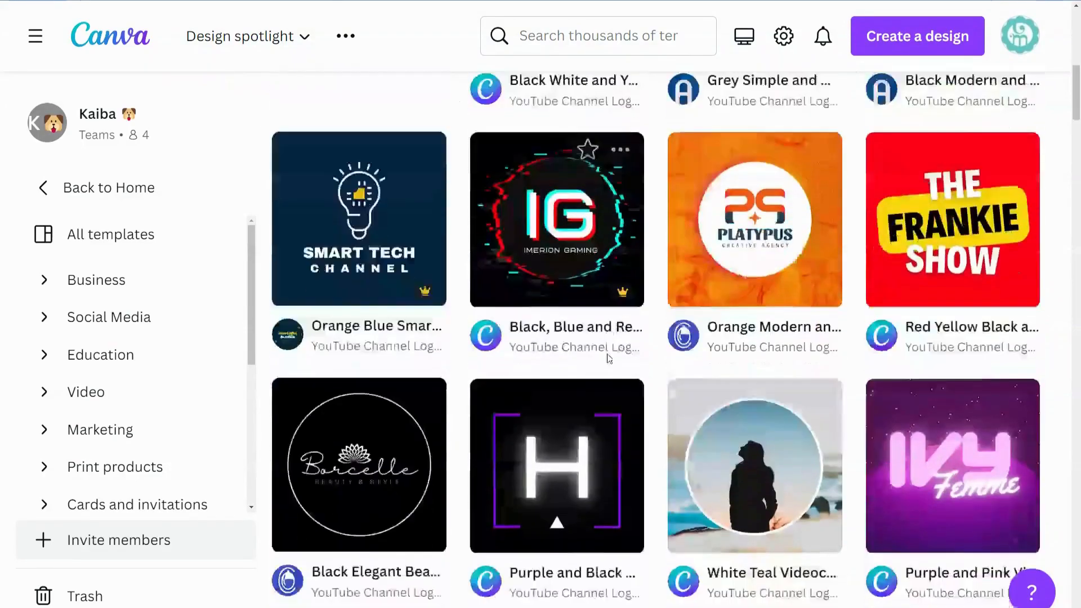
scroll(608, 359, "down", 9)
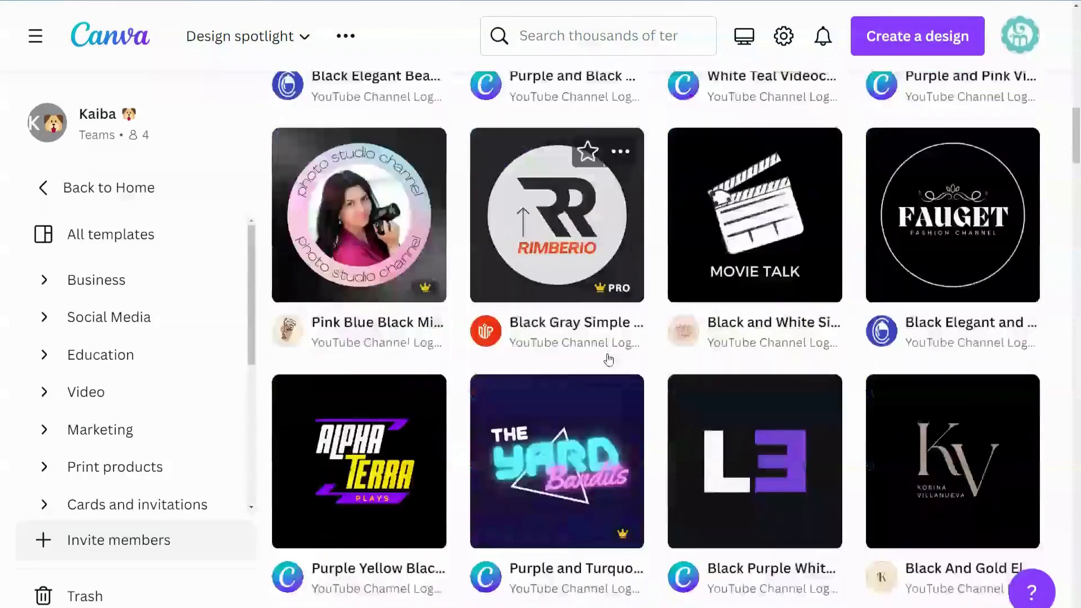
scroll(608, 358, "down", 3)
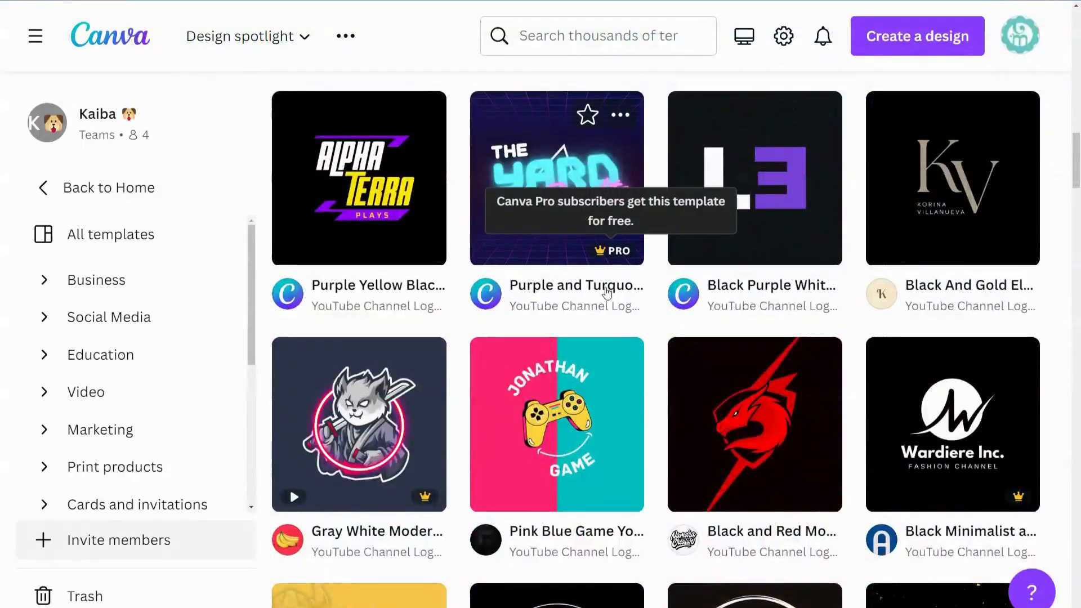
scroll(622, 262, "down", 3)
scroll(590, 312, "down", 3)
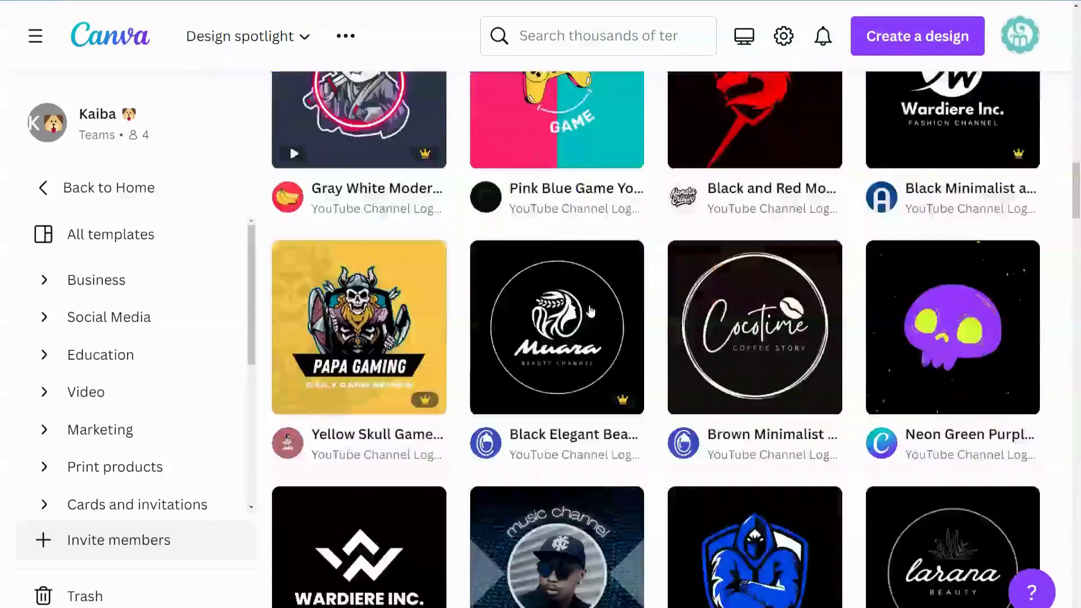
scroll(590, 311, "down", 8)
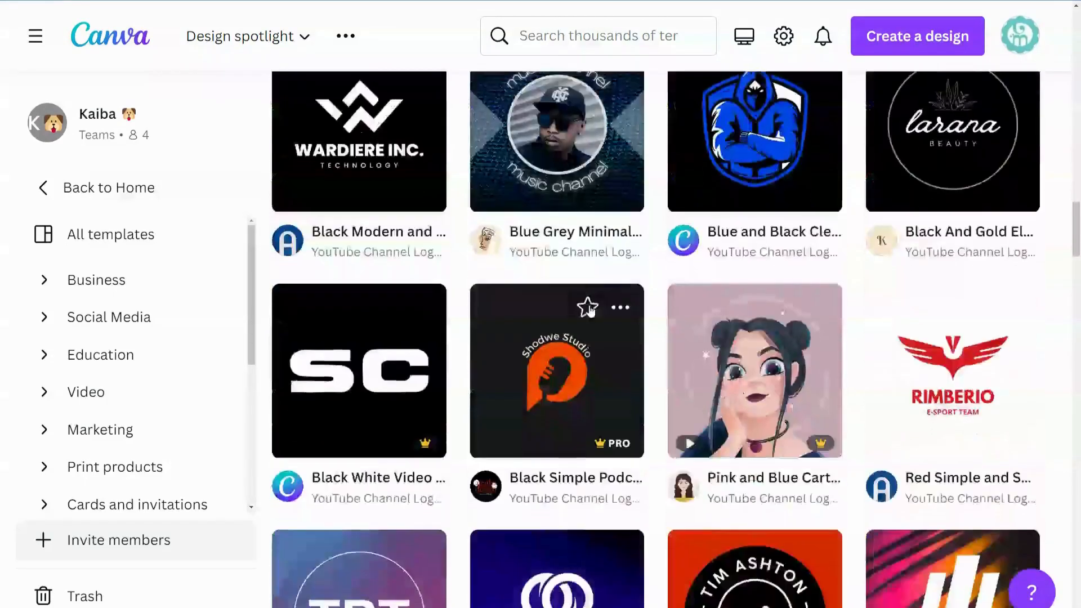
scroll(588, 309, "down", 2)
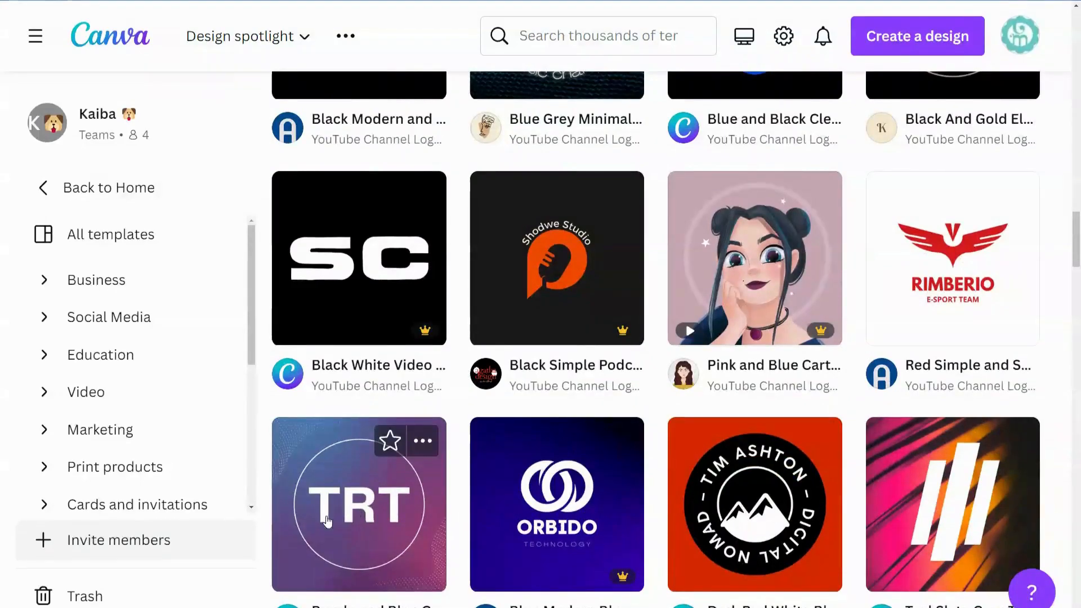
scroll(799, 484, "down", 9)
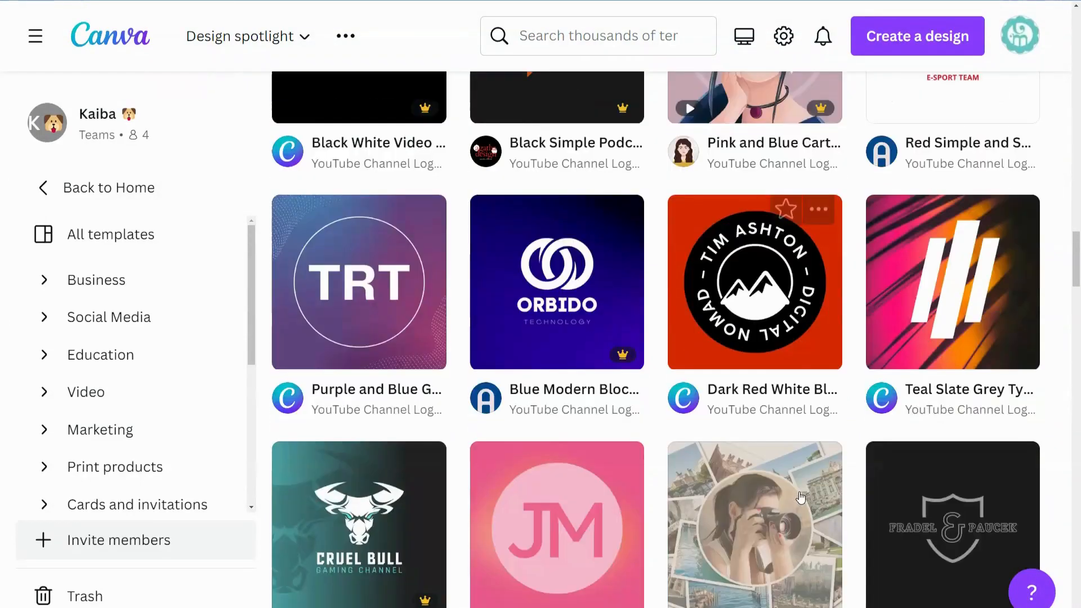
scroll(799, 497, "down", 7)
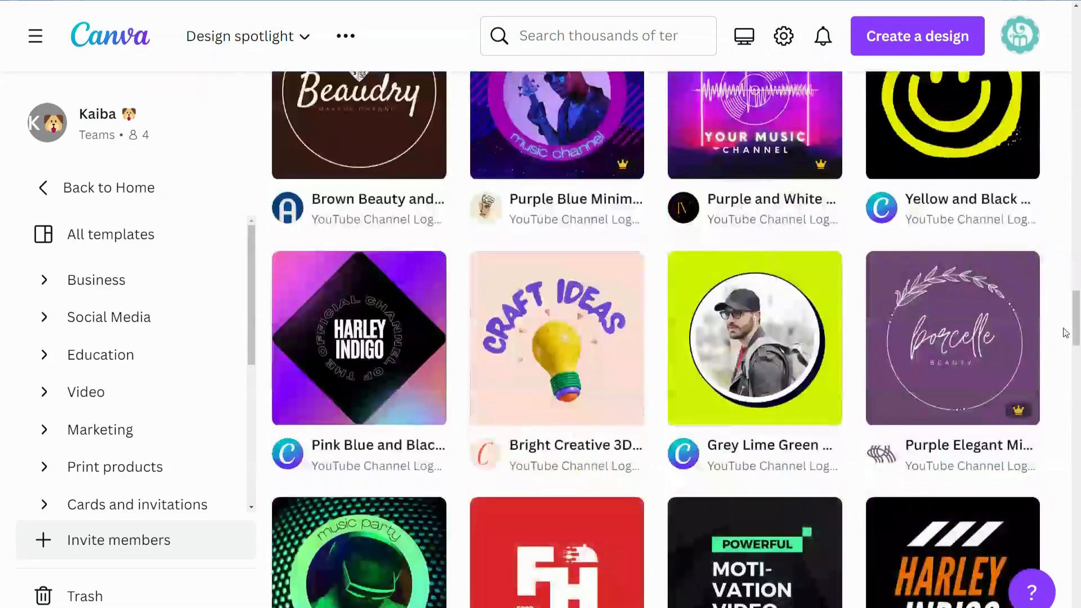
left_click_drag(1075, 331, 1079, 8)
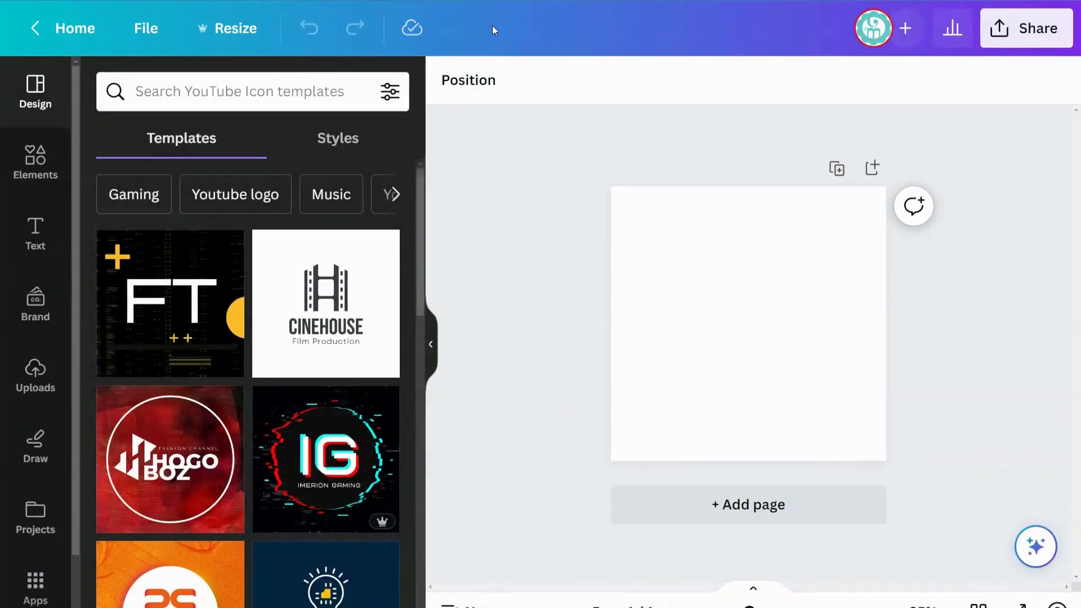
Examine what the editor offers under Elements, Text, Brand, Uploads, Draw and Projects.
left_click(54, 176)
left_click(35, 239)
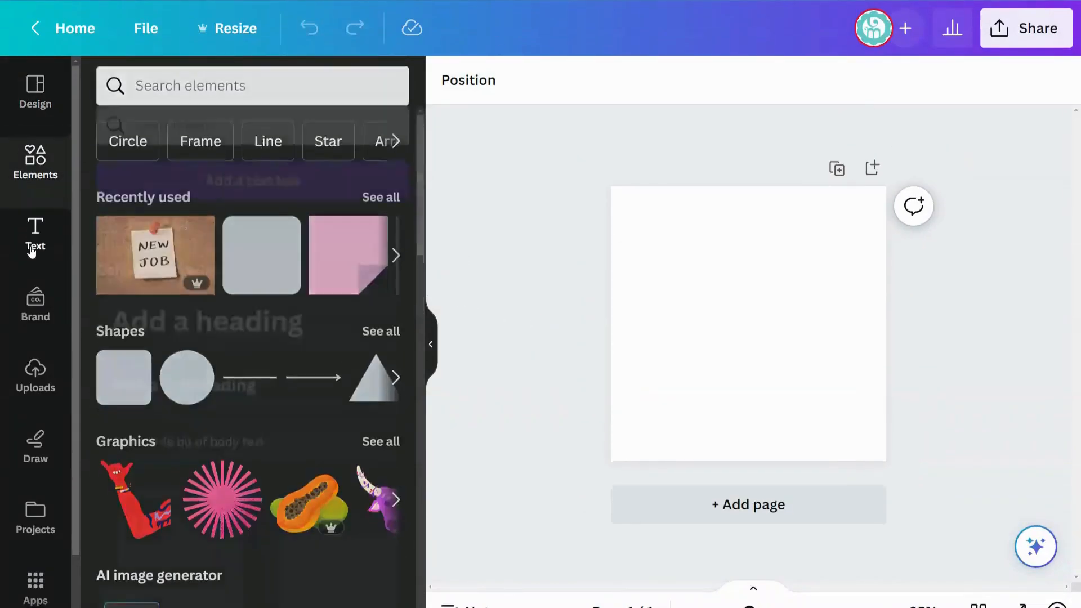
left_click(38, 310)
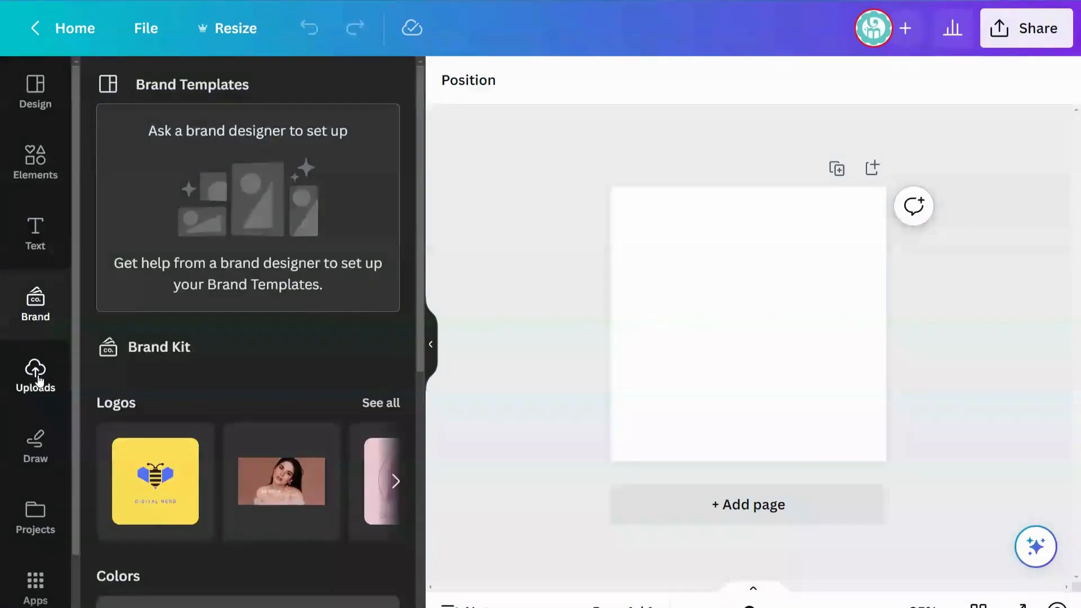
left_click(35, 375)
left_click(33, 457)
left_click(35, 515)
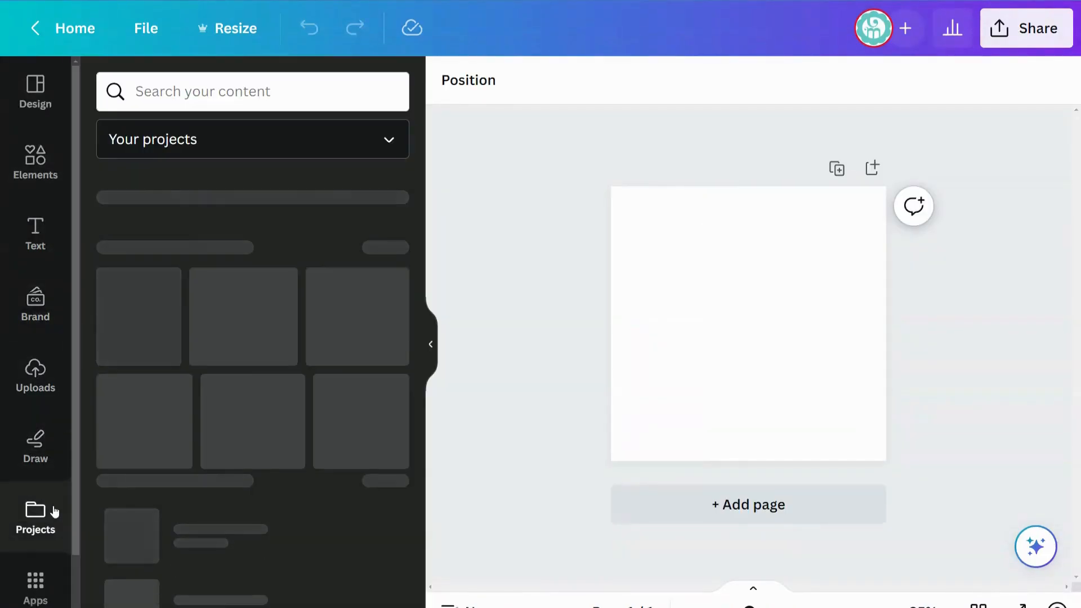
Reduce the browser's page zoom to 100%.
key("ctrl+minus")
key("ctrl+minus")
key("ctrl+minus")
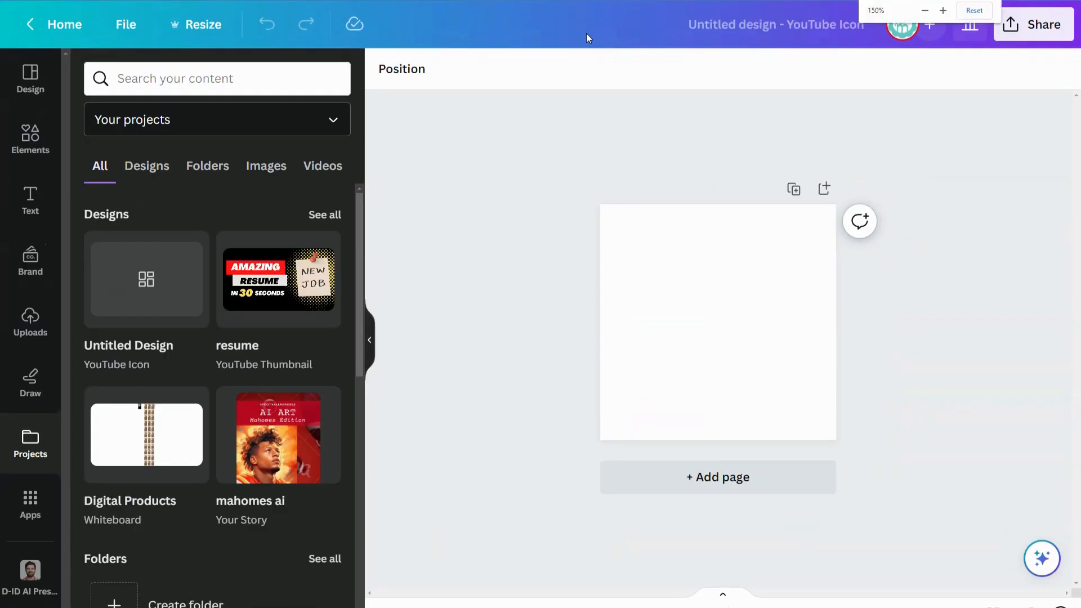
key("ctrl+minus")
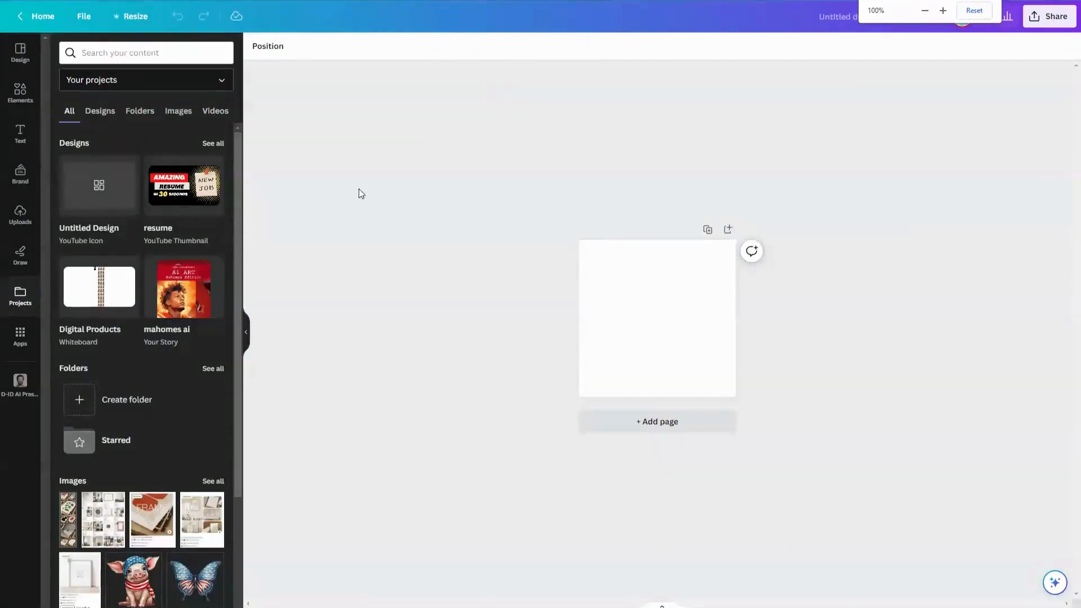
Return to the design templates and look through the suggested YouTube icon designs.
left_click(18, 64)
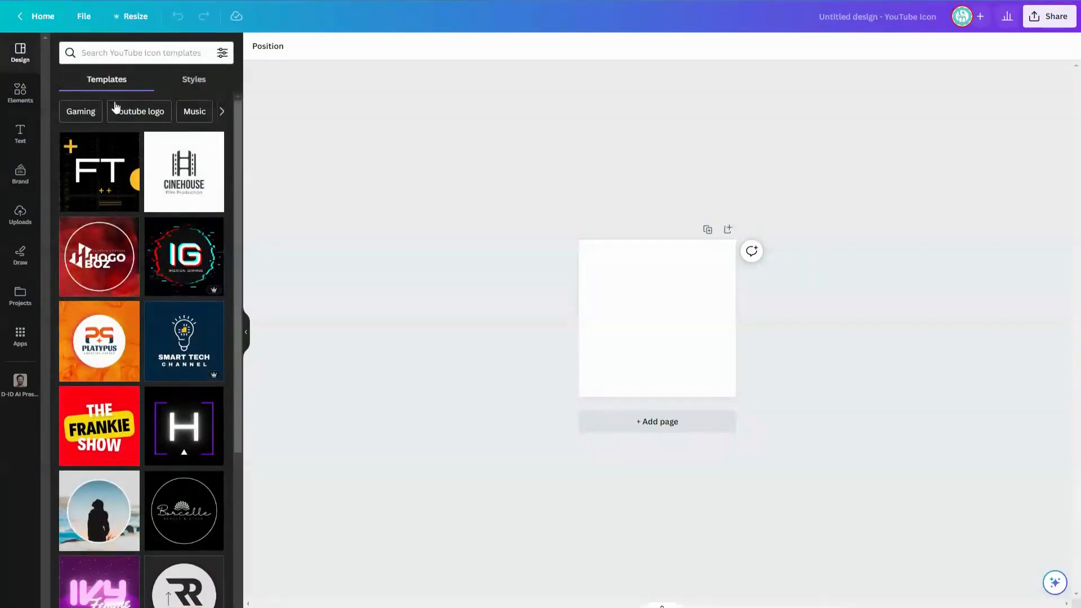
scroll(167, 312, "down", 8)
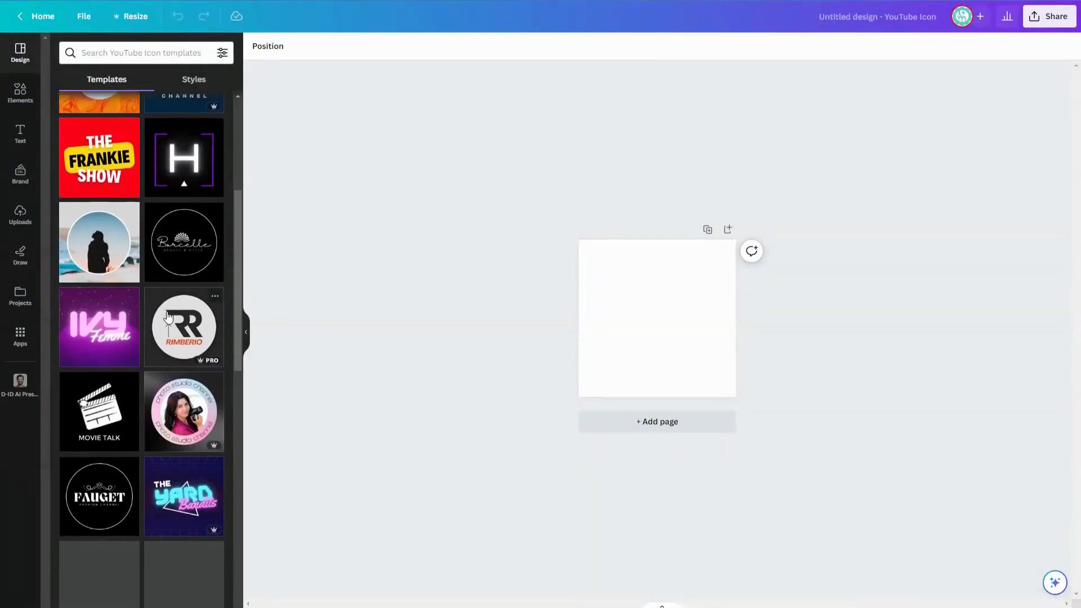
scroll(167, 317, "down", 10)
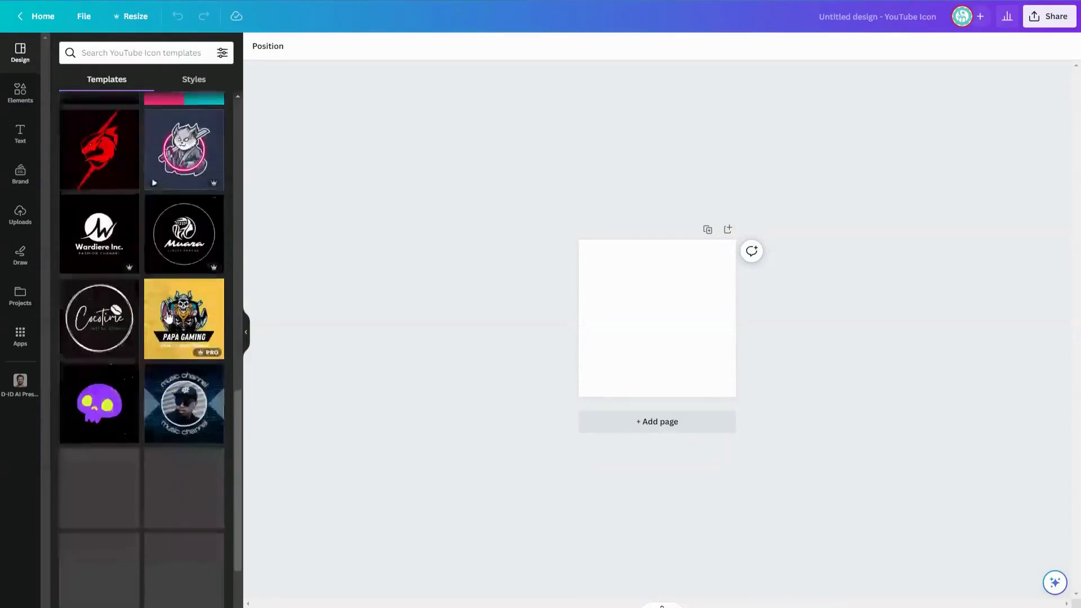
scroll(167, 316, "down", 7)
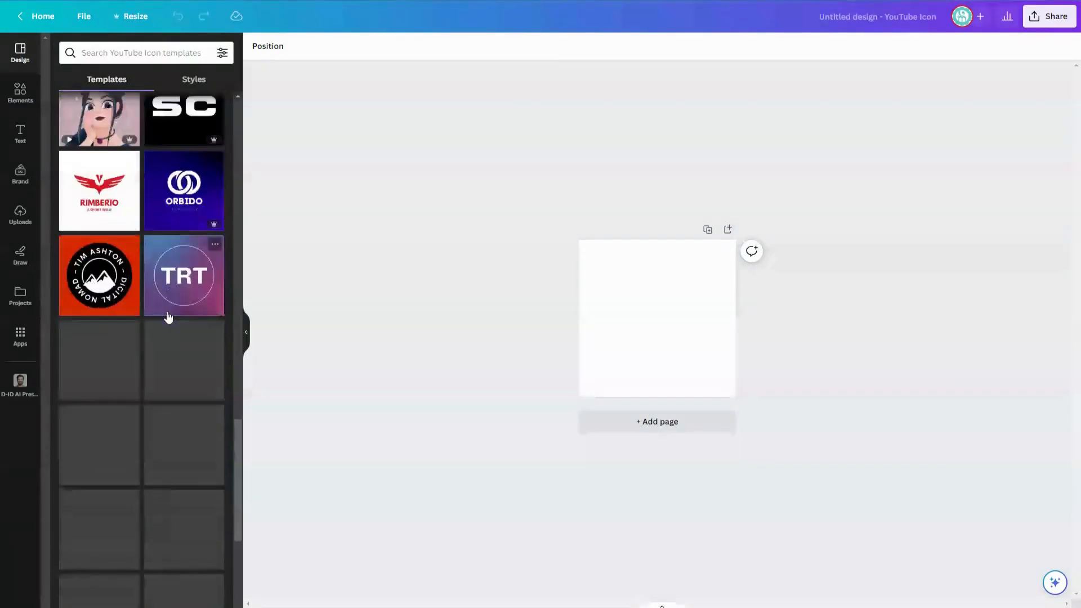
scroll(167, 316, "down", 3)
Search the YouTube icon templates for "gaming" and apply the Purple and Pink Clouds Gamer Girl template to the blank page.
left_click(111, 53)
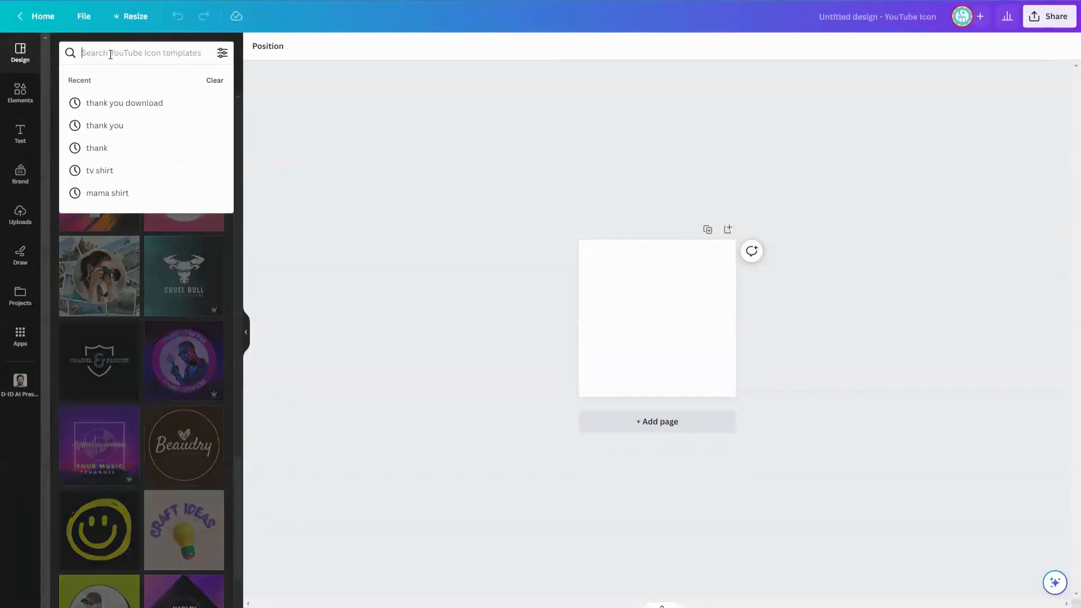
type("gaming")
key("Return")
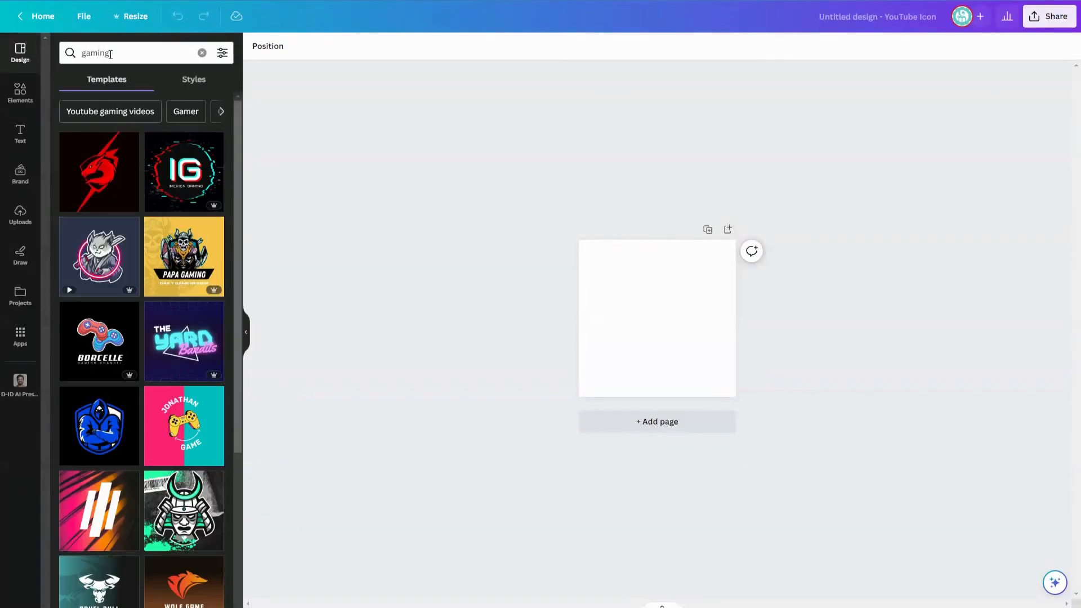
scroll(171, 282, "down", 6)
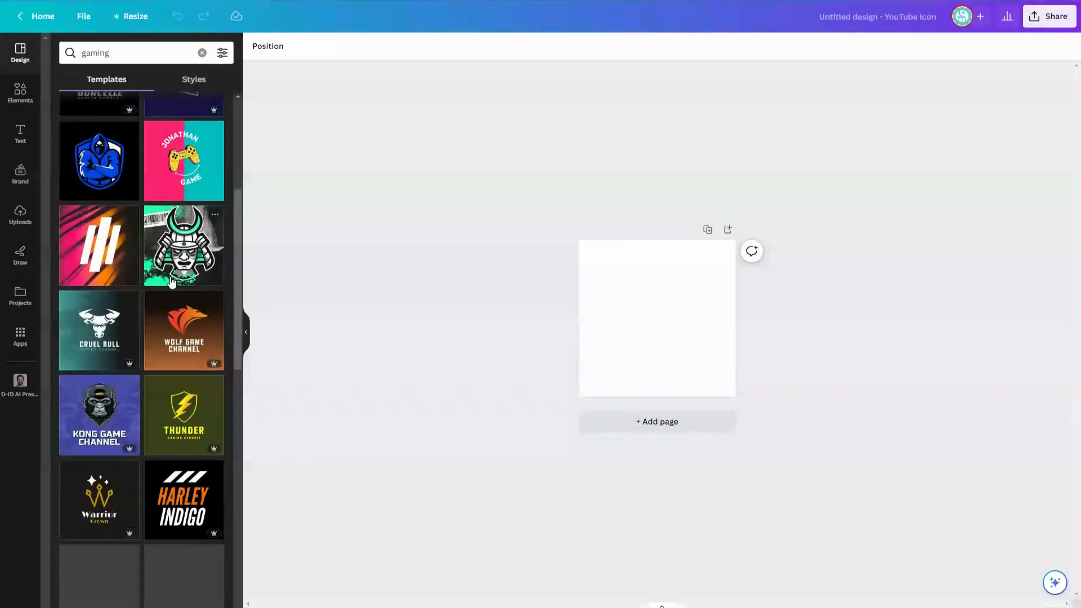
scroll(172, 282, "down", 9)
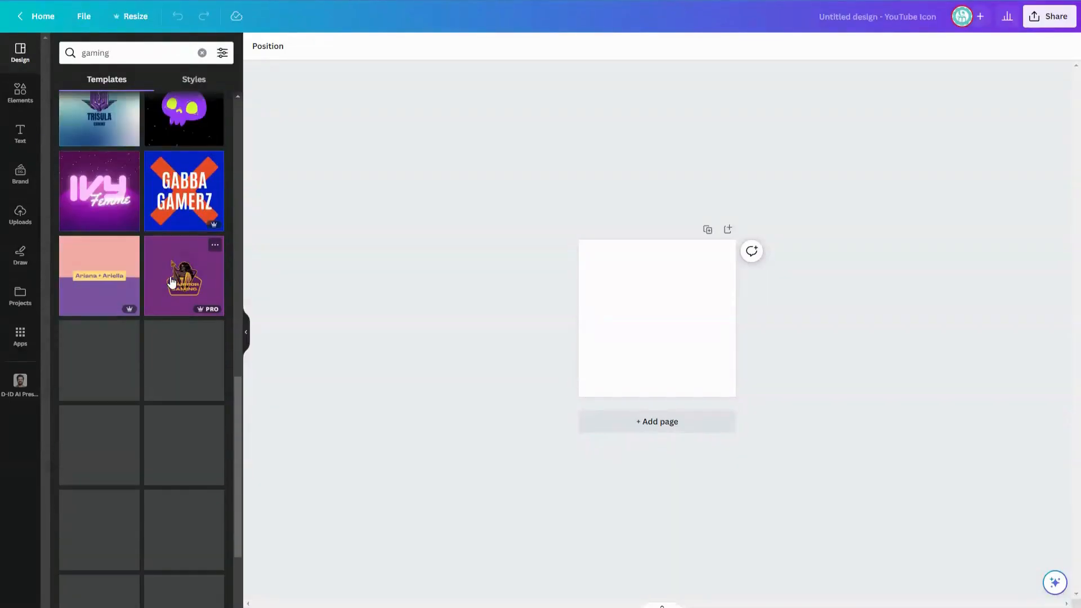
scroll(171, 282, "down", 6)
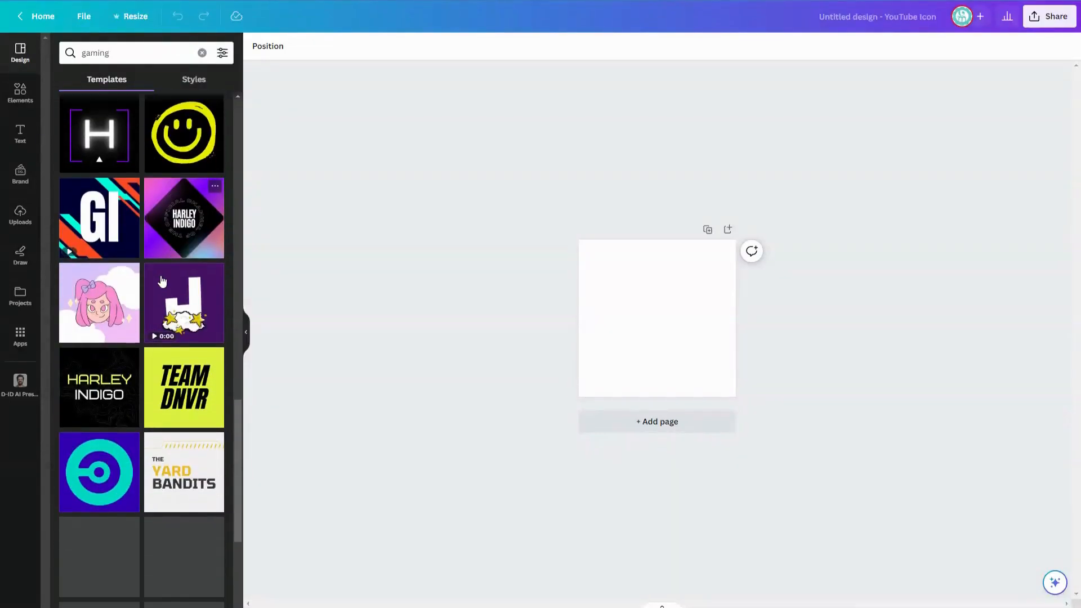
left_click(101, 290)
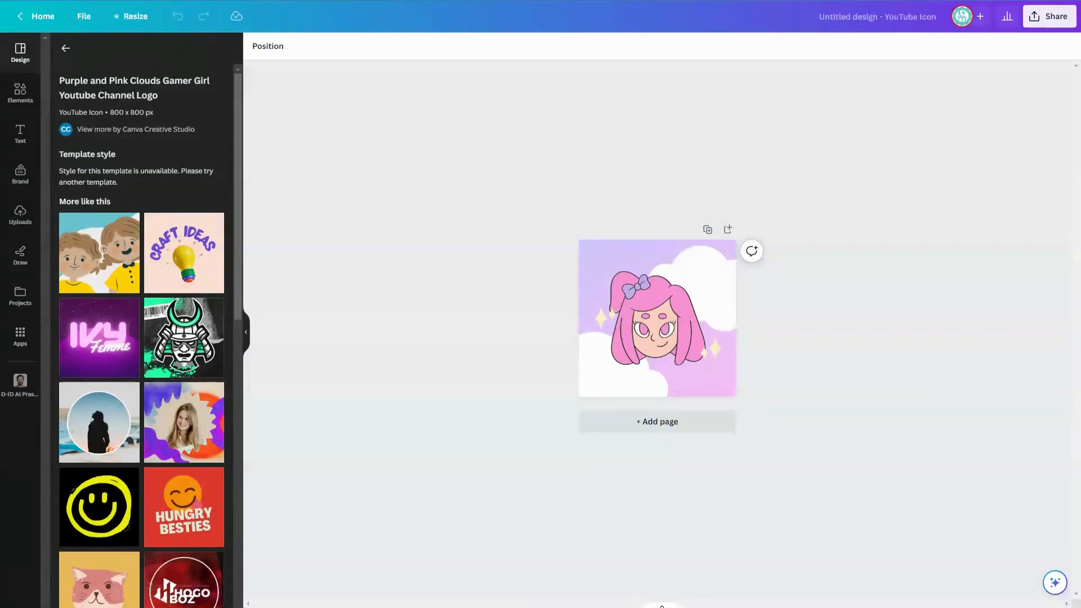
Look at the Coolors palette generator for colour combinations and Google's results for best font combos.
left_click_drag(891, 595, 923, 601)
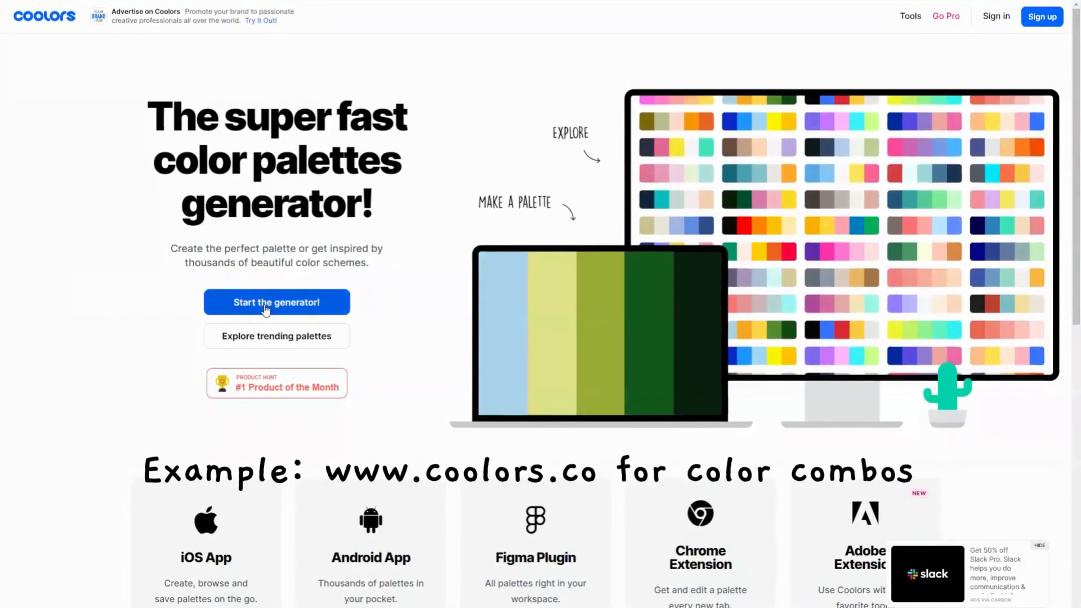
left_click(267, 306)
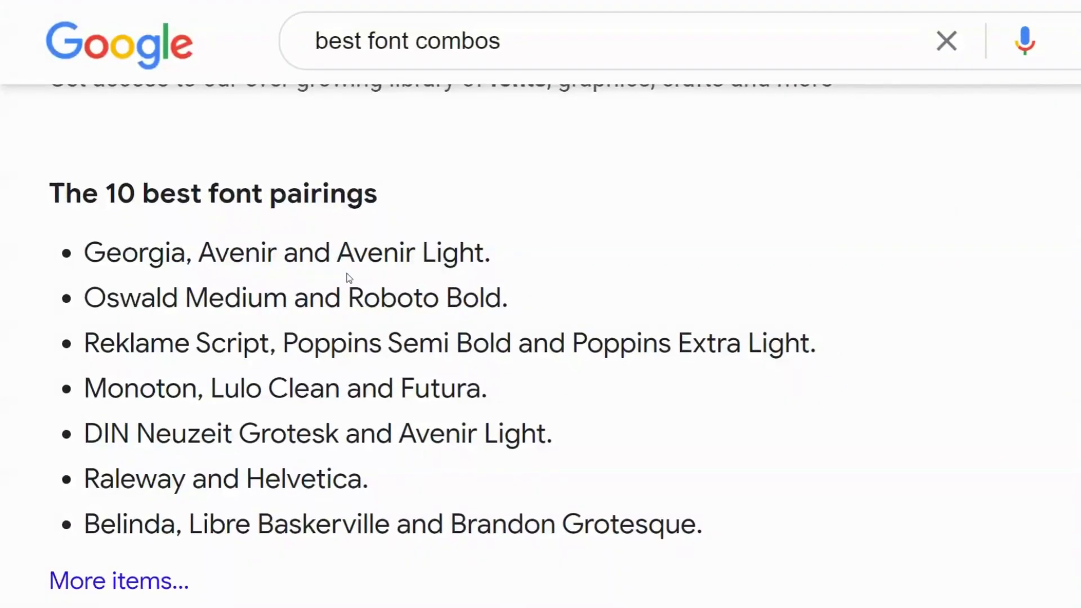
scroll(349, 278, "down", 3)
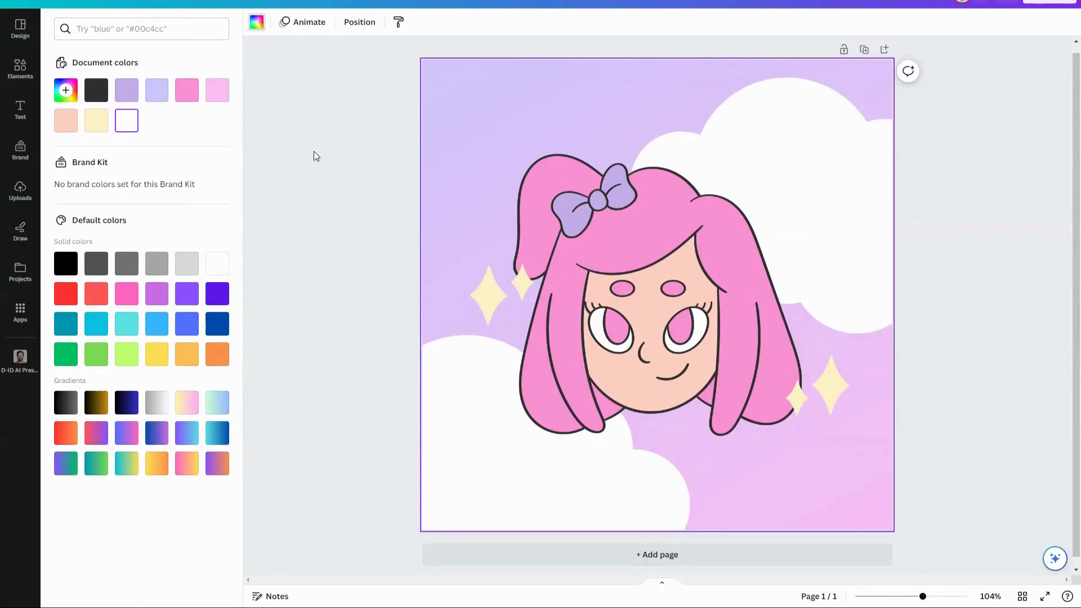
Return to the Canva design, deselect the background and select the gamer girl's head illustration.
left_click(315, 119)
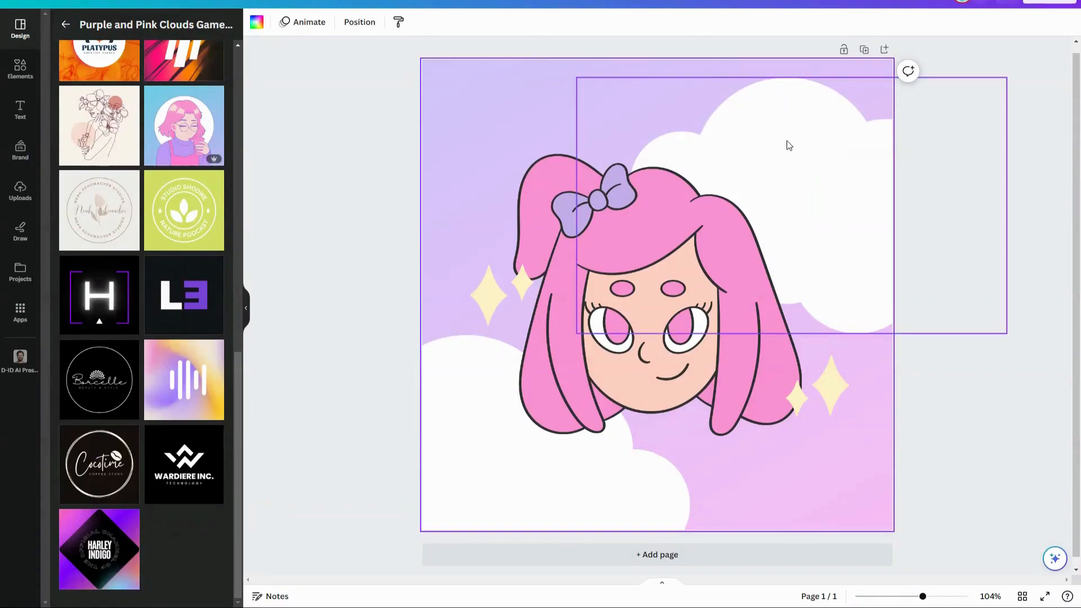
left_click(676, 239)
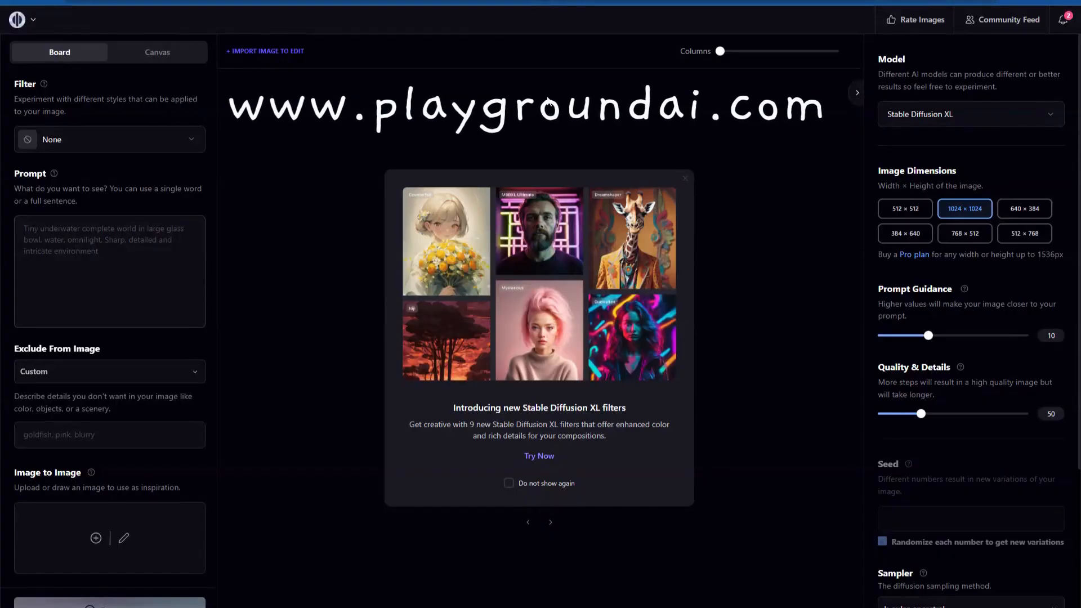
Switch to Playground AI and choose the Stable Diffusion XL model with 1024 × 1024 image dimensions.
left_click(685, 181)
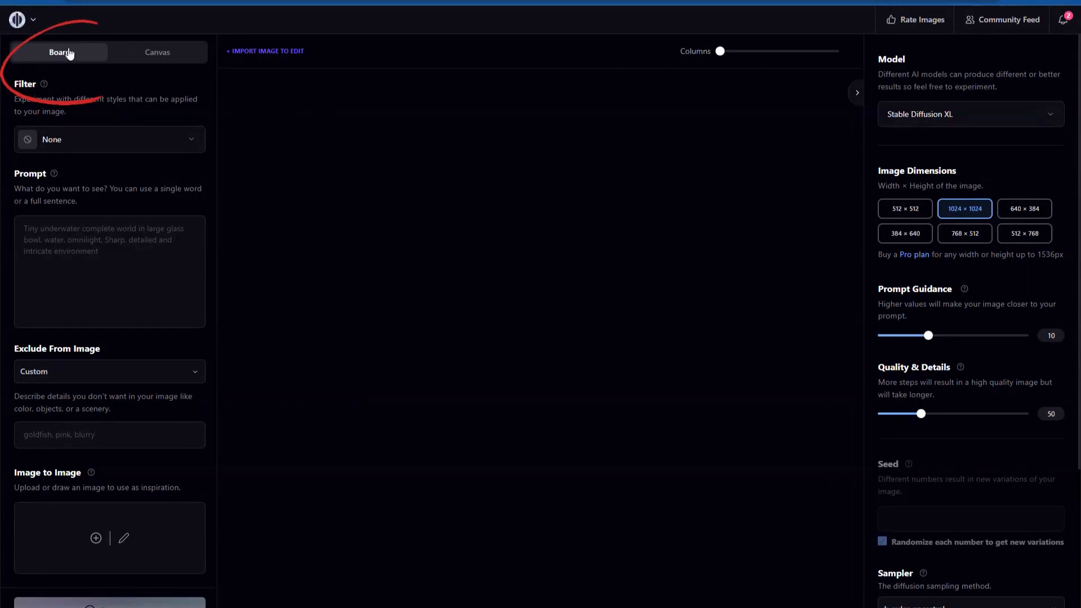
left_click(958, 117)
left_click(954, 168)
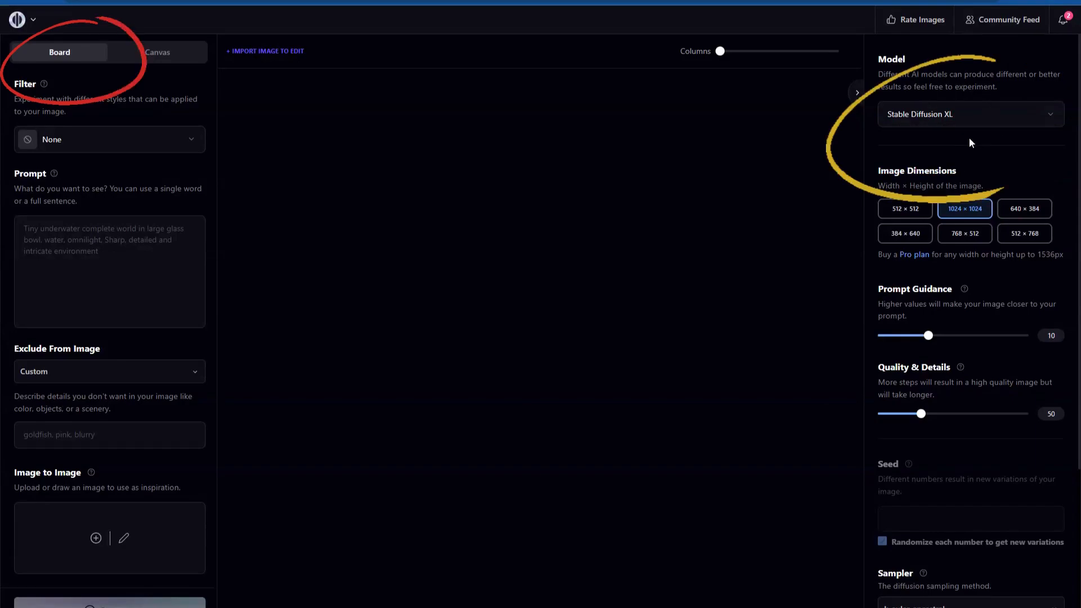
left_click(916, 208)
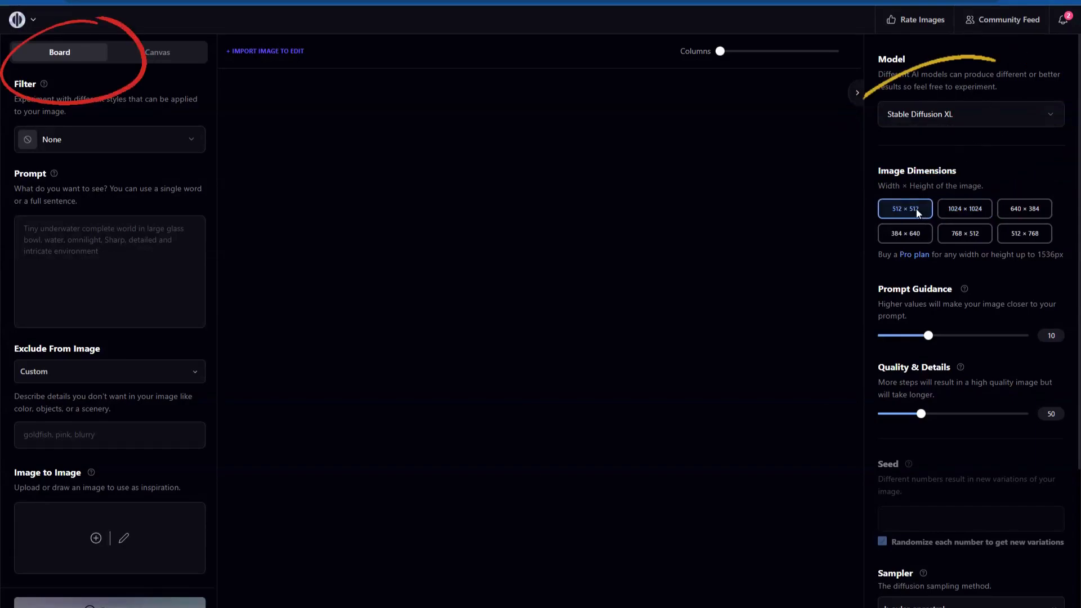
left_click(966, 207)
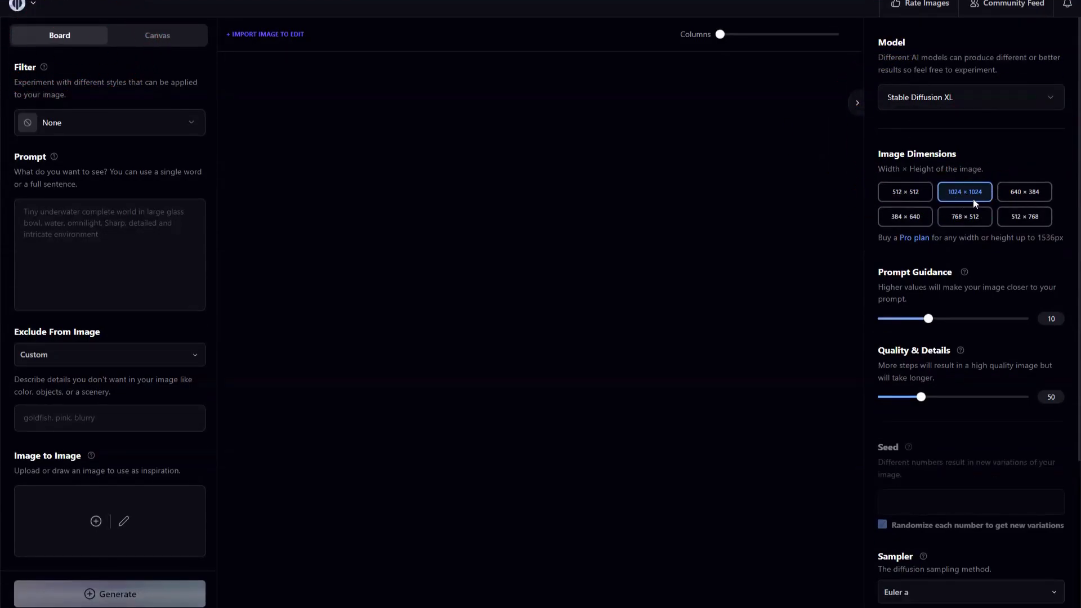
Try the options for the number of images to generate and settle on 4.
scroll(969, 361, "down", 4)
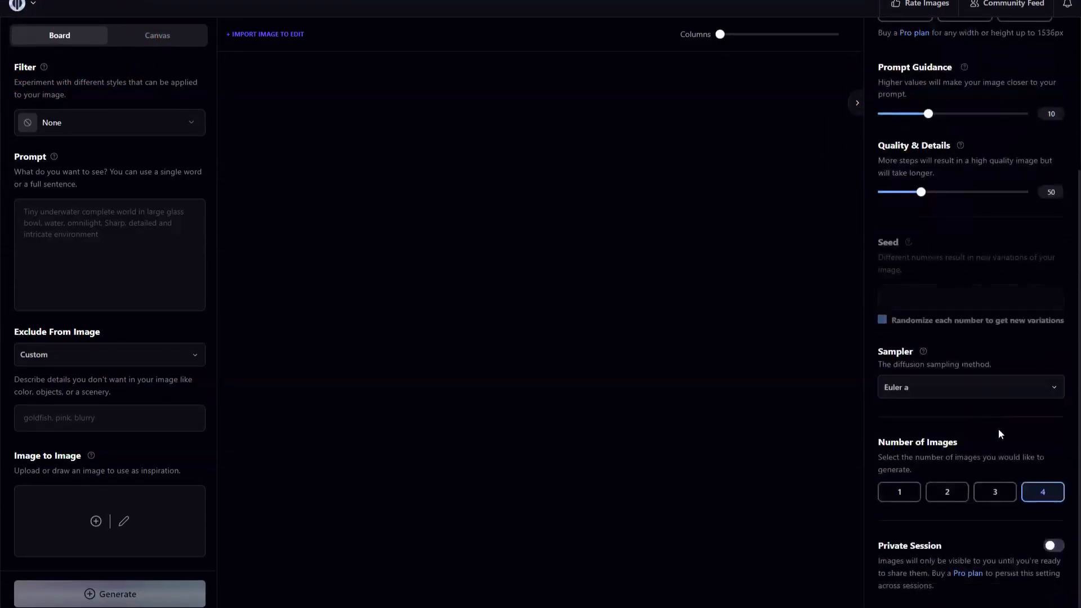
left_click(1006, 497)
left_click(957, 500)
left_click(897, 499)
left_click(1024, 498)
scroll(1012, 418, "up", 3)
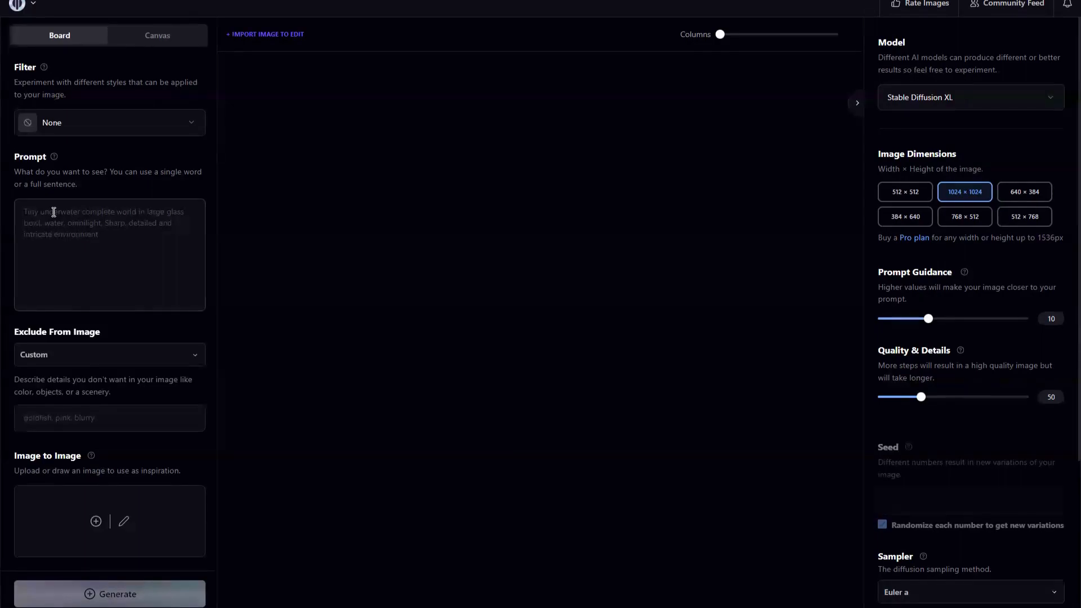
Enter the prompt "gamer girl pink hair pig tails" and add woman-holding-sign.png as the Image to Image reference.
type("gamer girl pink hair pig tails")
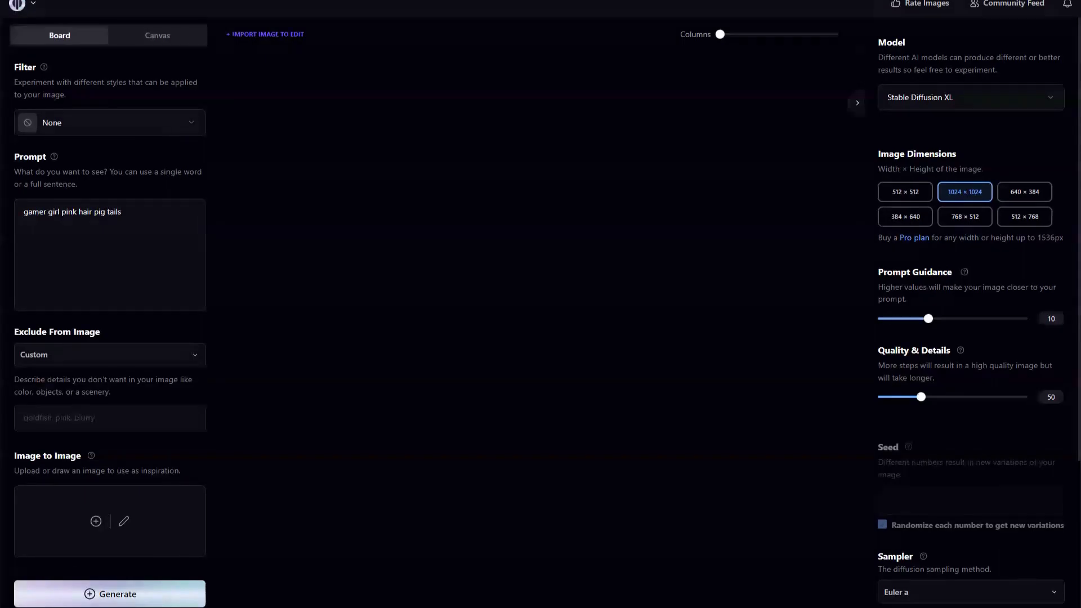
key("alt+Tab")
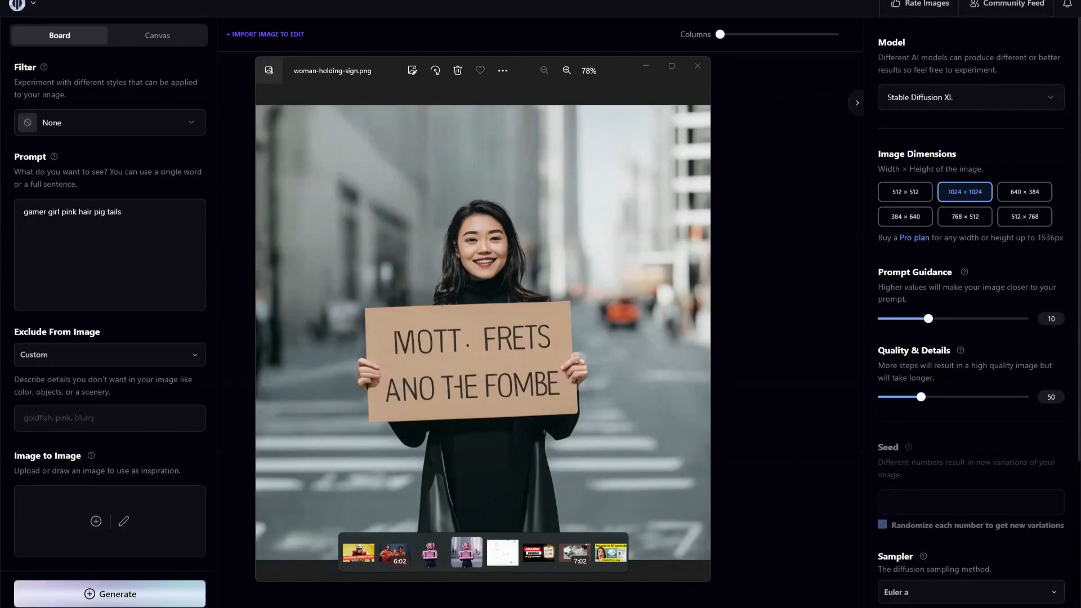
left_click_drag(5, 417, 83, 505)
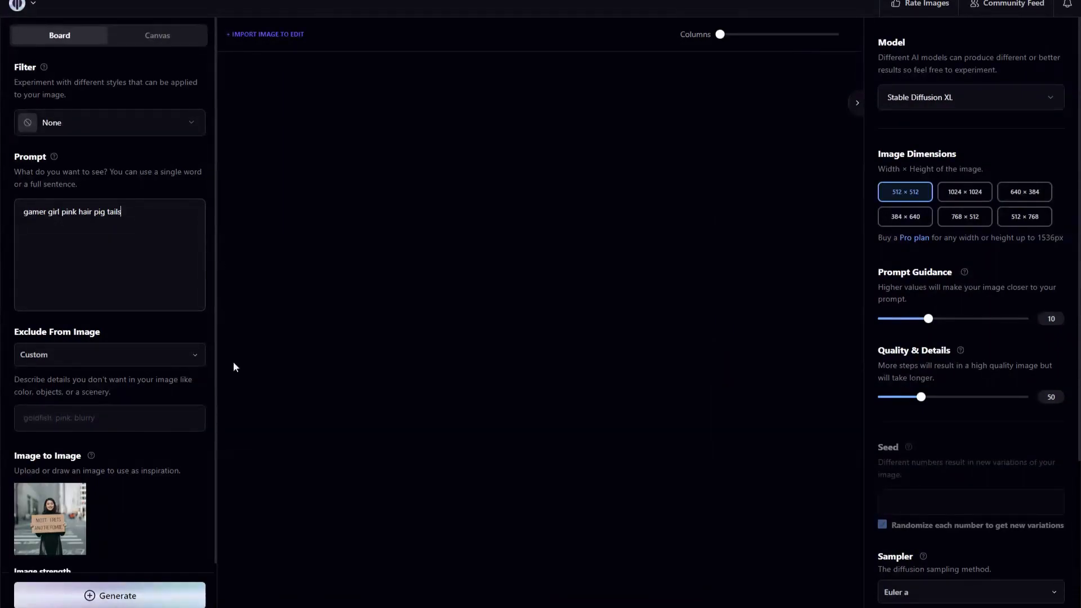
Look through the image style filters and apply DucHaiten V1.
left_click(109, 133)
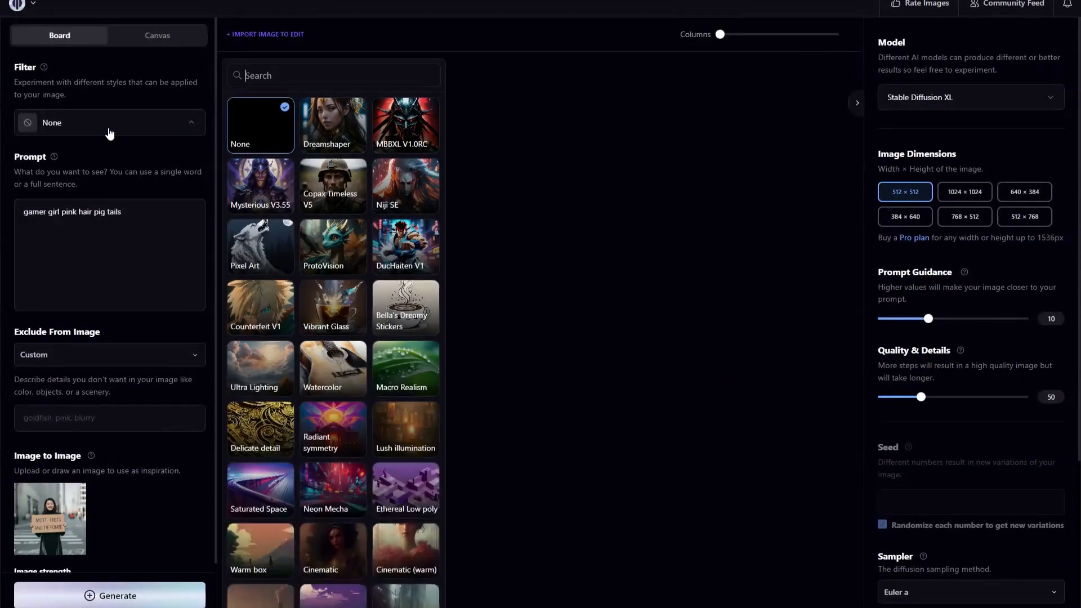
scroll(329, 344, "down", 2)
scroll(330, 344, "down", 1)
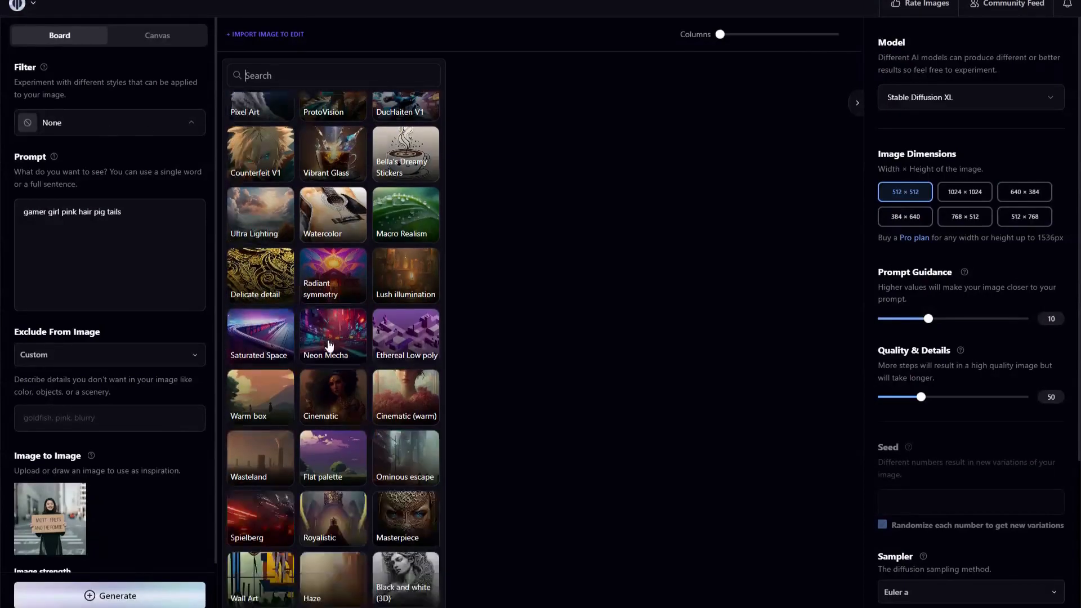
scroll(414, 306, "up", 3)
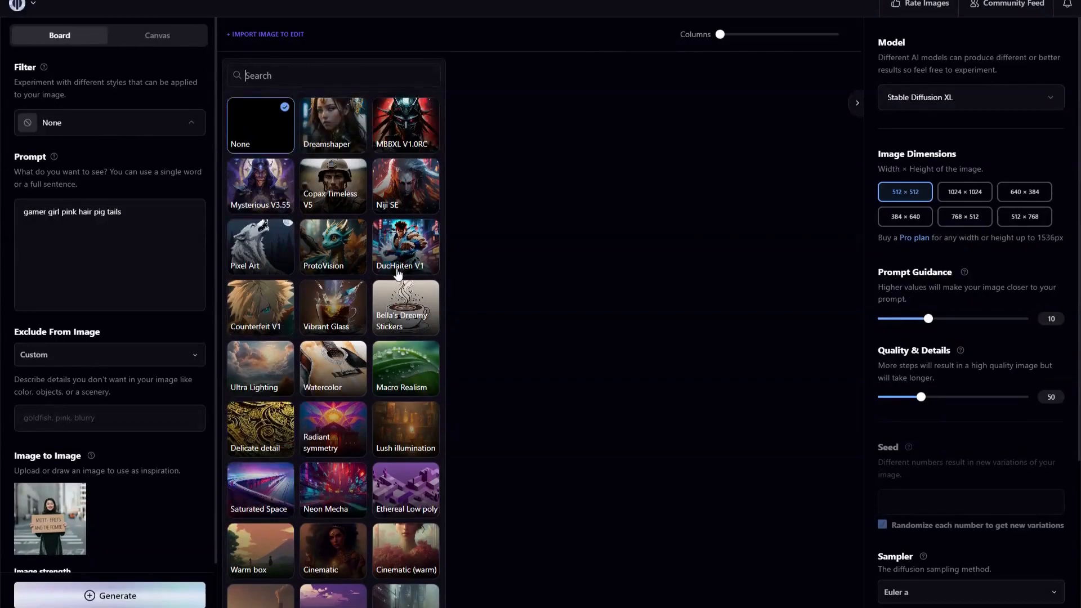
left_click(428, 271)
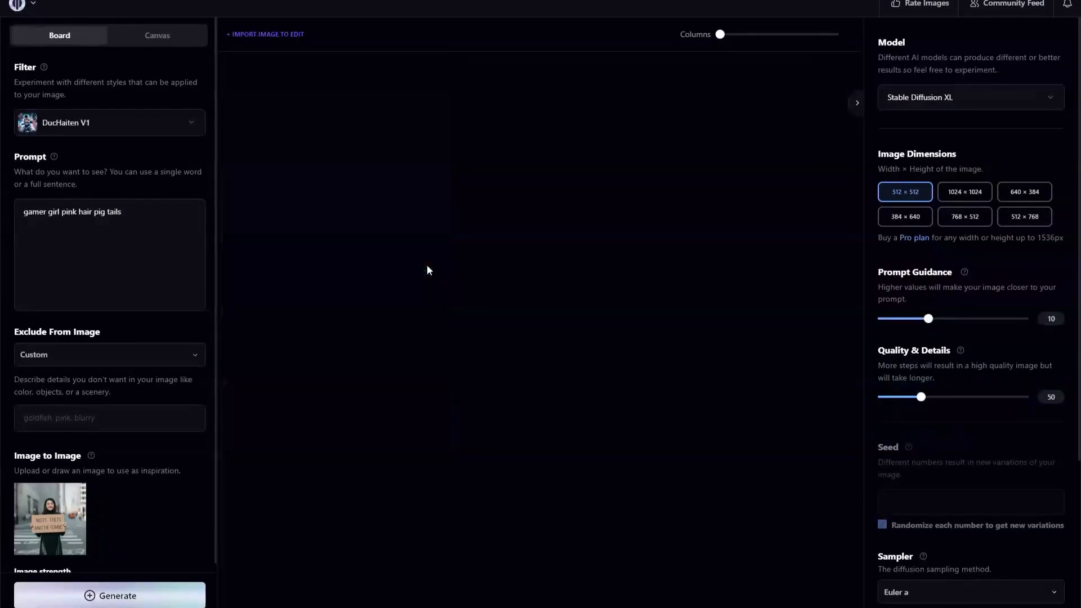
Generate the images and download the one of the girl with headphones holding a pink game controller.
left_click(109, 595)
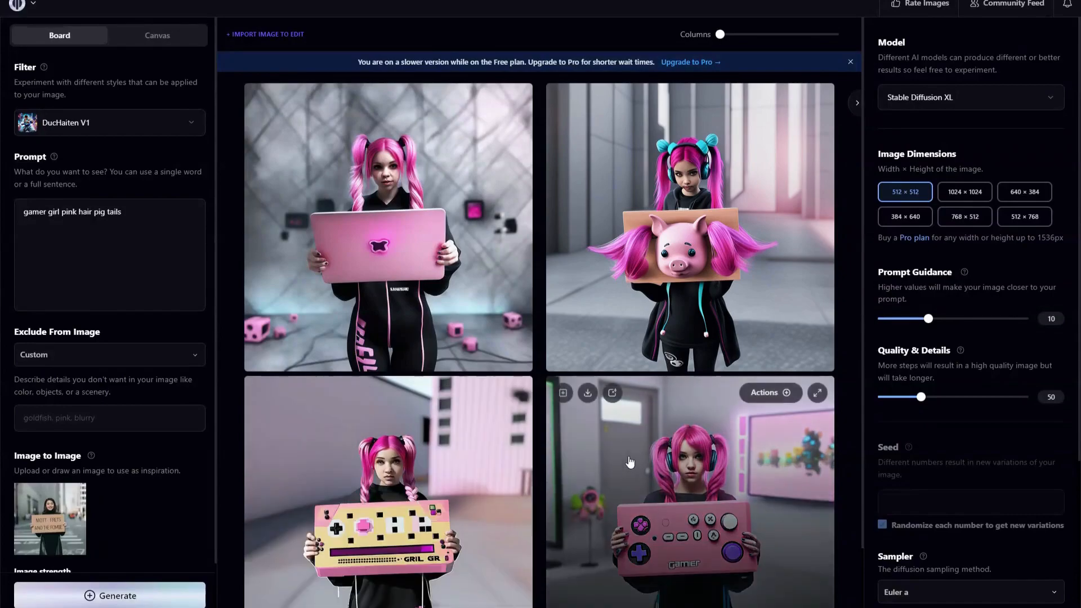
left_click(588, 394)
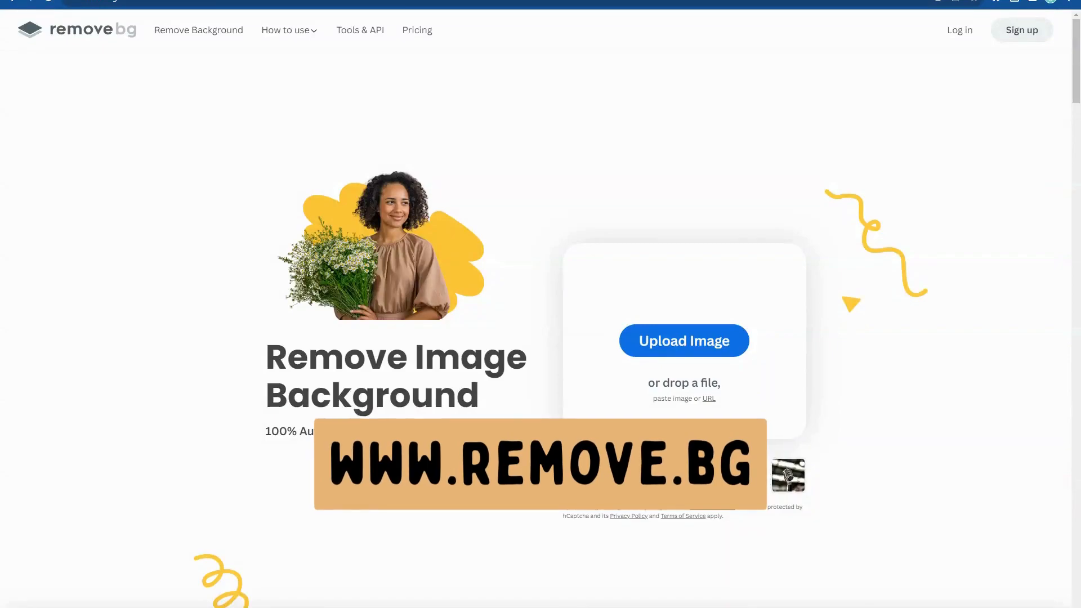
Download a 500 × 500 px background-free copy of the gamer girl image from remove.bg and upload the cutout to Upscale.media.
left_click_drag(0, 338, 682, 304)
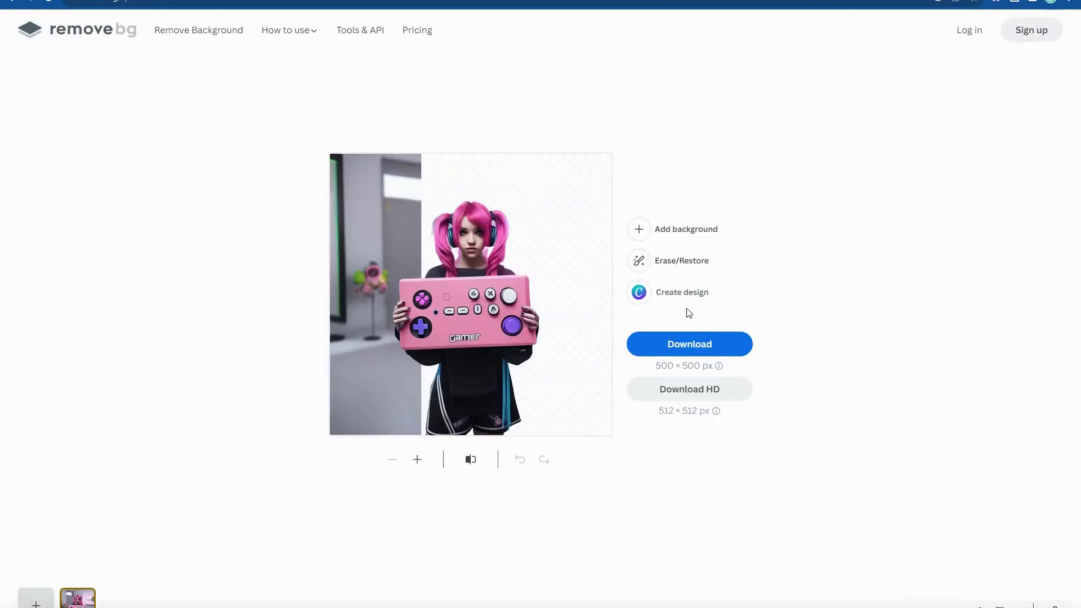
left_click(693, 345)
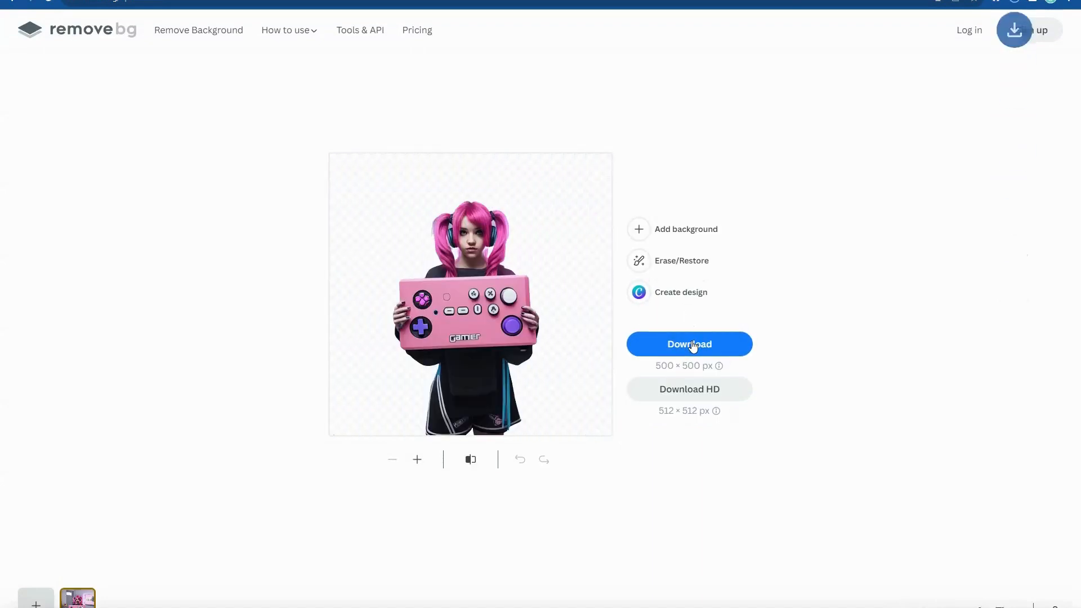
mouse_move(723, 368)
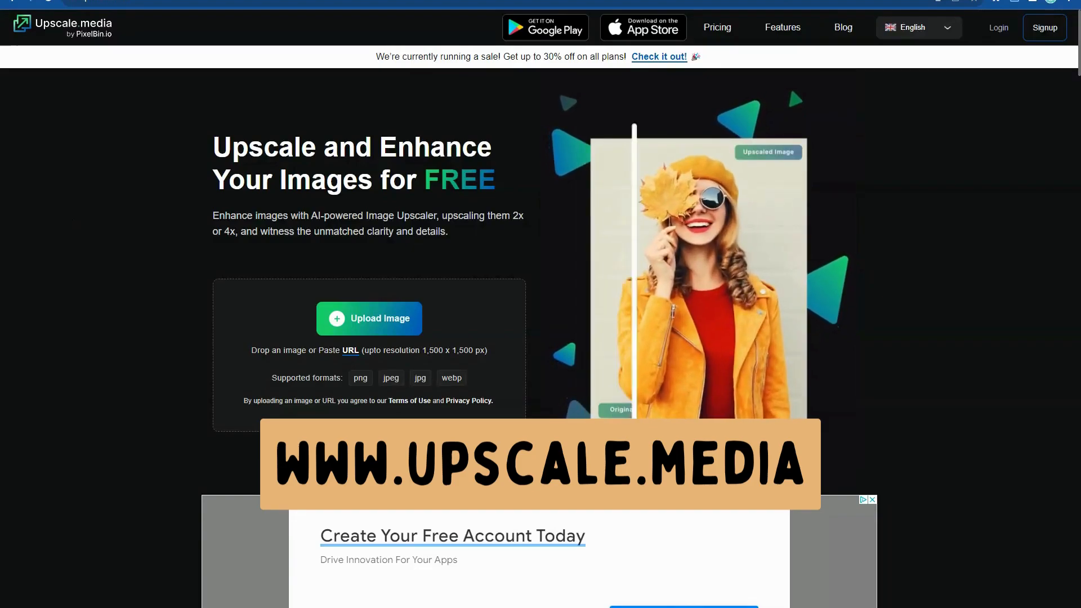
left_click_drag(45, 264, 372, 330)
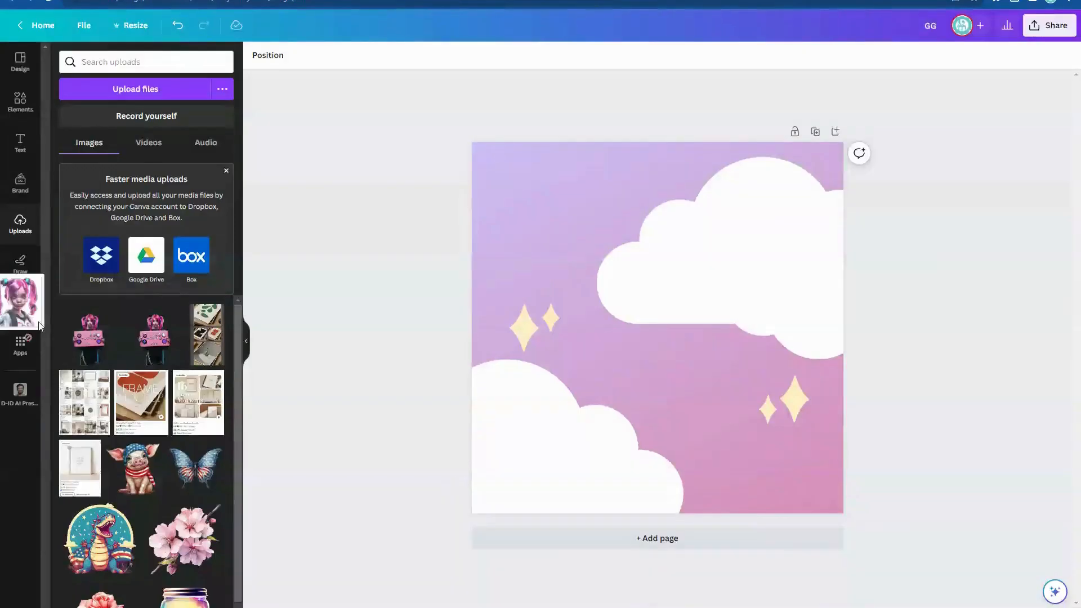
Switch to Canva, upload the portrait of the girl with pink pigtails and place it on the cloud background.
left_click_drag(8, 304, 182, 303)
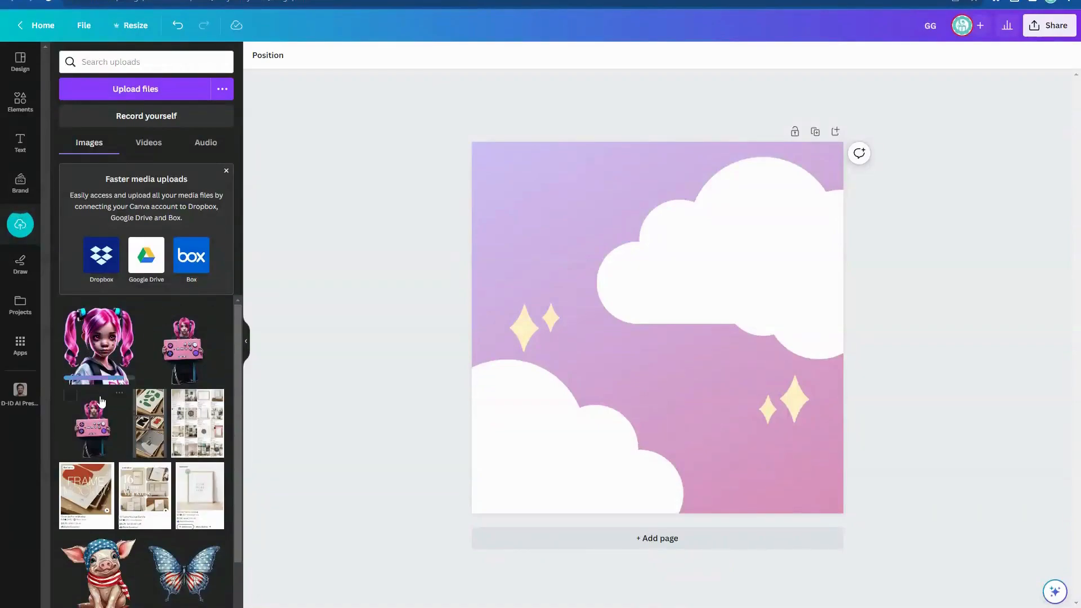
left_click(88, 354)
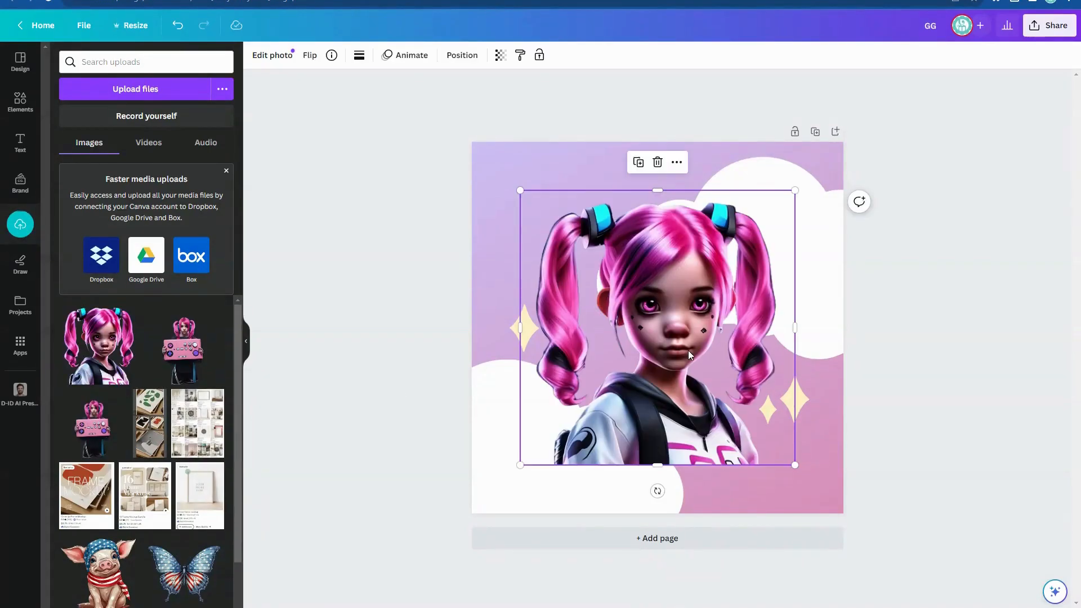
Trim the girl portrait's sides, scale it down and seat it against the page's lower edge, just left of centre.
mouse_move(649, 342)
left_mouse_down()
mouse_move(658, 411)
mouse_move(663, 322)
mouse_move(604, 228)
mouse_move(641, 376)
mouse_move(653, 339)
left_mouse_up()
left_click_drag(460, 168, 462, 194)
left_click_drag(649, 162, 649, 172)
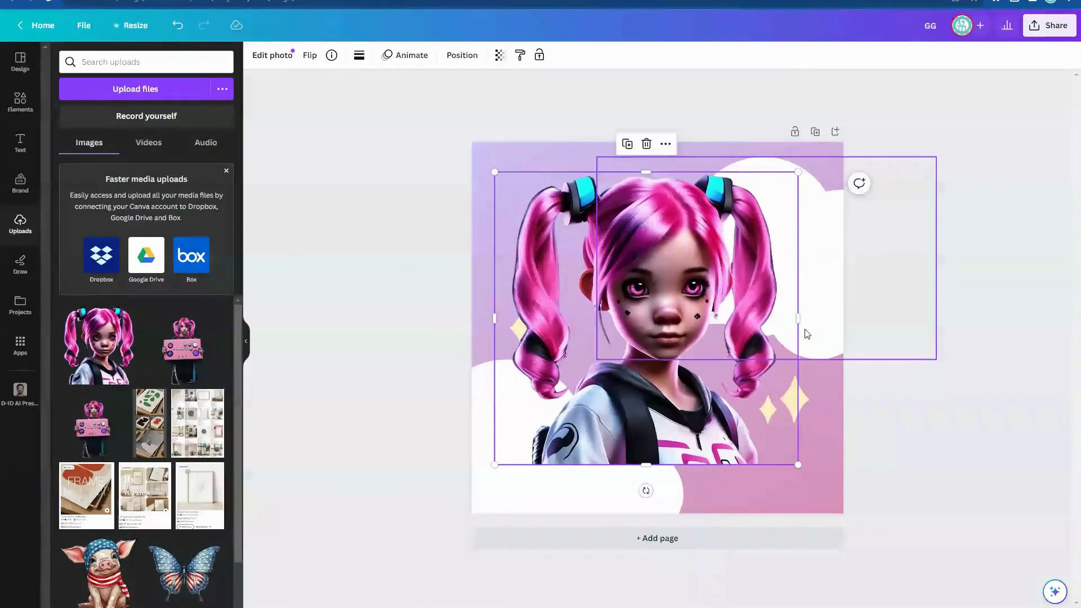
left_click_drag(798, 318, 786, 318)
left_click_drag(494, 318, 509, 318)
left_click_drag(508, 465, 463, 513)
left_click_drag(546, 458, 575, 459)
left_click_drag(816, 172, 696, 350)
left_click_drag(621, 387, 676, 395)
left_click(912, 467)
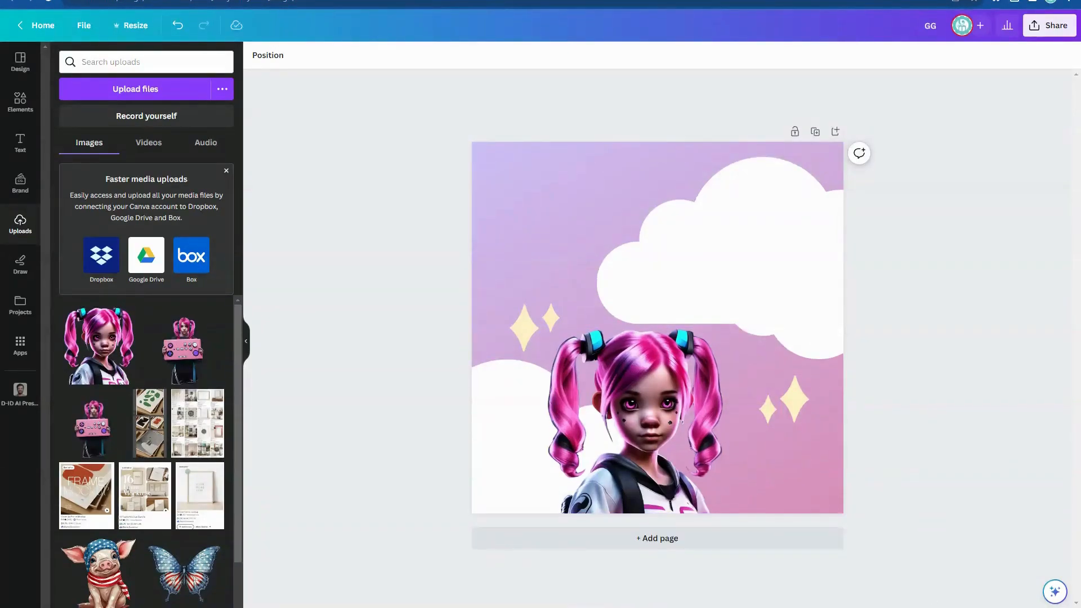
Examine how the logo design looks at small and large sizes.
scroll(658, 328, "down", 8)
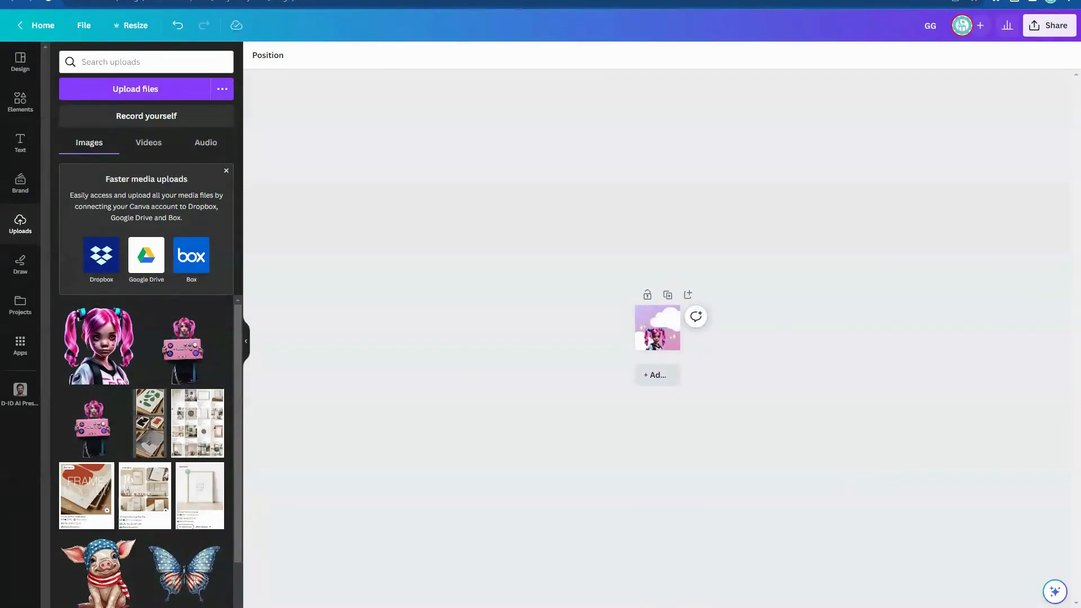
scroll(658, 328, "up", 6)
scroll(657, 328, "down", 5)
scroll(657, 327, "up", 3)
scroll(658, 328, "down", 1)
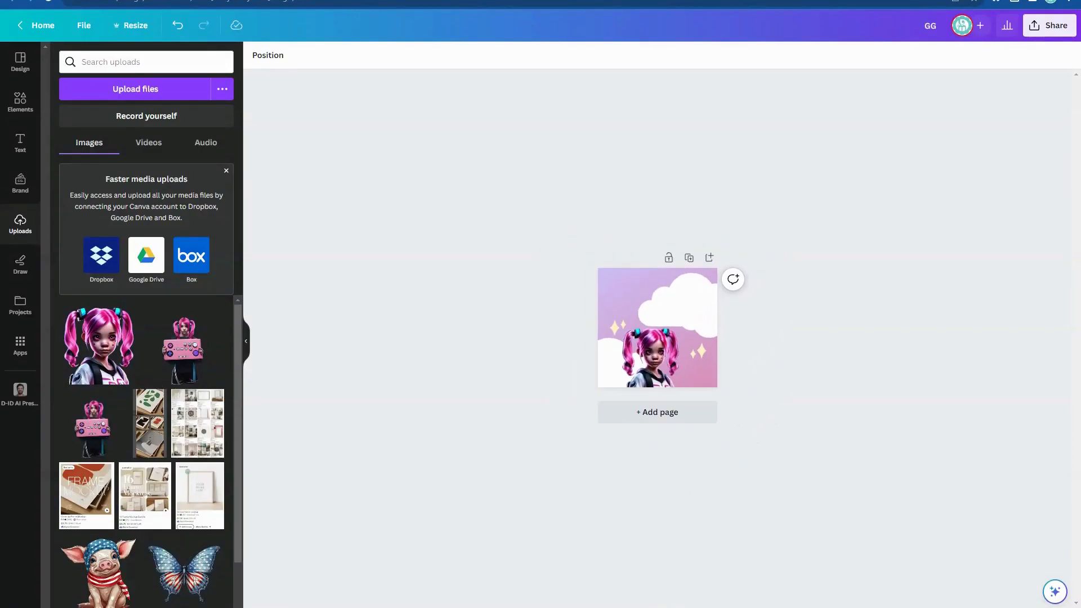
scroll(657, 328, "up", 3)
scroll(657, 327, "up", 2)
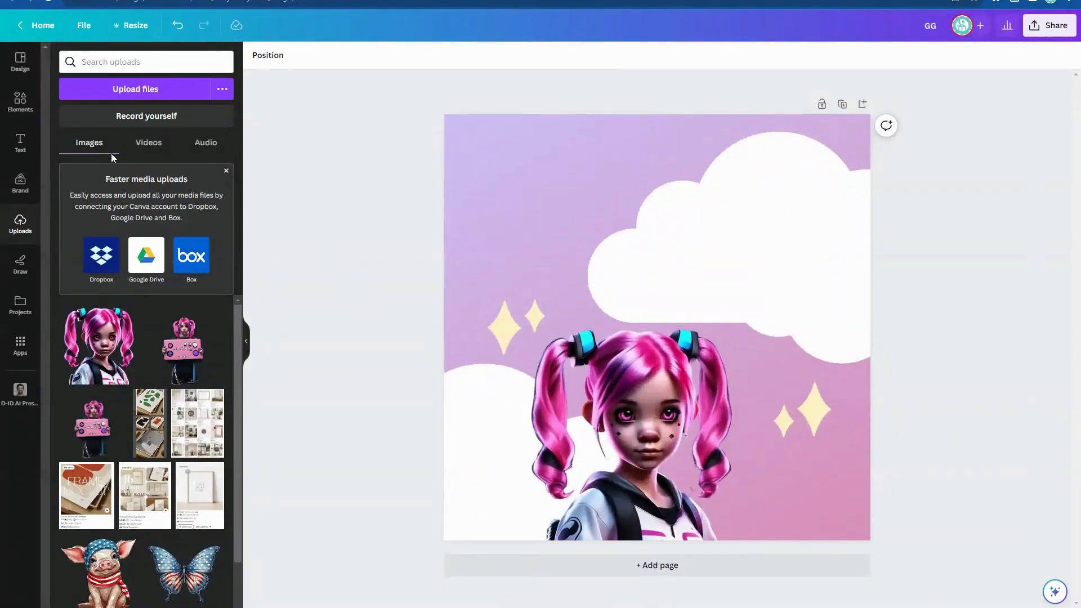
Add a heading to the page reading "GG".
left_click(20, 143)
left_click(151, 174)
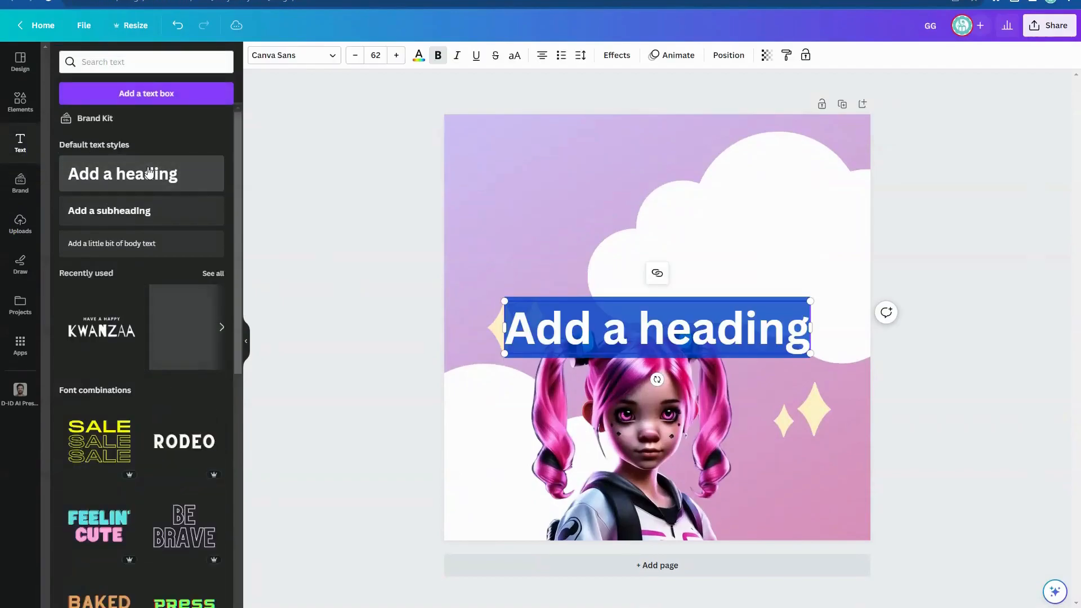
type("GG")
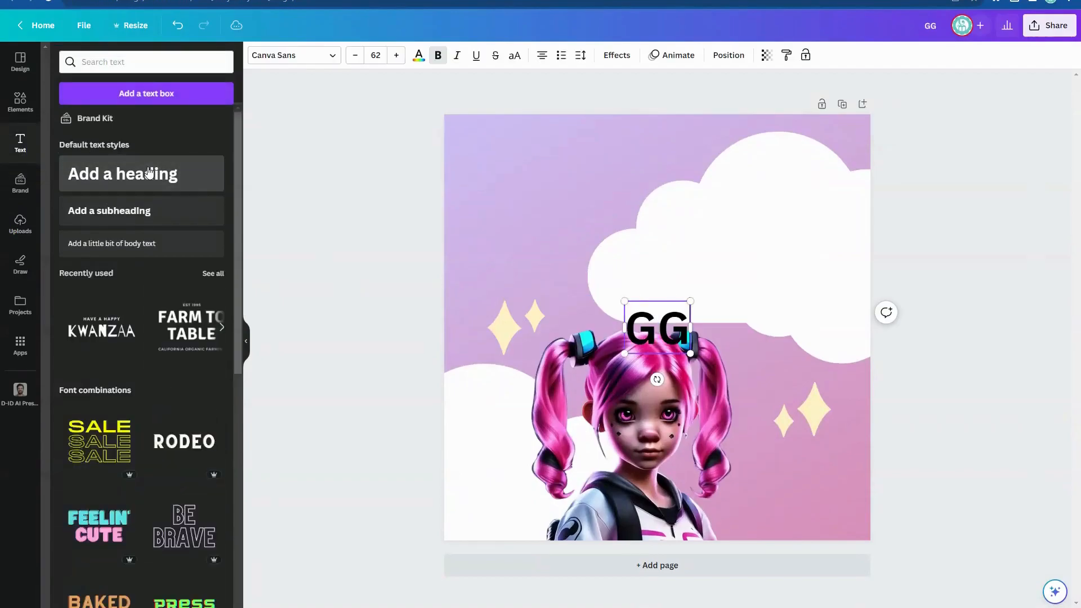
Enlarge the "GG" heading to font size 415 and centre it across the page's upper part.
left_click_drag(692, 301, 1050, 55)
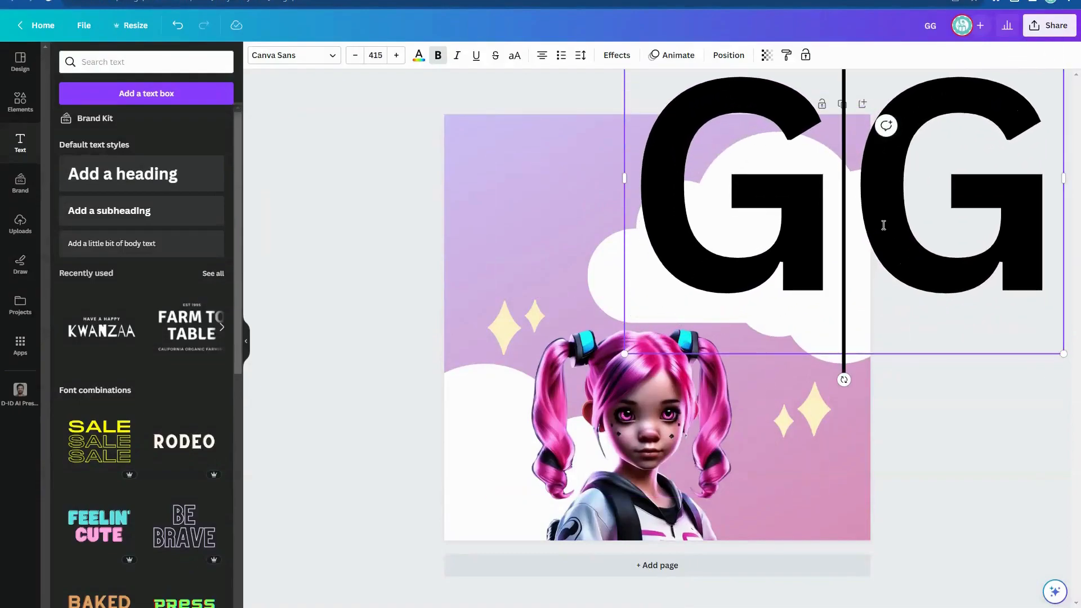
left_click(941, 437)
left_click_drag(789, 212, 601, 274)
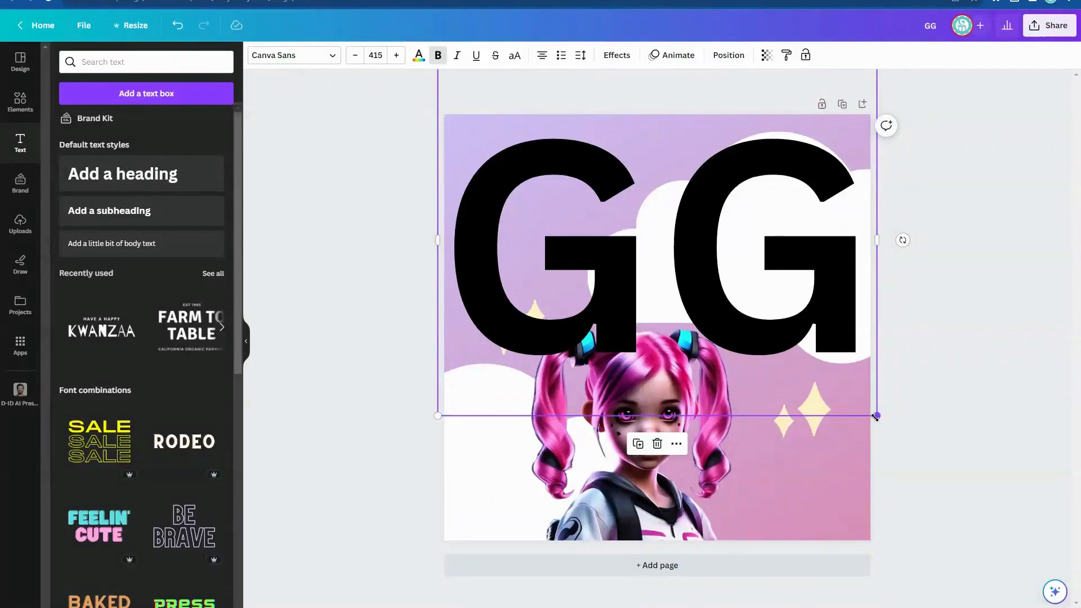
left_click(919, 376)
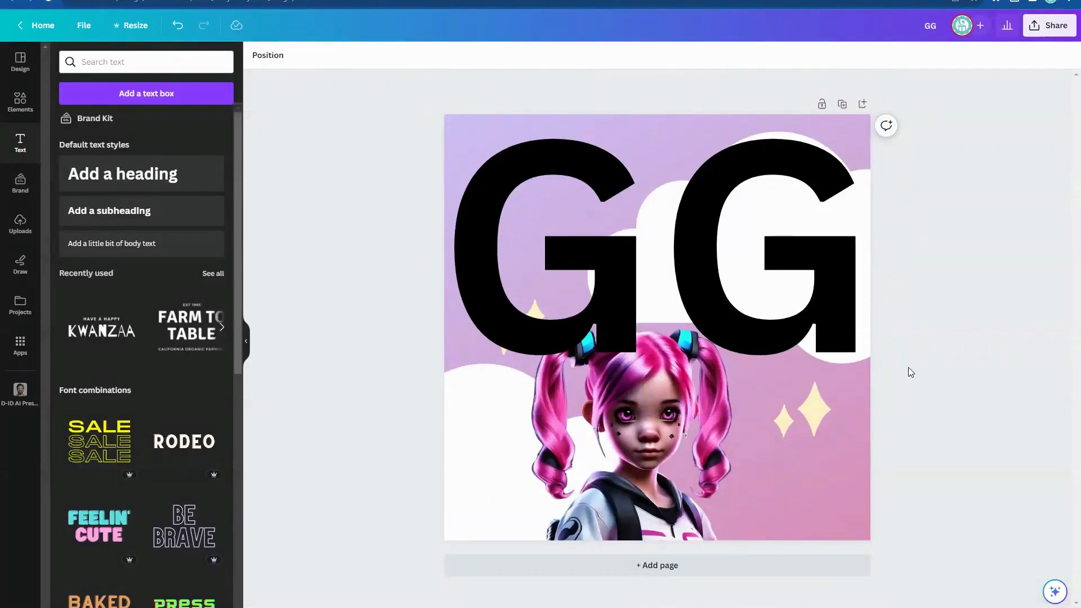
Delete the oversized "GG" heading from the page.
left_click(812, 248)
key("Delete")
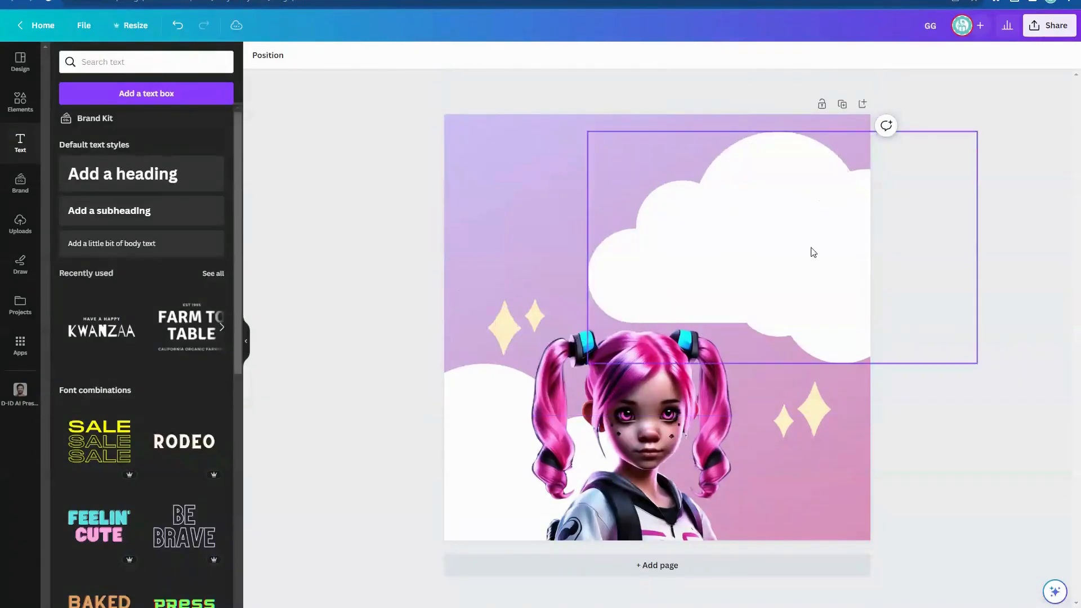
Recolour the pink end of the background gradient with the vivid pink from the girl's photo colours.
left_click(485, 118)
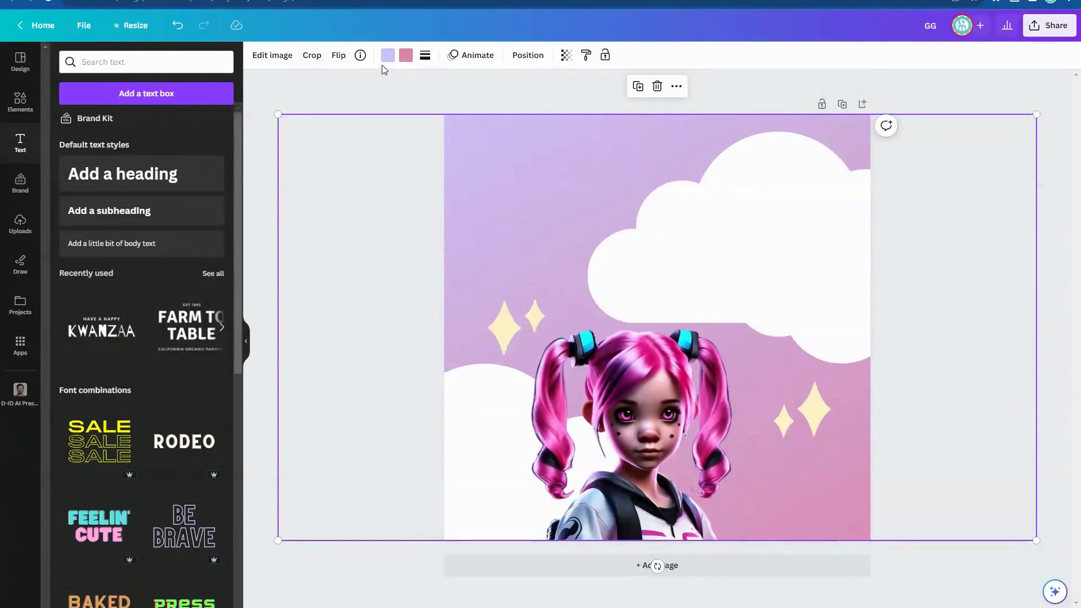
left_click(405, 56)
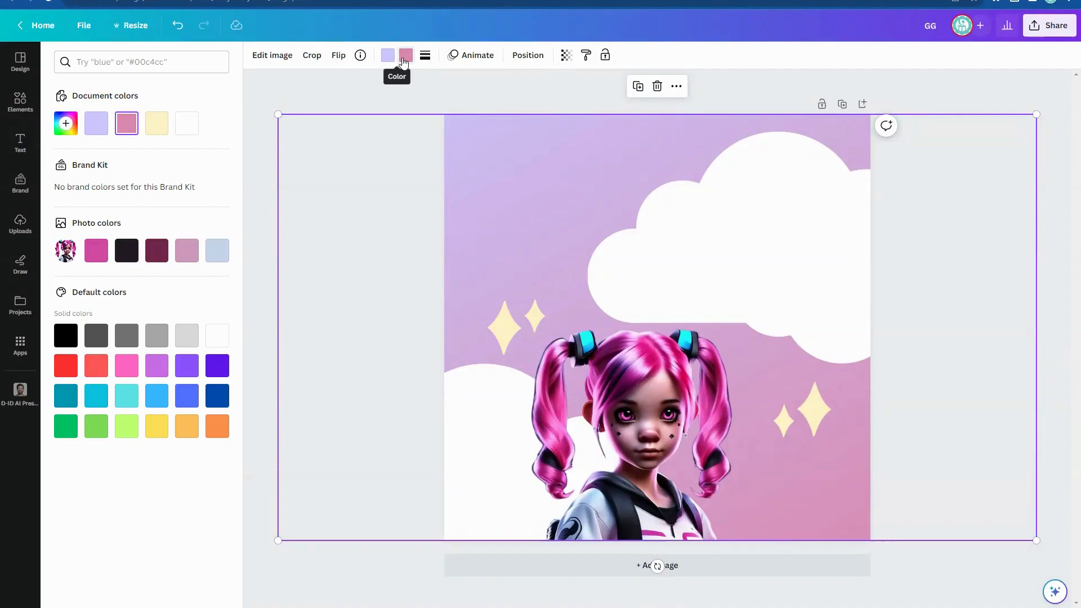
left_click(97, 252)
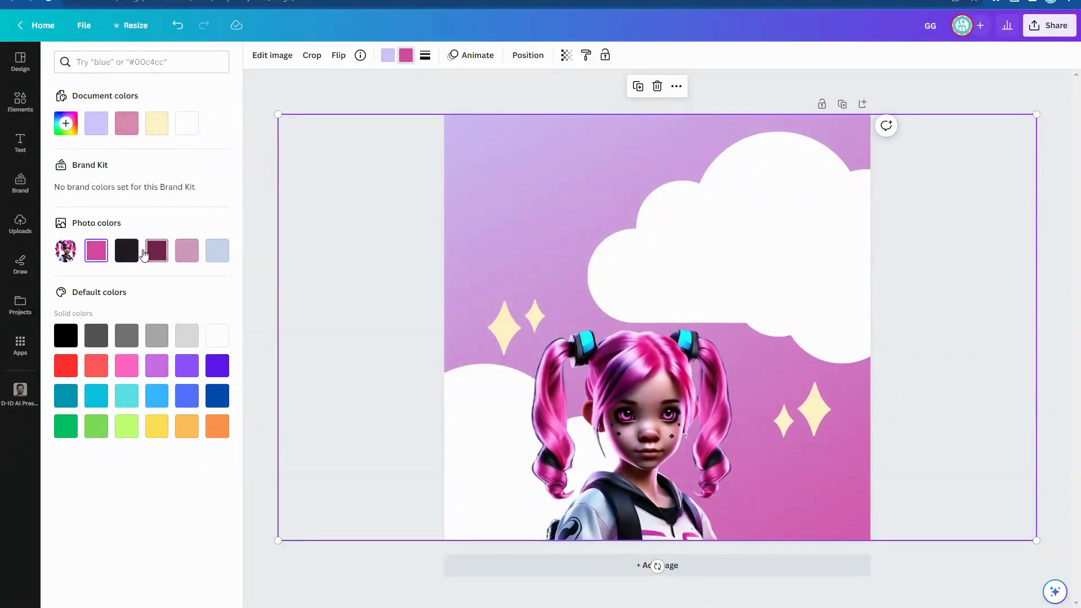
left_click(125, 254)
left_click(217, 337)
left_click(187, 366)
left_click(160, 373)
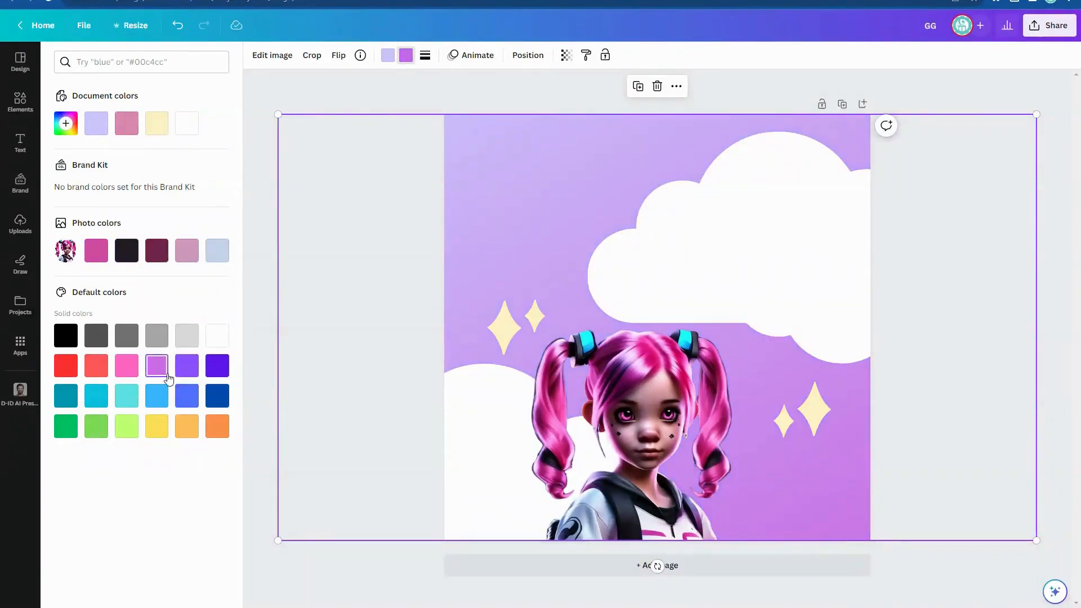
left_click(188, 365)
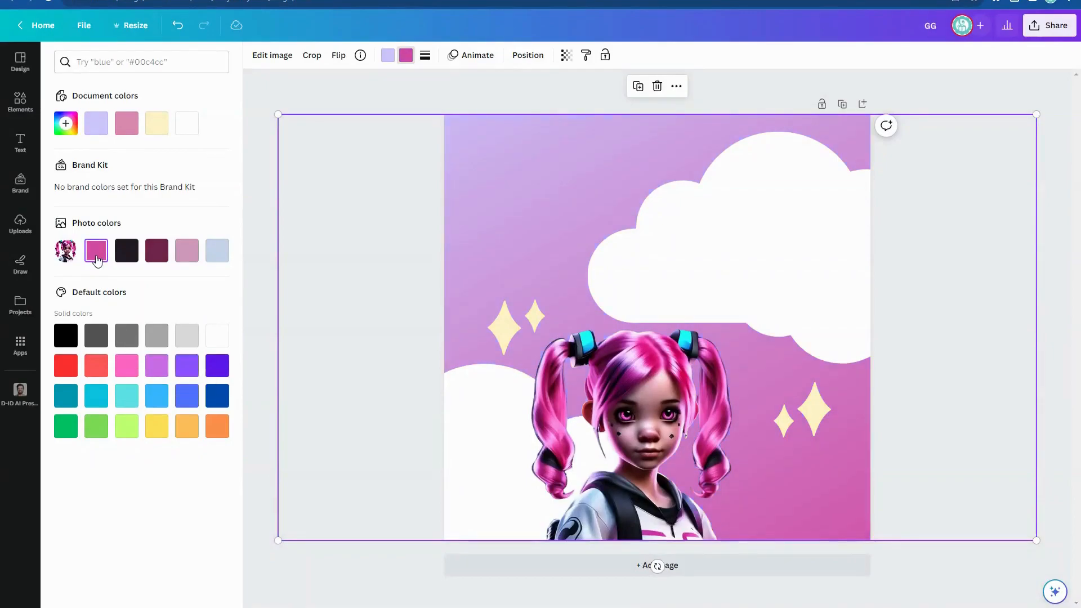
left_click(357, 86)
left_click(357, 84)
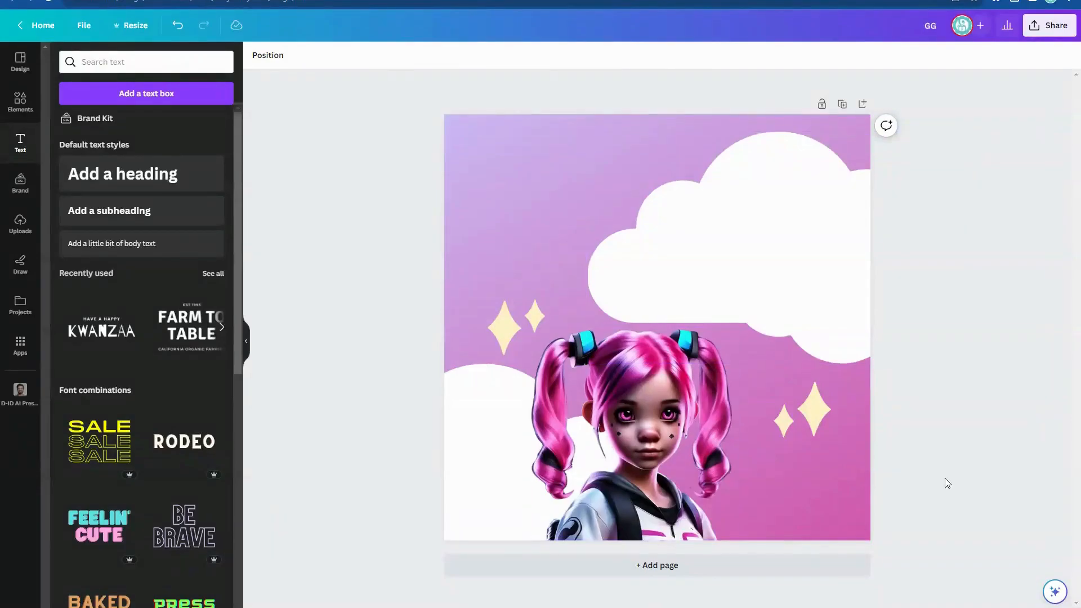
Enlarge the girl portrait so that it fills the whole logo page.
scroll(657, 332, "up", 5)
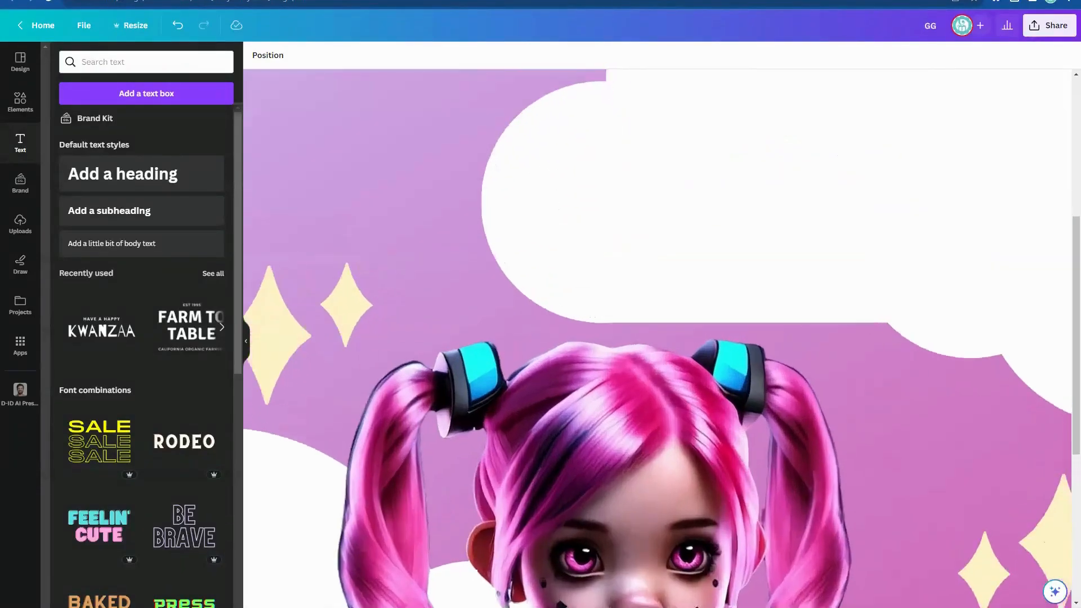
scroll(657, 332, "down", 7)
scroll(656, 332, "up", 5)
scroll(657, 332, "down", 6)
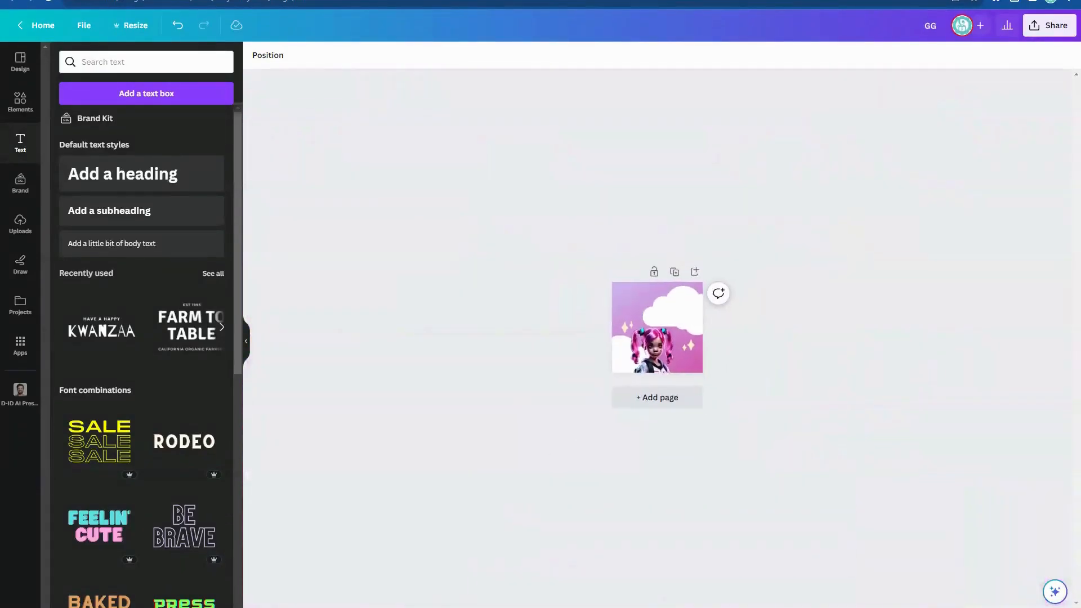
scroll(657, 327, "up", 2)
left_click(657, 354)
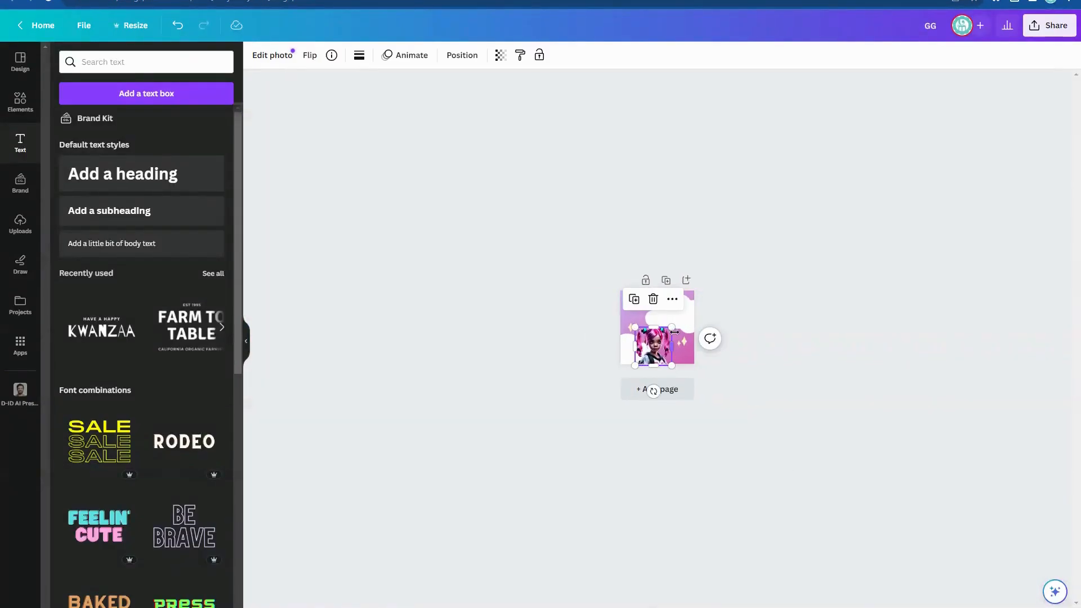
left_click_drag(673, 330, 694, 291)
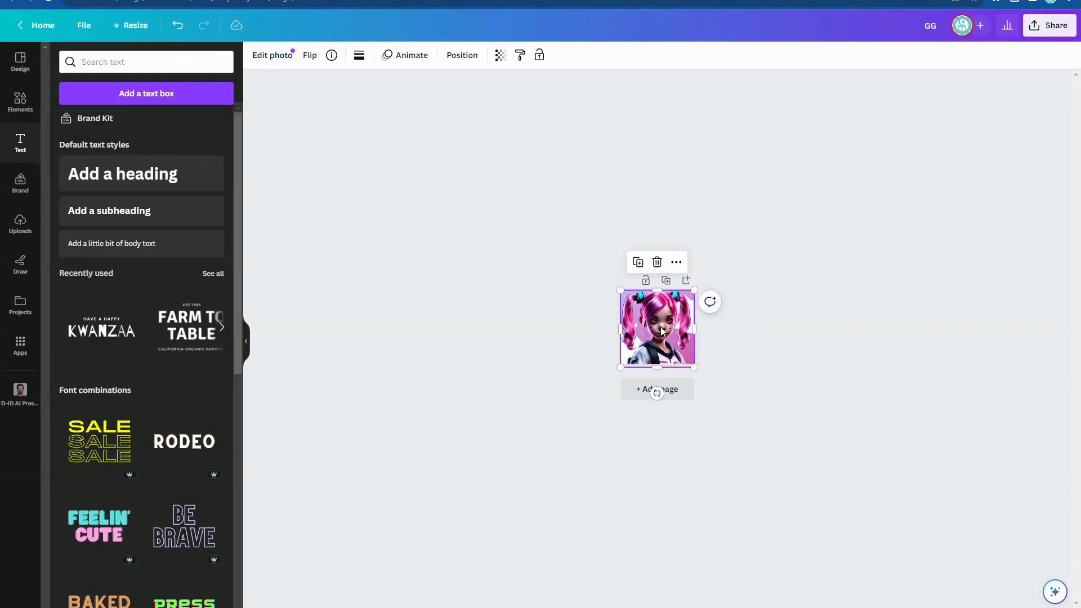
left_click(873, 535)
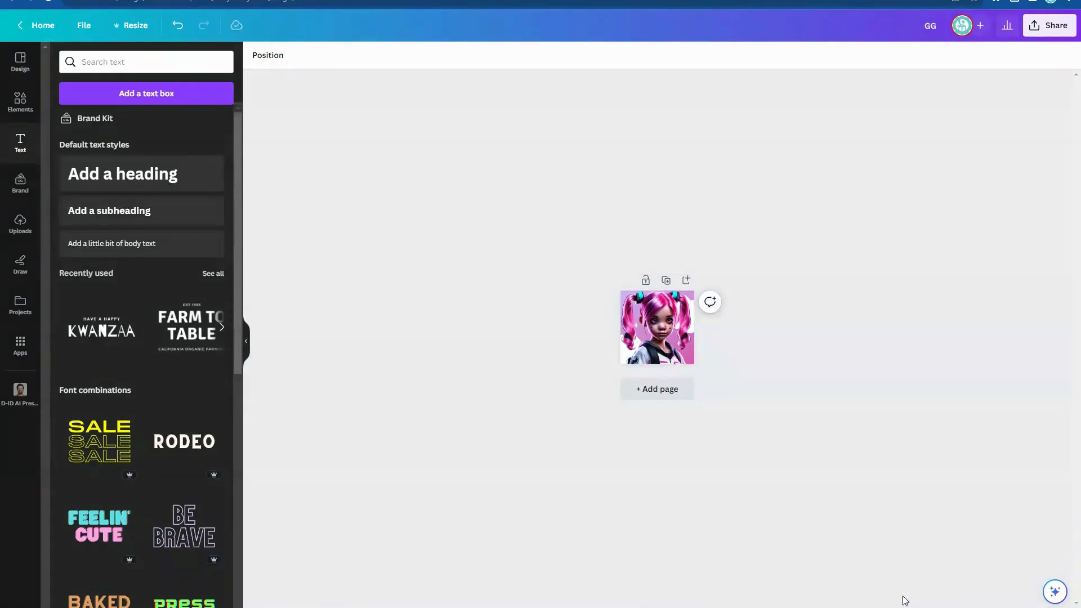
scroll(657, 328, "up", 5)
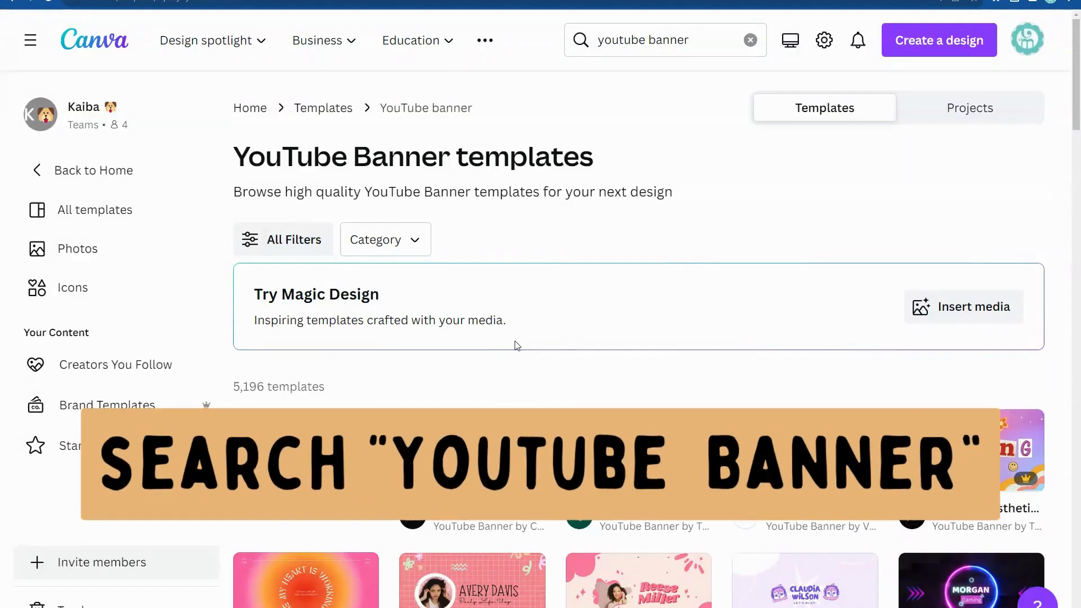
Browse the YouTube banner templates and open the Purple and Pink Gamer Girl YouTube Banner for customizing.
scroll(514, 345, "down", 1)
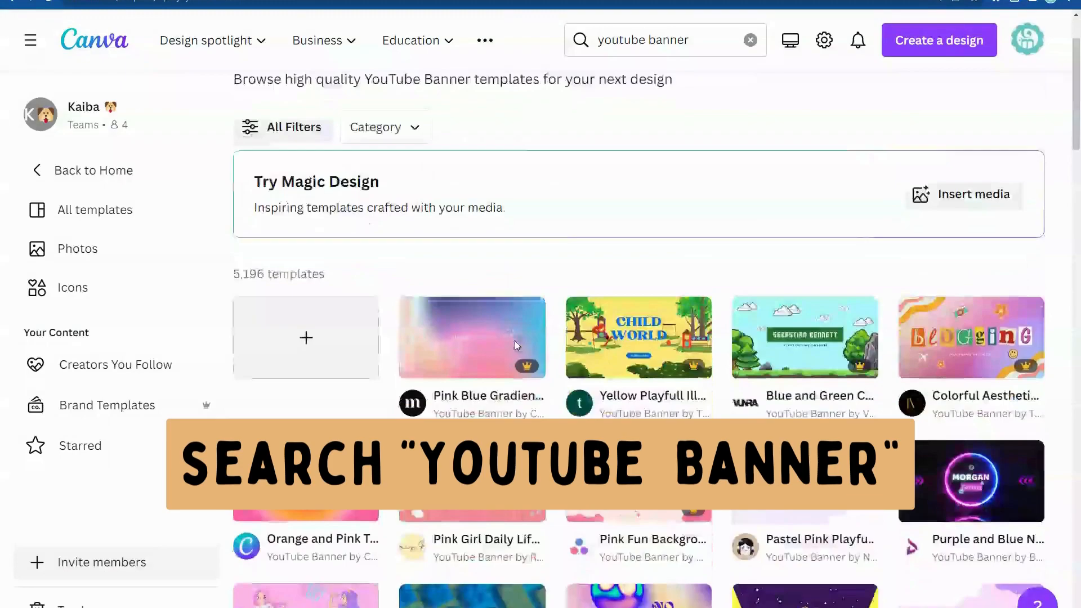
scroll(514, 340, "down", 4)
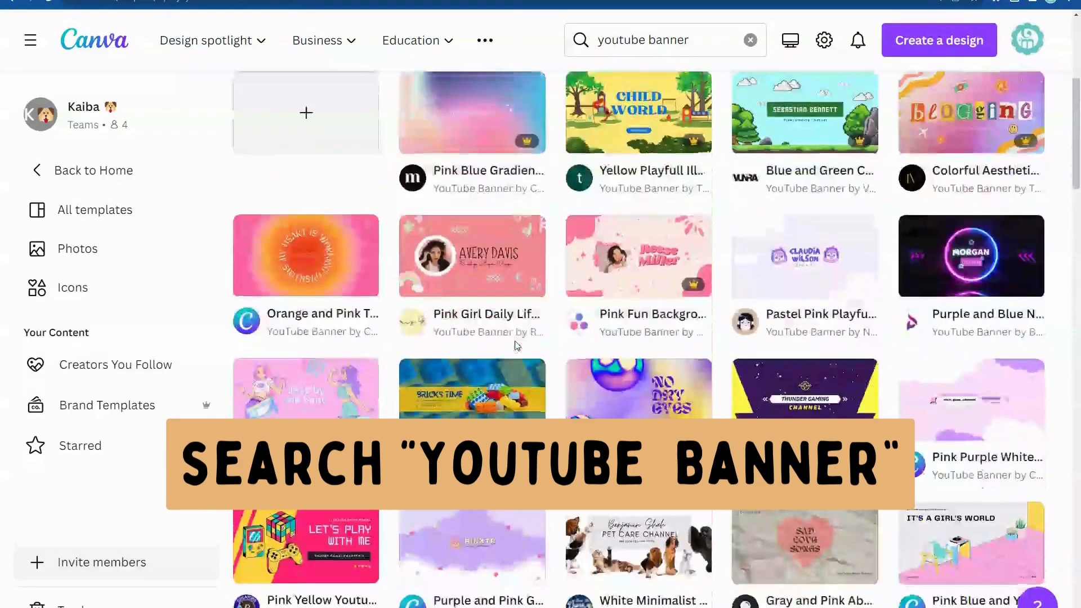
scroll(517, 345, "down", 1)
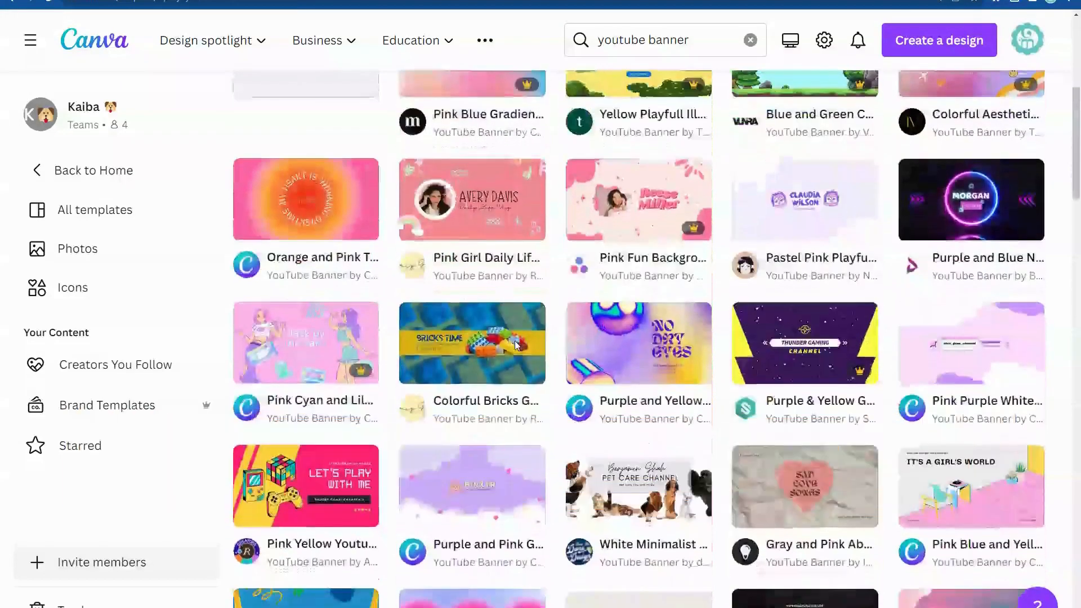
scroll(516, 345, "down", 3)
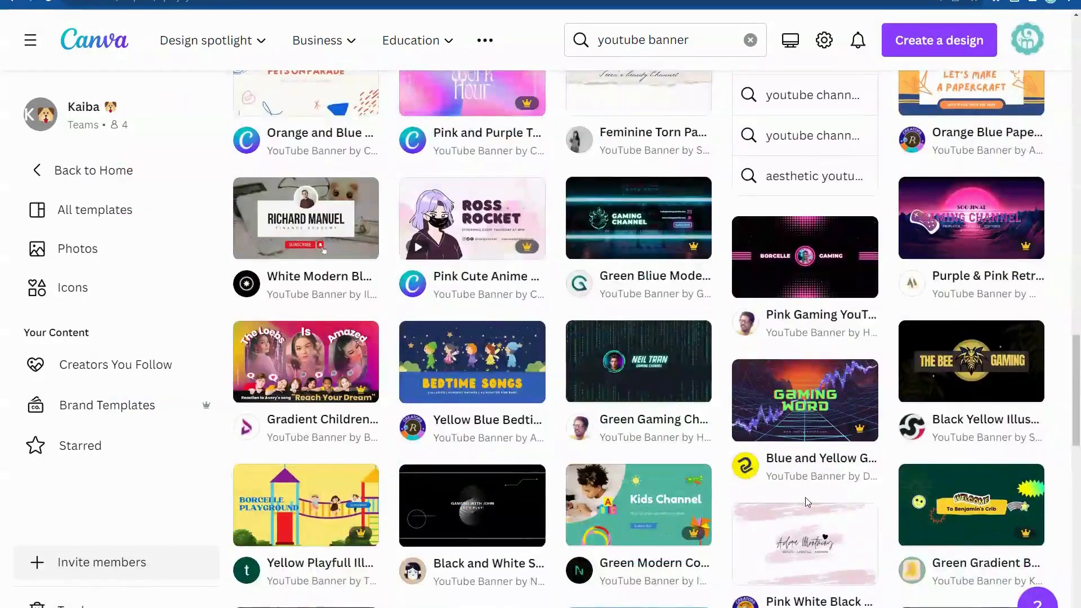
scroll(807, 502, "down", 3)
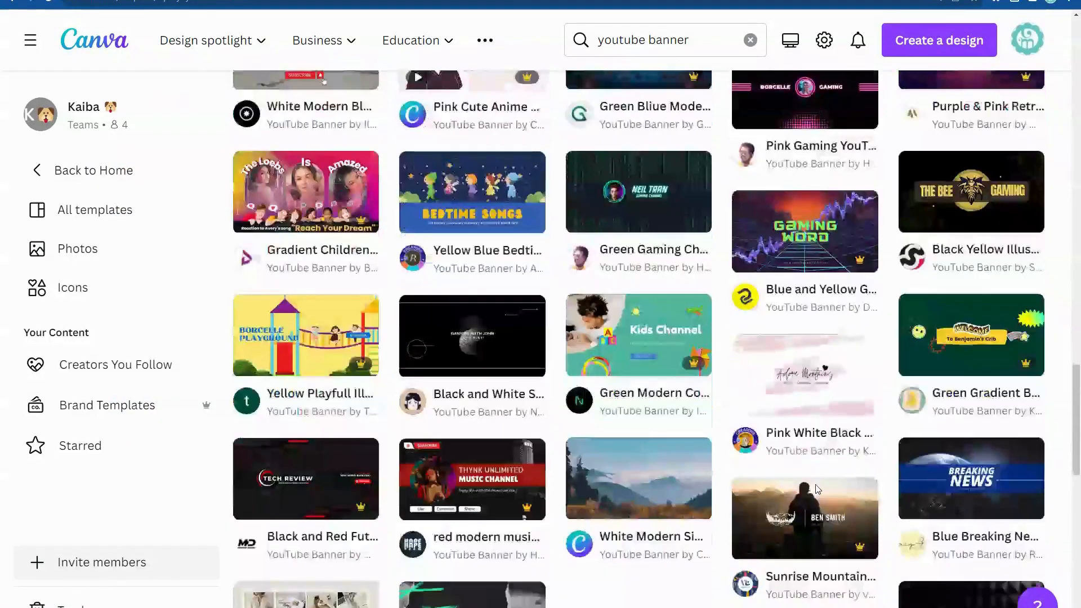
scroll(805, 490, "up", 10)
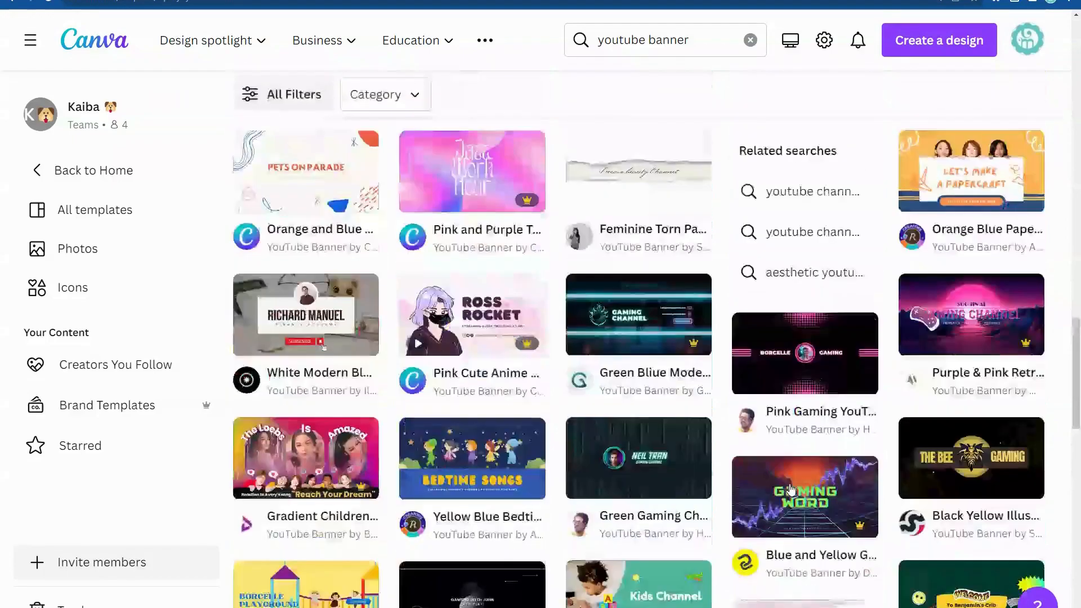
scroll(790, 490, "up", 8)
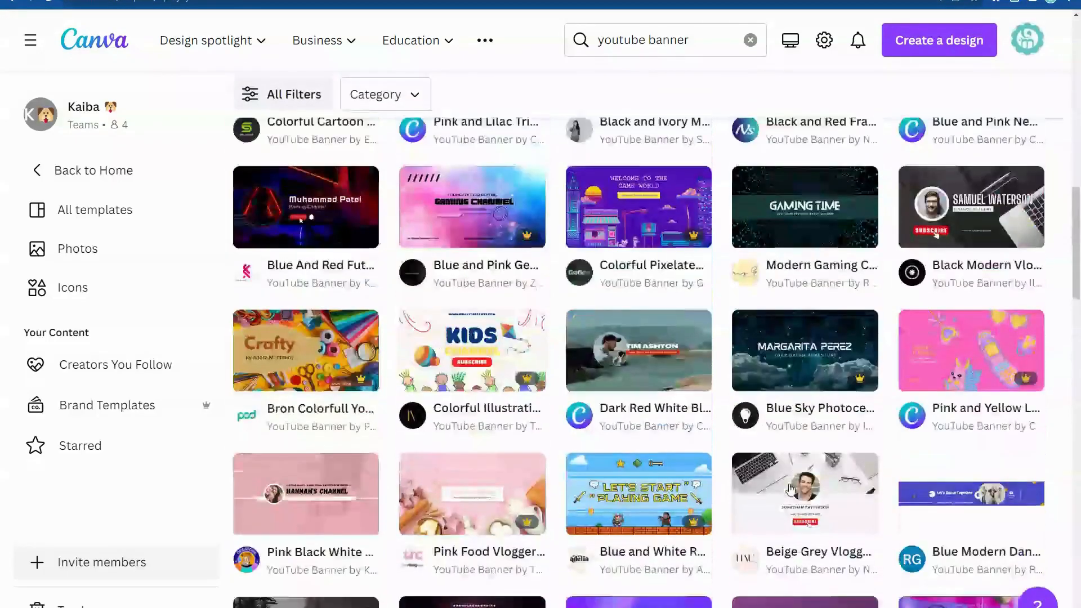
scroll(791, 490, "up", 5)
left_click(450, 262)
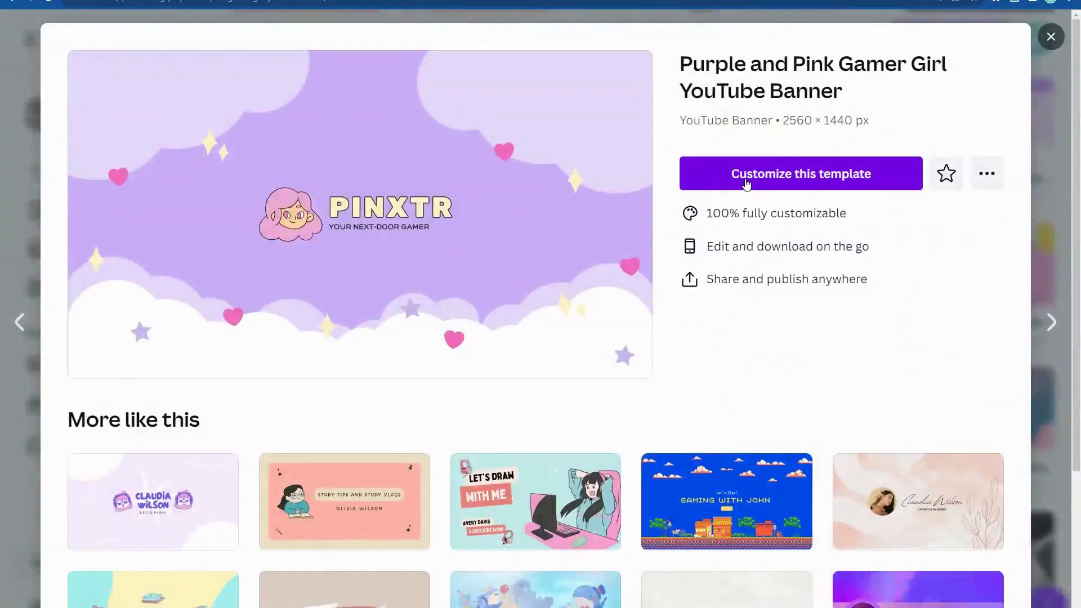
left_click(747, 181)
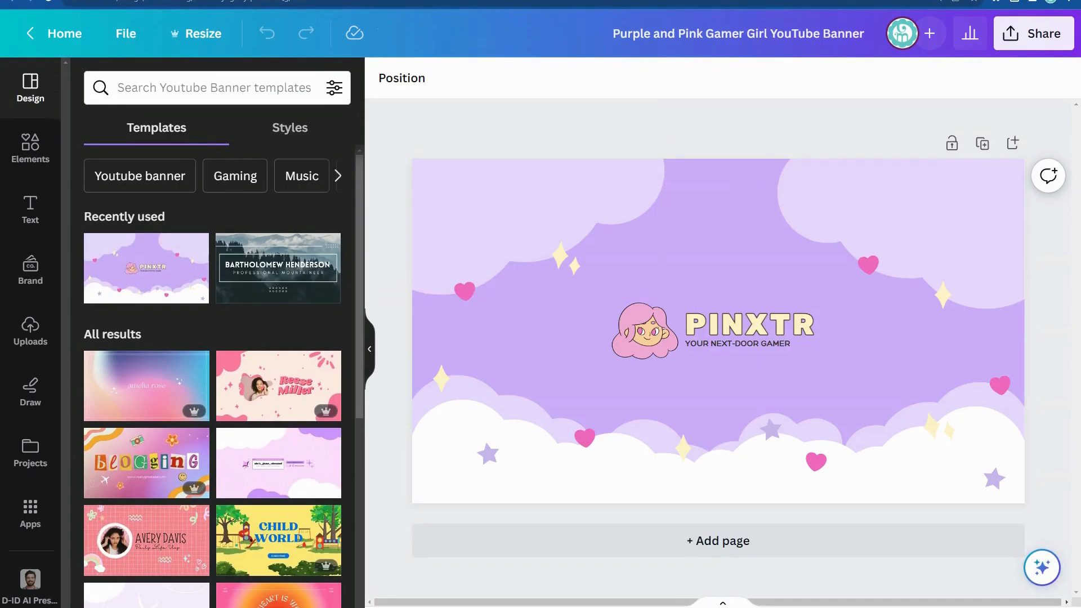
Place the uploaded girl portrait on the banner, scale it down and set it just left of the PINXTR logo.
left_click(30, 331)
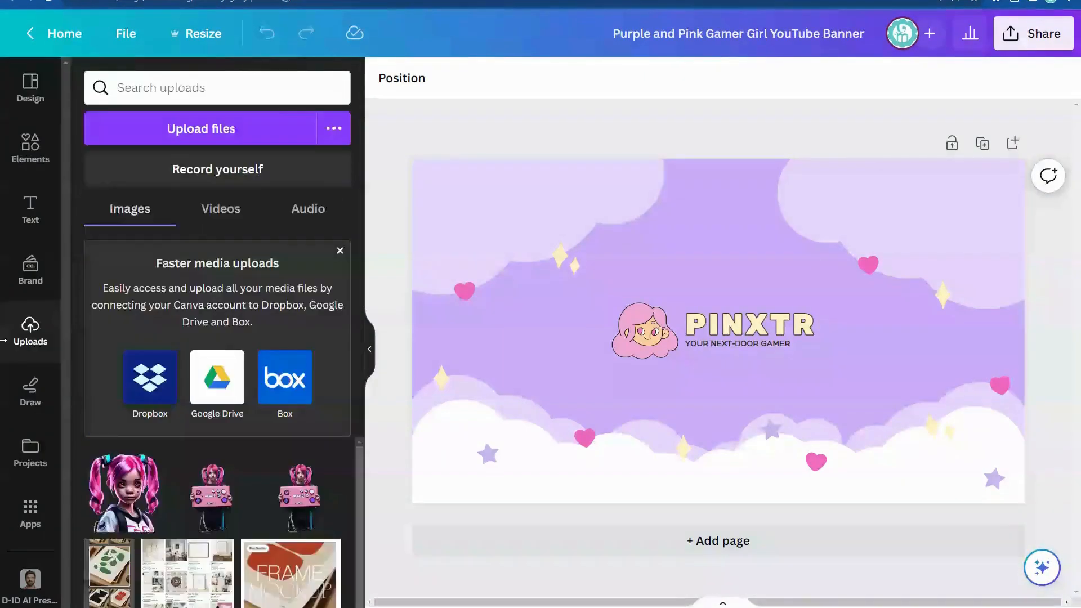
left_click(114, 490)
left_click_drag(743, 255, 542, 257)
left_click_drag(645, 204, 482, 377)
left_click_drag(439, 419, 541, 345)
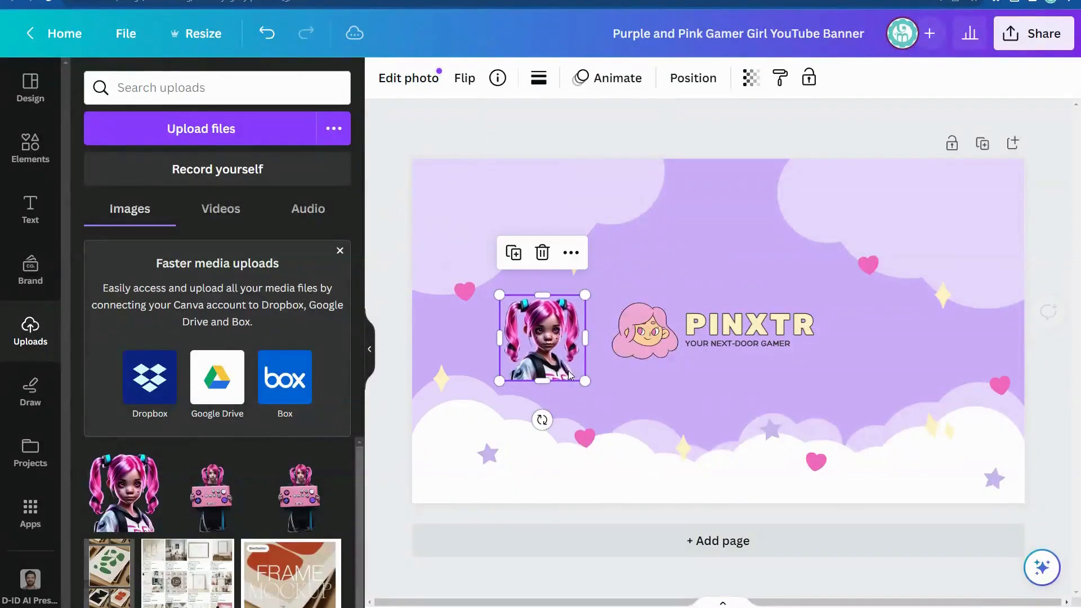
left_click(633, 392)
left_click(678, 258)
Search the elements for "circle" and show only the frames.
left_click(135, 99)
left_click(40, 154)
left_click(189, 89)
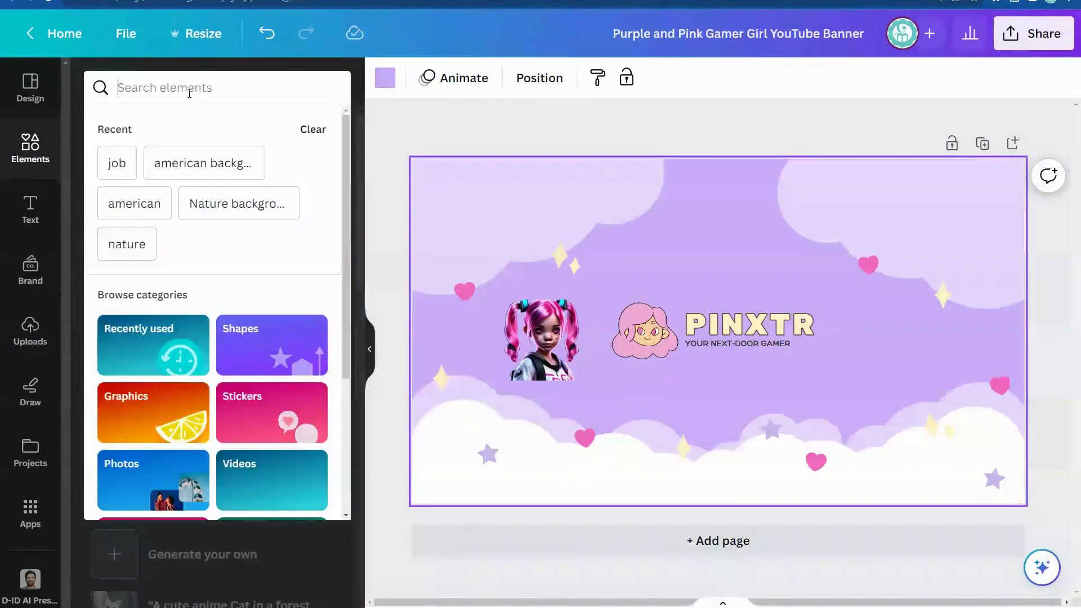
type("circle")
key("Return")
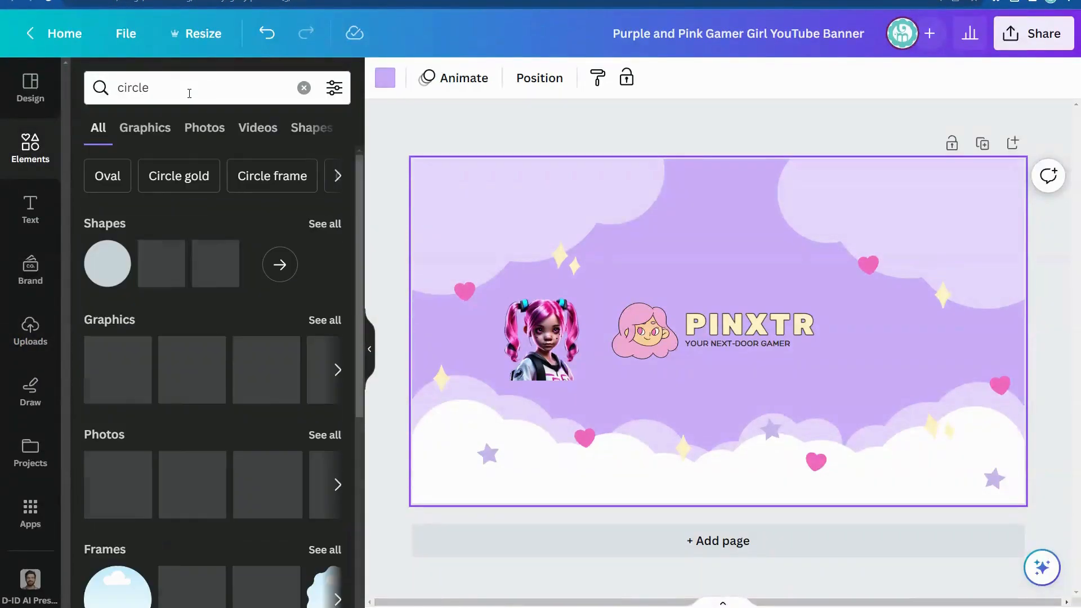
left_click(344, 130)
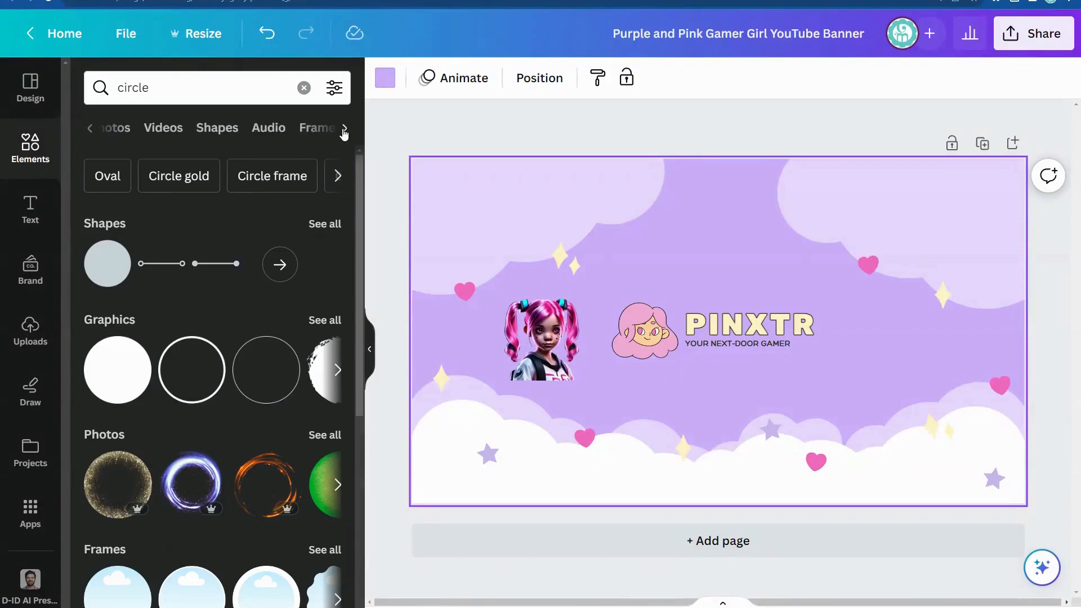
left_click(344, 131)
left_click(267, 130)
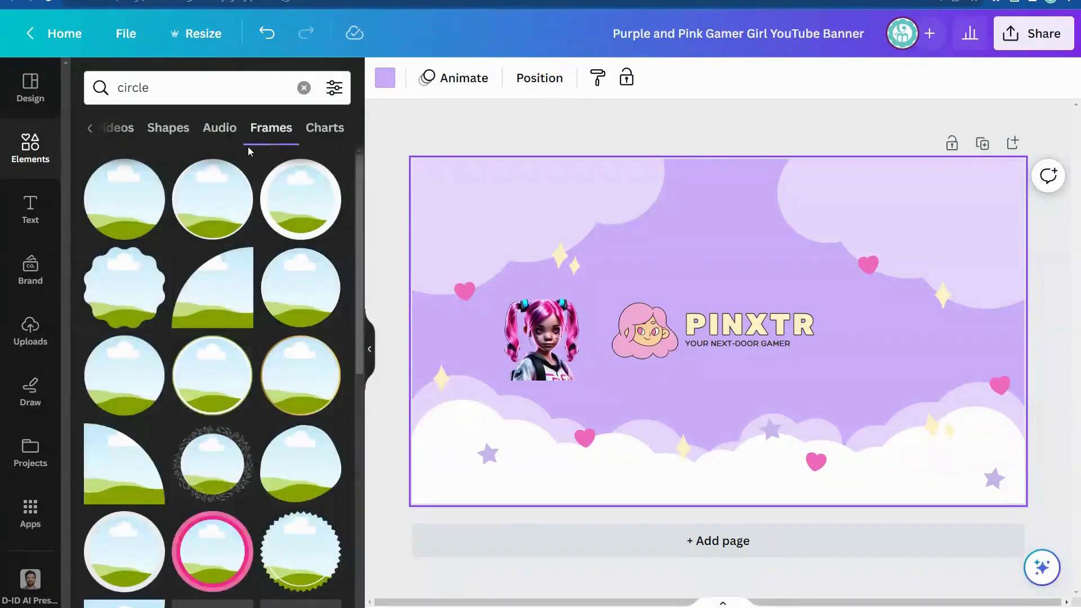
Look through the circle frames and add the plain round frame to the banner.
scroll(151, 319, "down", 4)
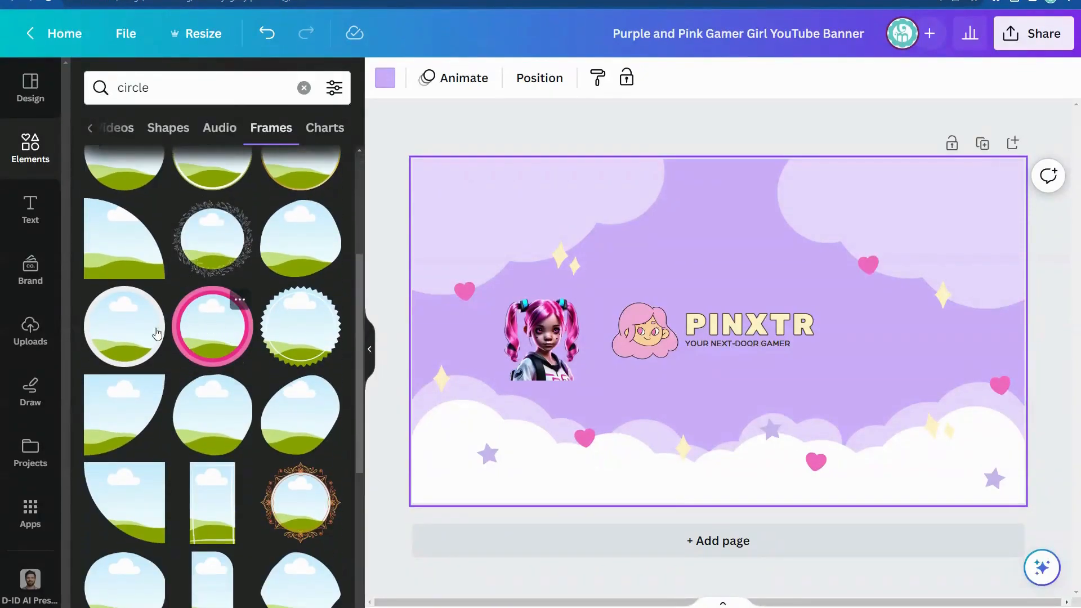
scroll(236, 315, "down", 4)
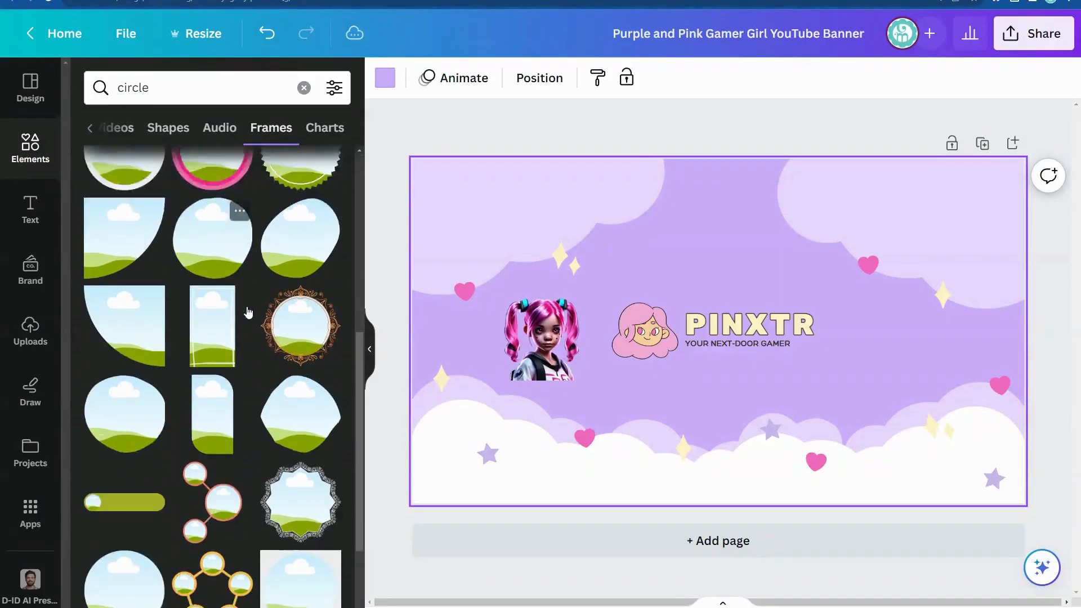
scroll(204, 467, "up", 8)
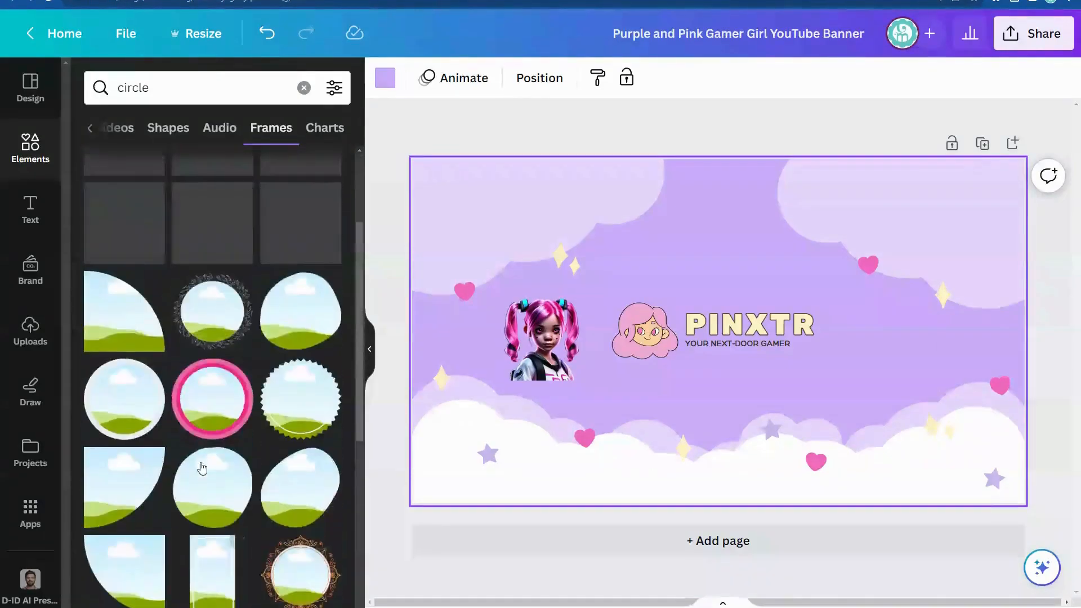
left_click(126, 210)
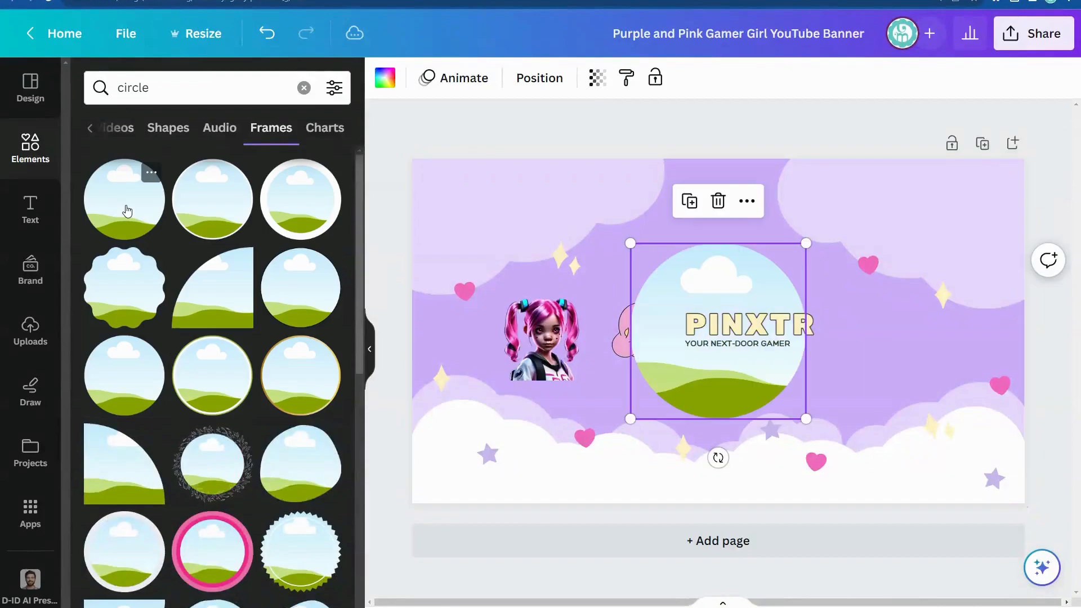
Shrink the circle frame, fill it with the girl portrait, and put it in place of the deleted cartoon girl beside PINXTR.
left_click_drag(806, 245, 692, 258)
mouse_move(545, 345)
left_mouse_down()
mouse_move(675, 265)
mouse_move(605, 300)
mouse_move(610, 337)
mouse_move(645, 335)
mouse_move(565, 340)
left_mouse_up()
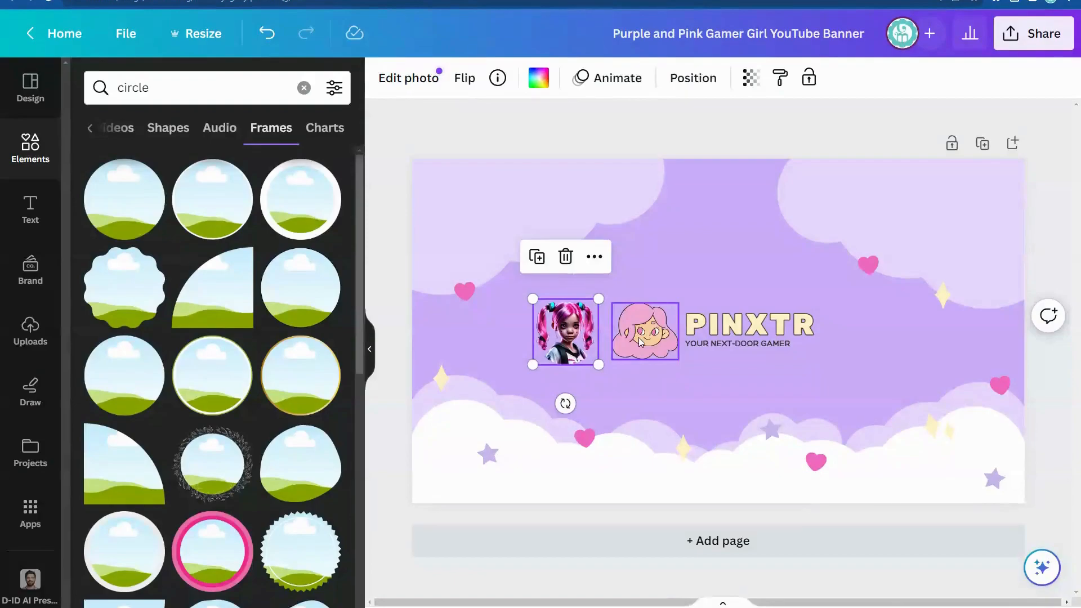
right_click(639, 342)
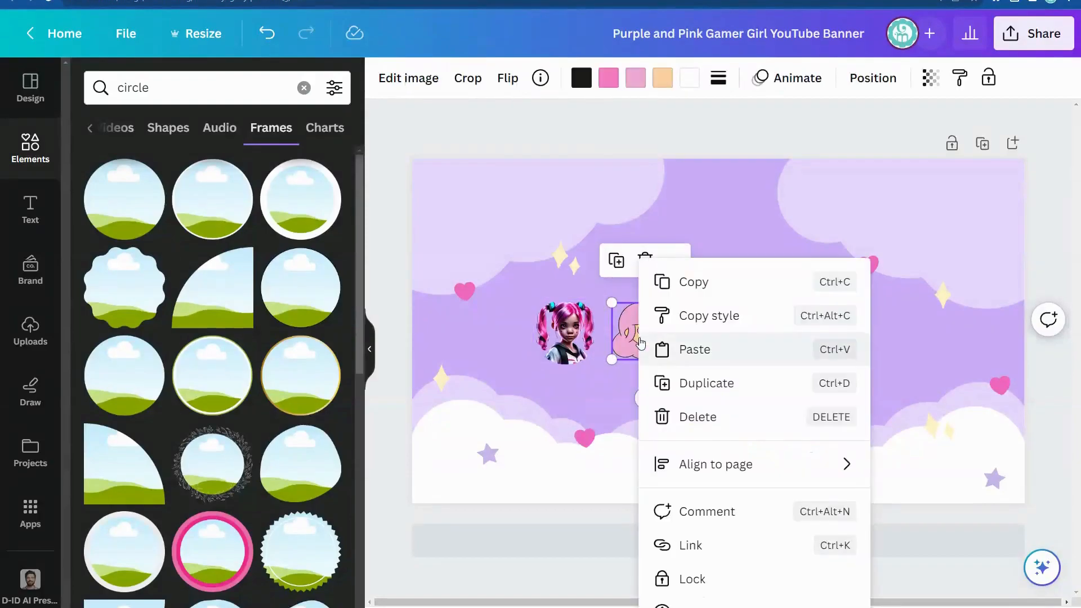
left_click(692, 418)
left_click_drag(565, 340, 642, 337)
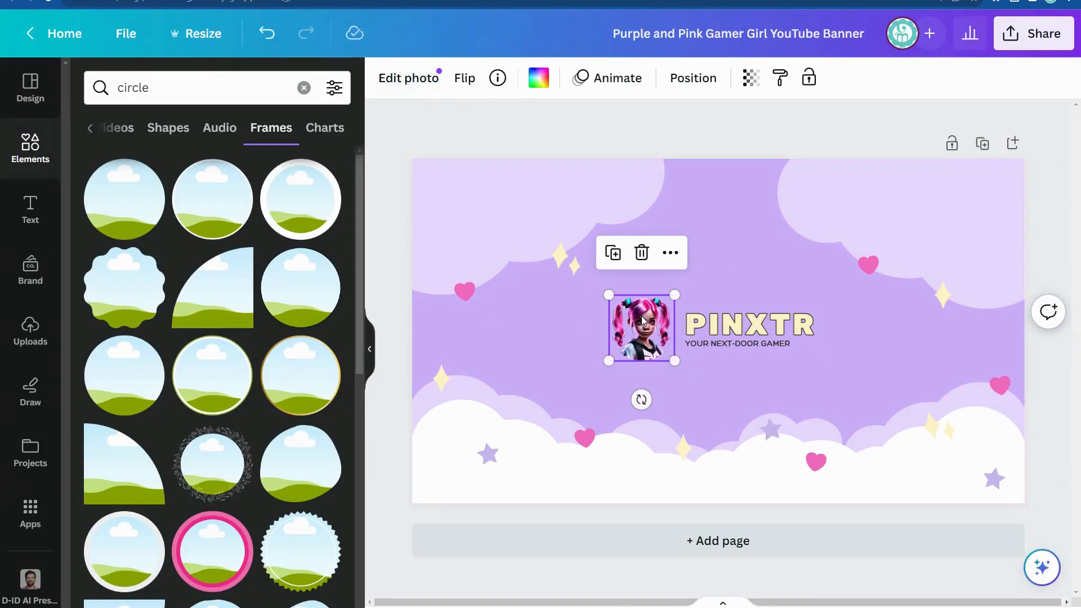
Enlarge and reposition the portrait inside its round frame so that only the girl's face fills the circle.
double_click(641, 318)
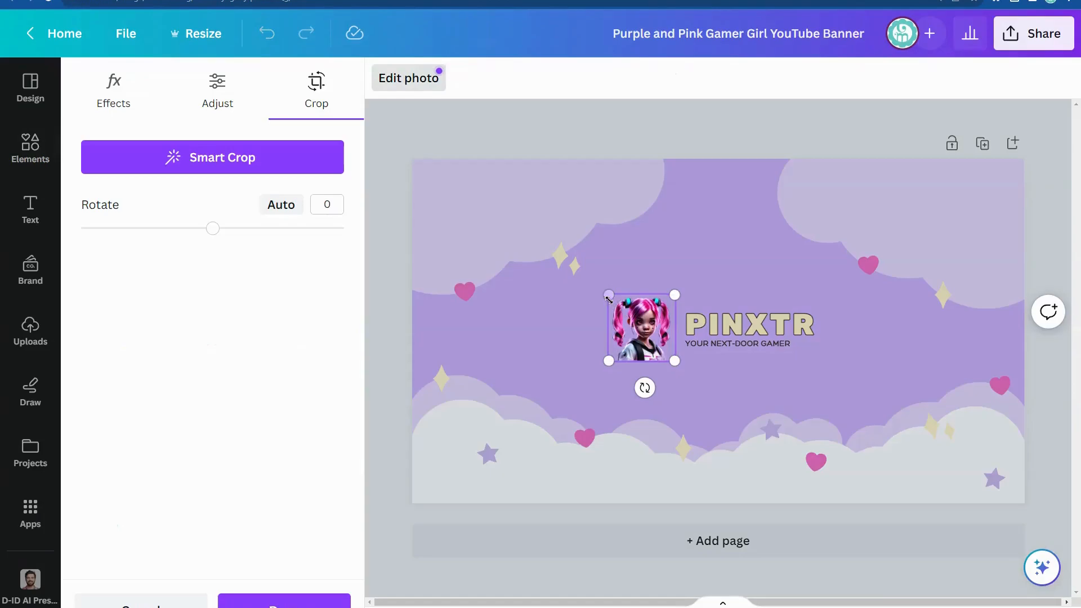
left_click_drag(606, 295, 512, 265)
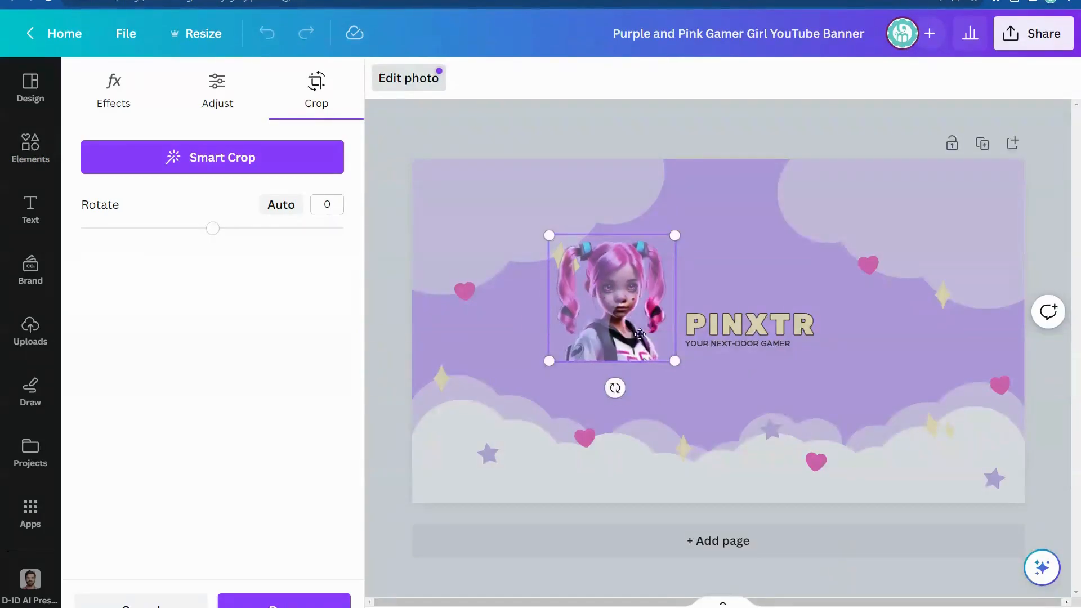
left_click_drag(653, 340, 677, 364)
left_click(523, 369)
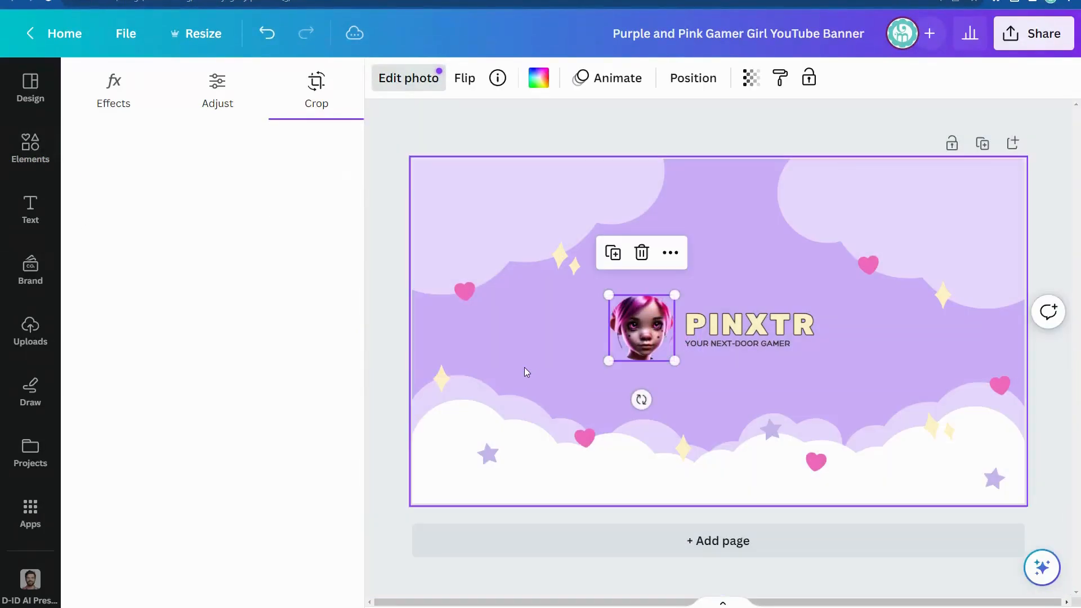
left_click(526, 372)
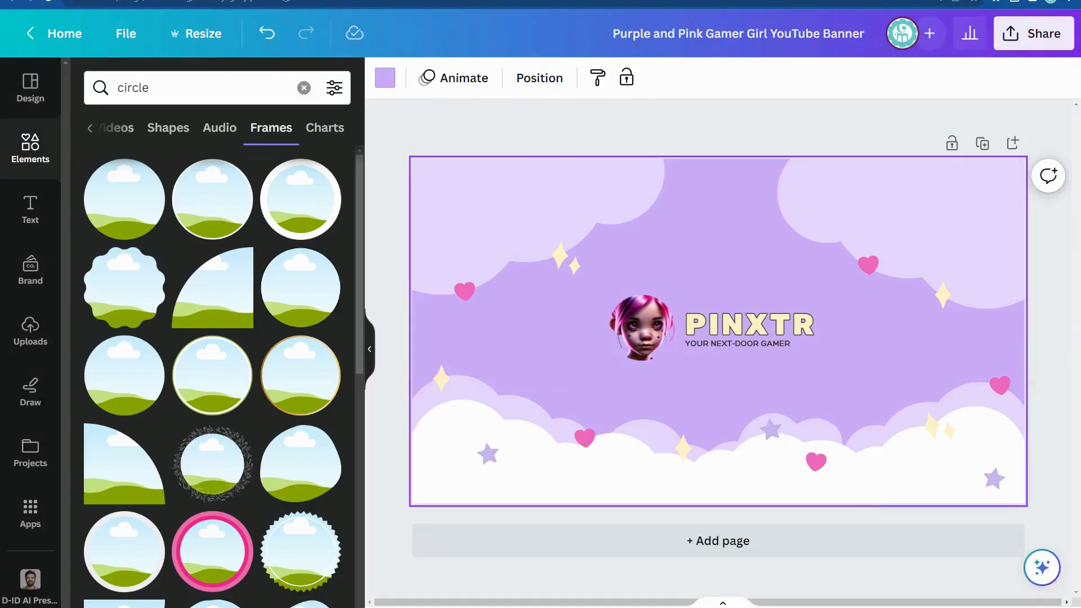
Clear the "circle" search and look through the element categories and the graphics collections.
scroll(704, 321, "up", 5)
scroll(704, 321, "down", 5)
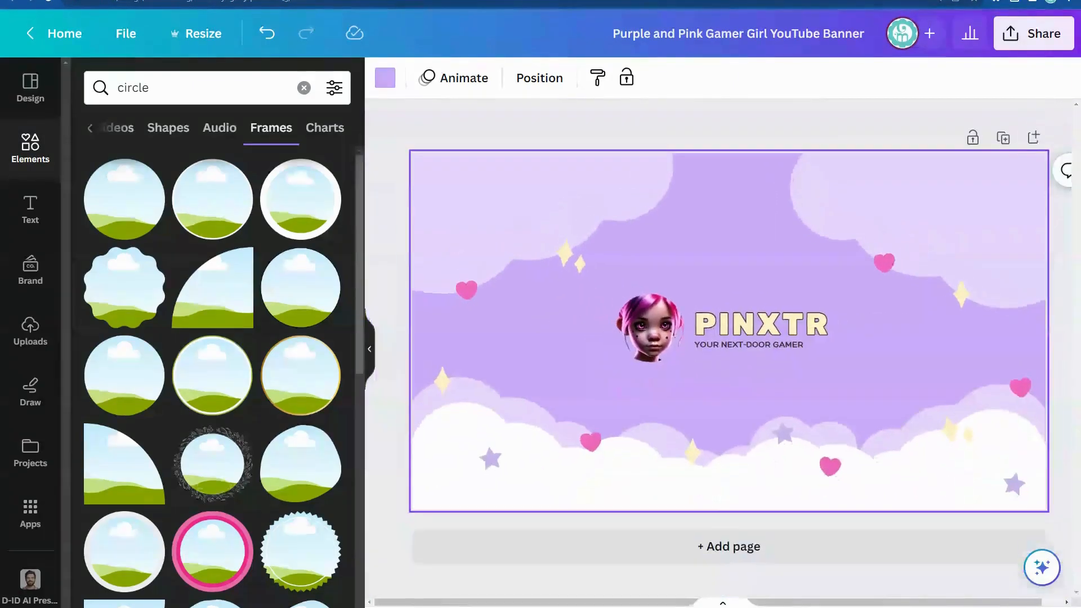
scroll(703, 321, "up", 1)
left_click(369, 348)
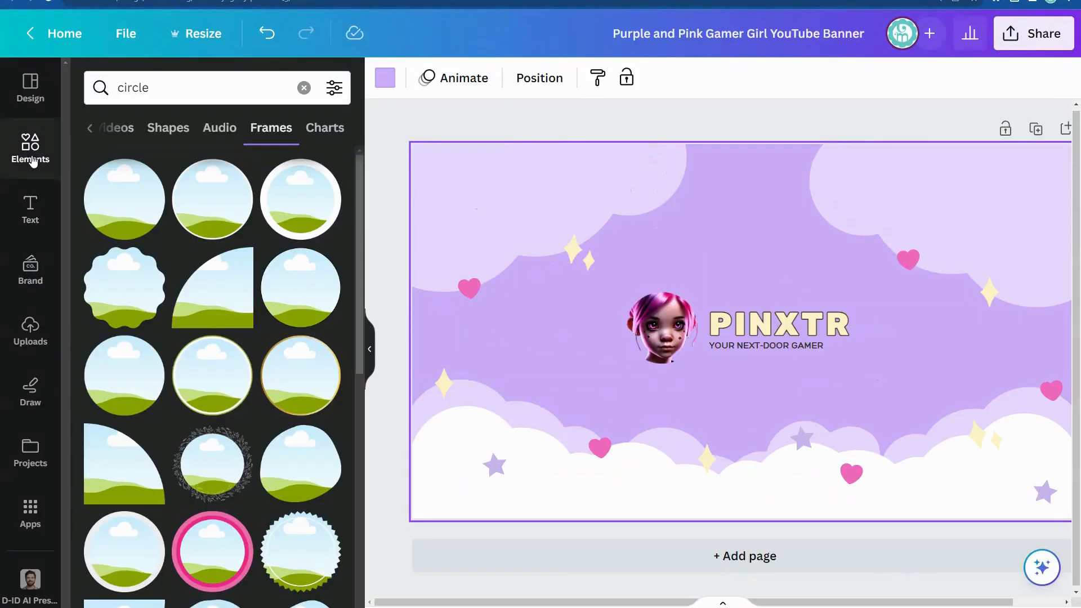
left_click(30, 147)
left_click(304, 87)
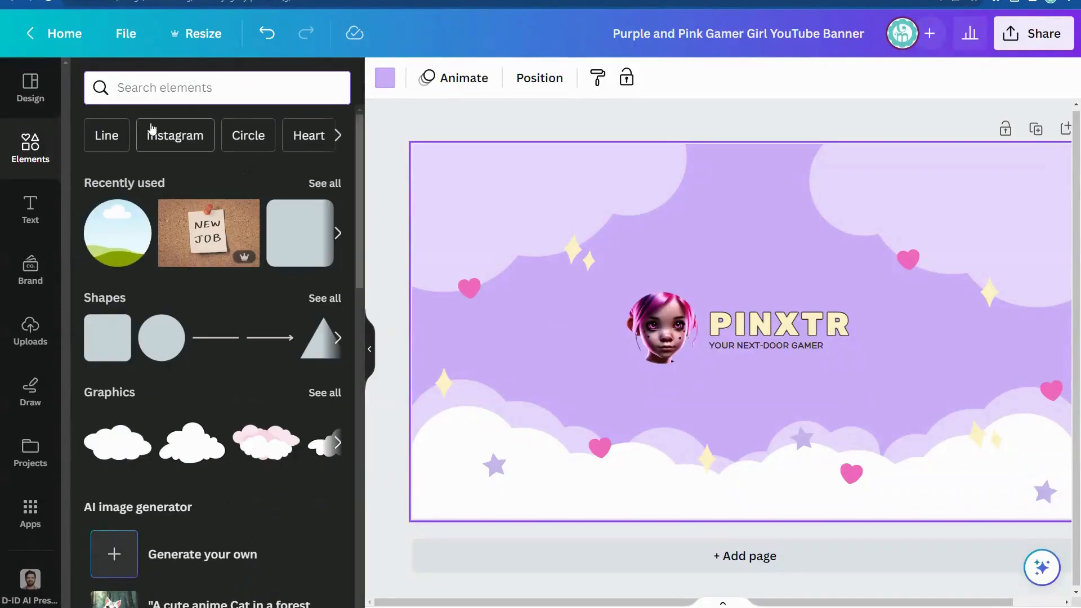
scroll(204, 321, "down", 8)
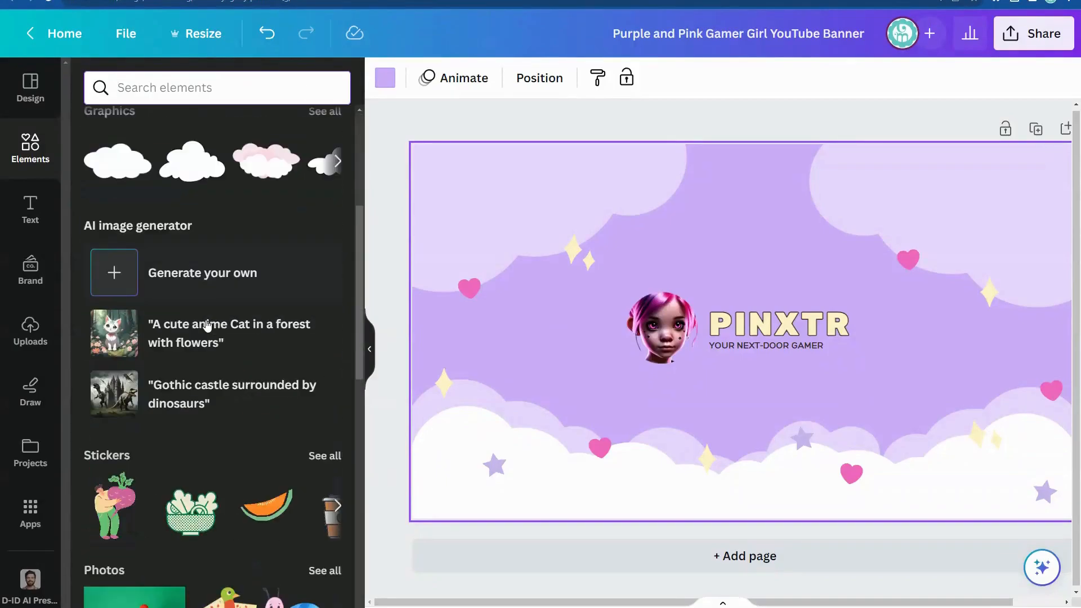
scroll(215, 330, "down", 4)
scroll(215, 330, "up", 3)
scroll(215, 329, "up", 6)
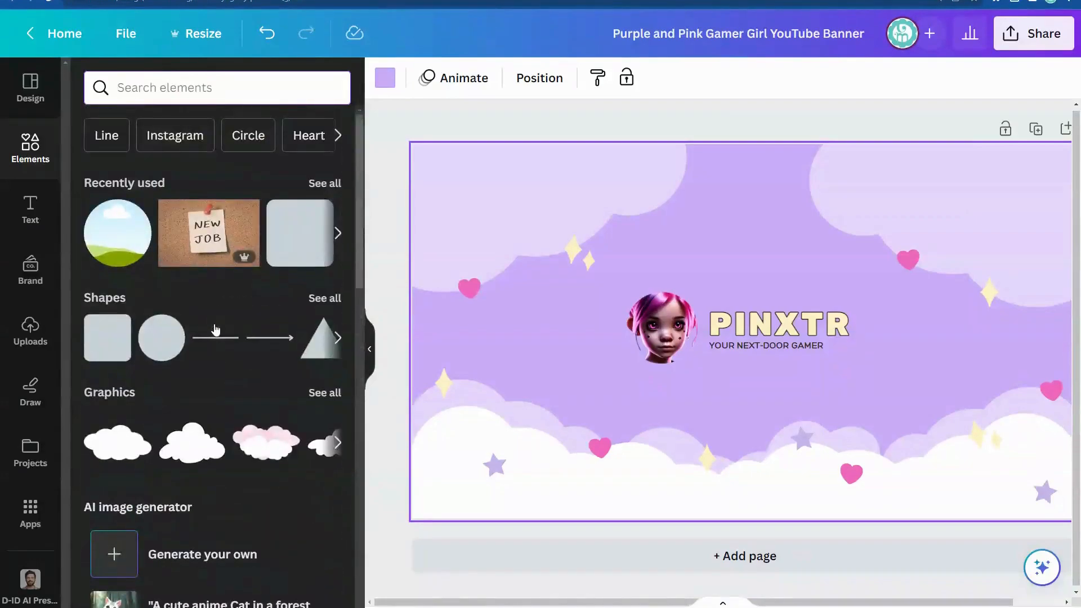
scroll(215, 330, "down", 2)
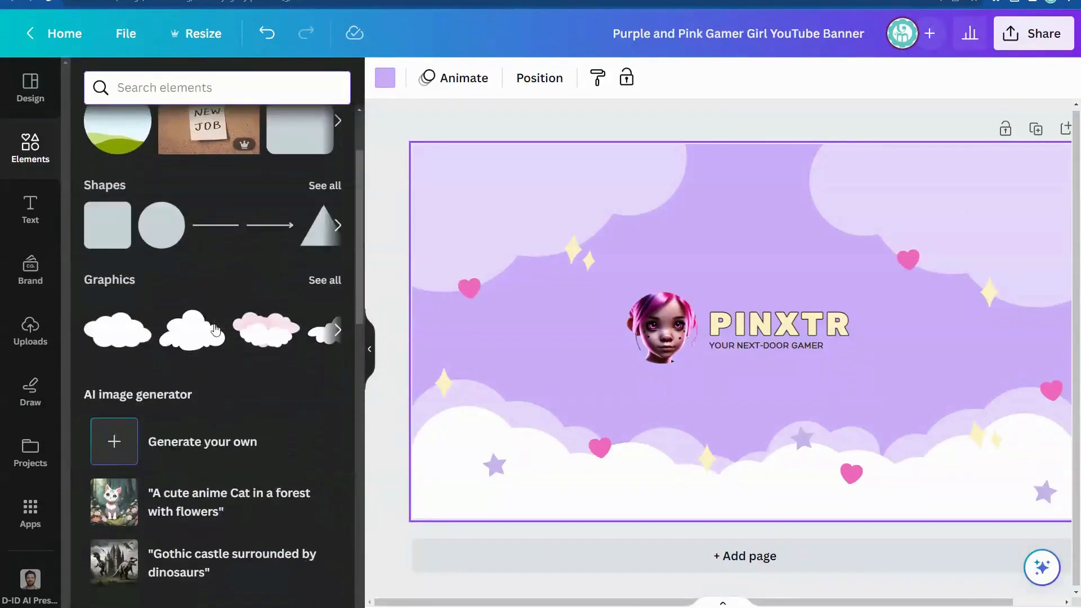
left_click(320, 286)
scroll(283, 422, "down", 4)
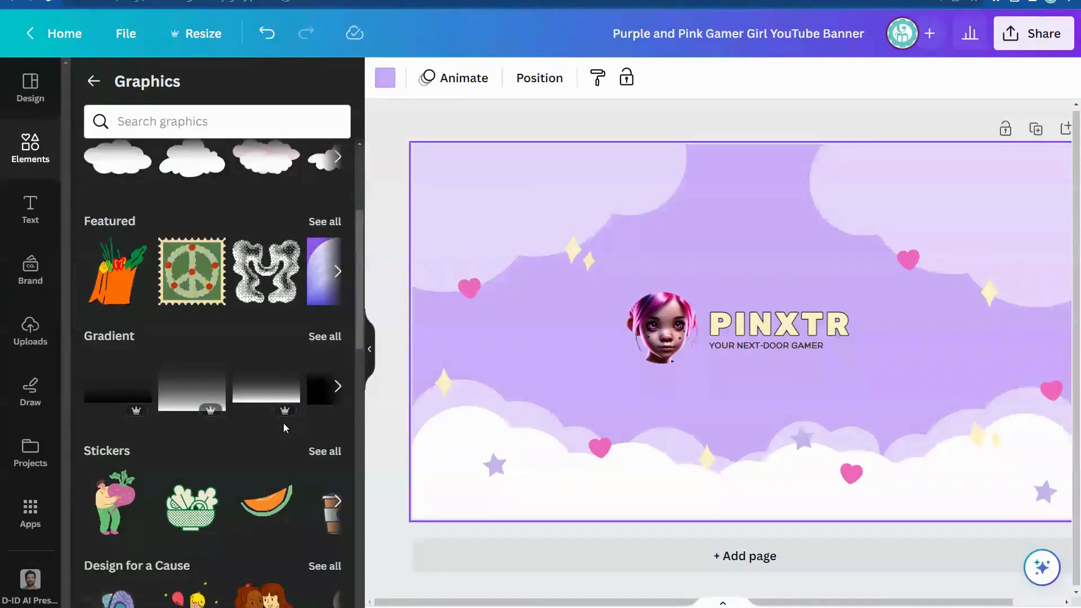
scroll(284, 425, "down", 10)
scroll(284, 431, "down", 5)
scroll(225, 478, "up", 5)
scroll(169, 507, "down", 5)
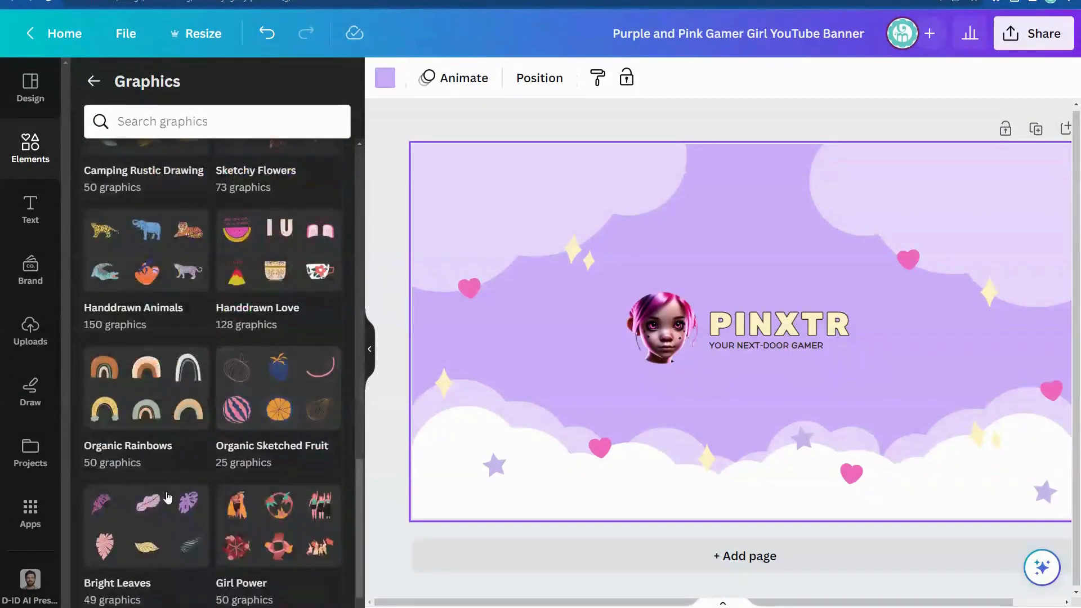
Try the yellow leaf and the pink palm frond from the Bright Leaves collection on the banner, deleting each one.
left_click(116, 540)
left_click(219, 263)
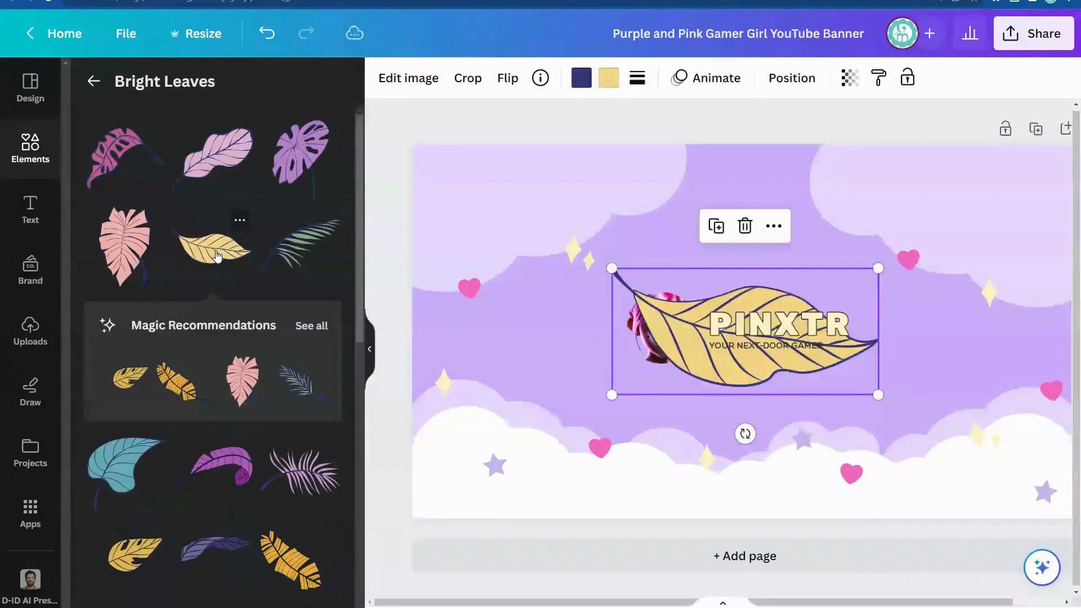
left_click_drag(729, 371, 499, 390)
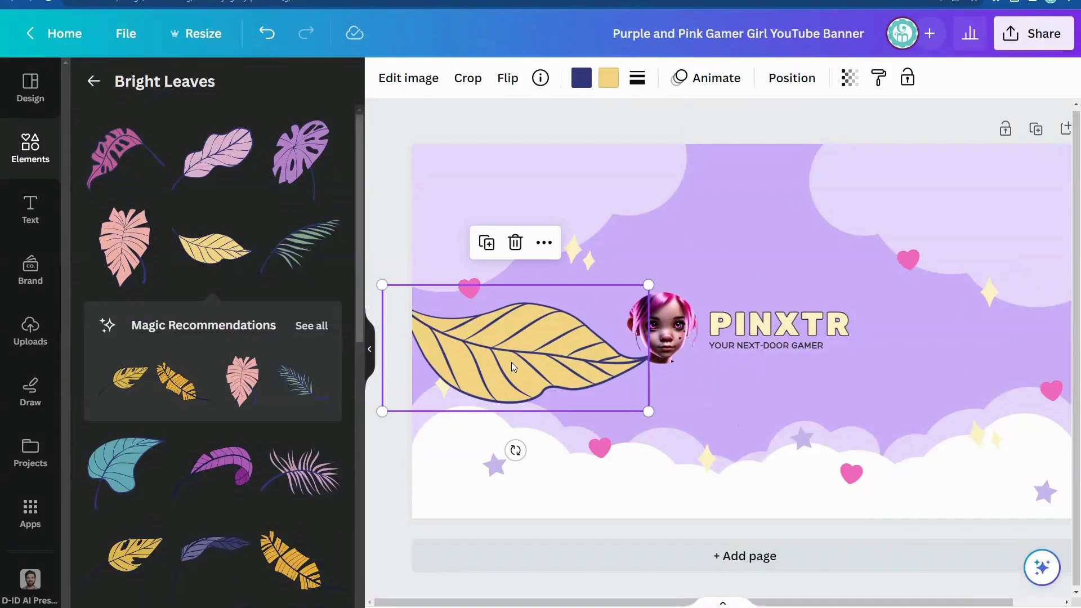
key("Delete")
left_click_drag(720, 381, 707, 271)
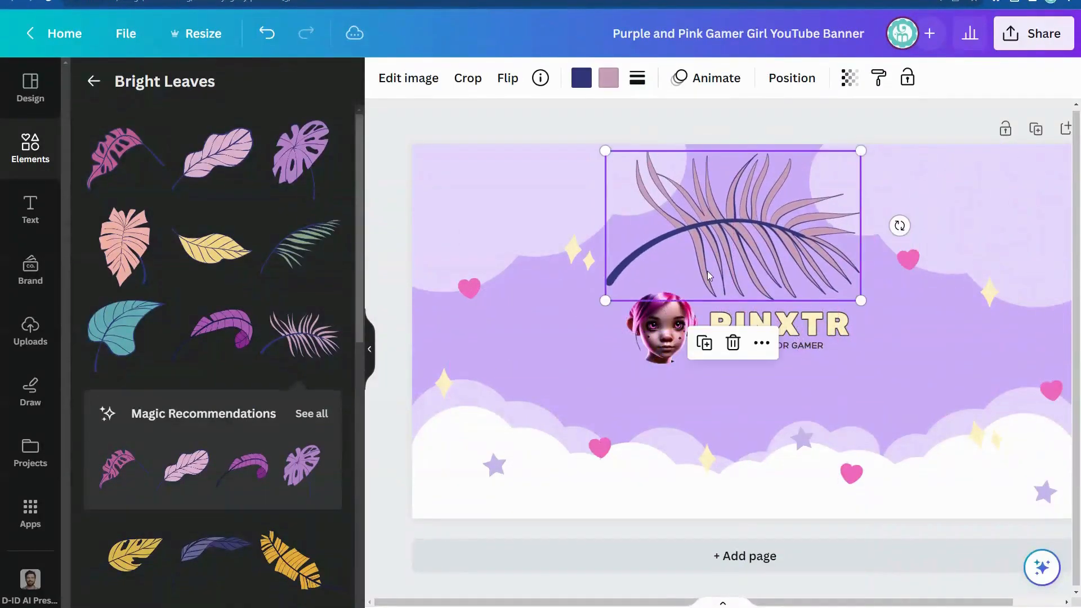
key("Delete")
Search the elements for "tech", try the cyan circuit graphic in the banner's upper-left area, and delete it.
left_click(94, 82)
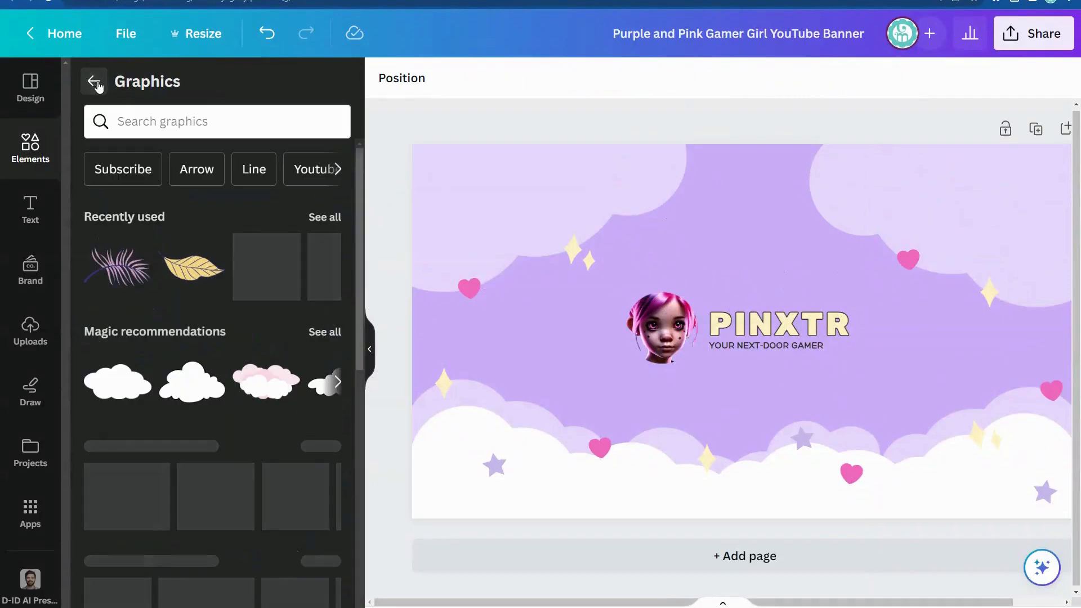
left_click(94, 82)
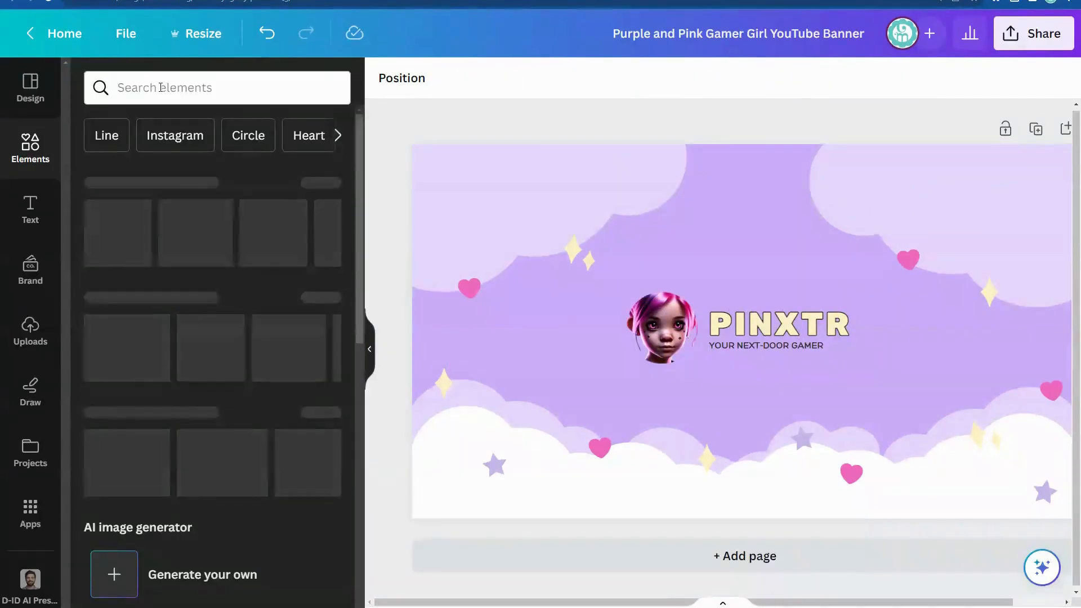
left_click(168, 88)
type("tech")
key("Return")
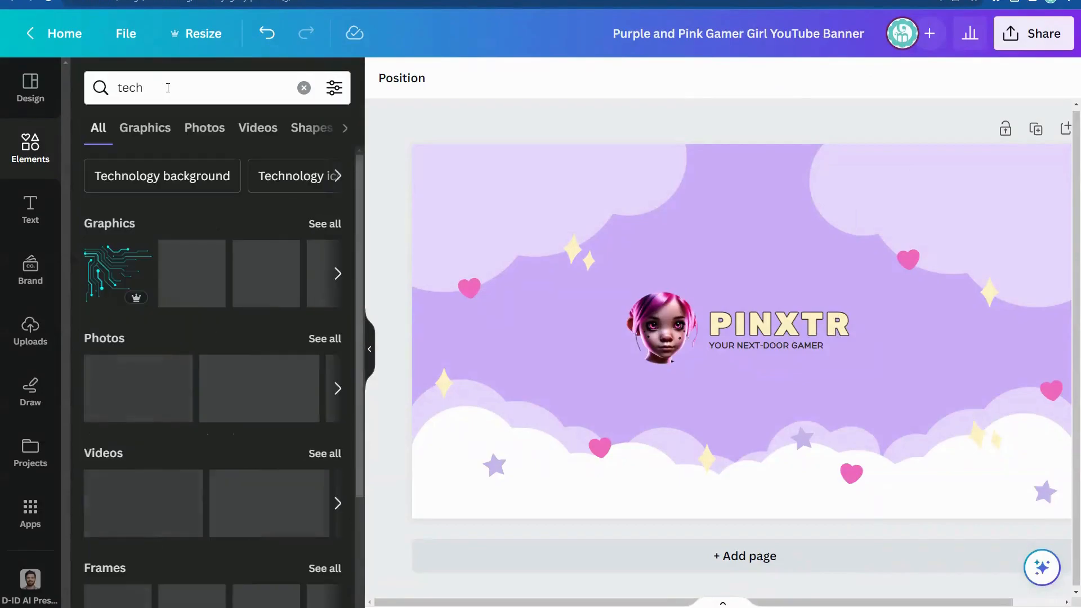
left_click(117, 283)
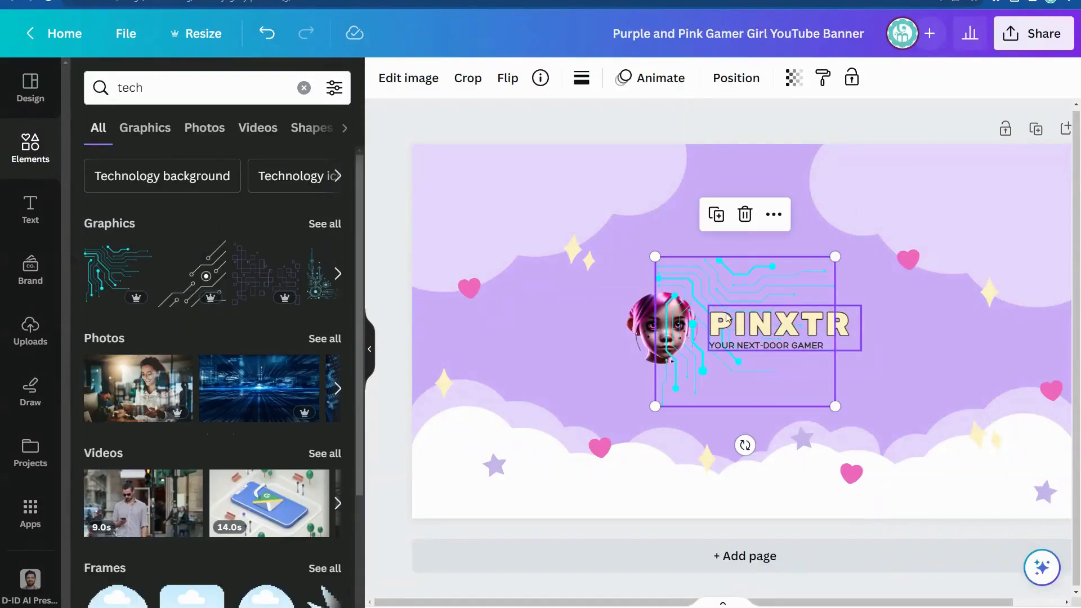
left_click_drag(734, 297, 512, 225)
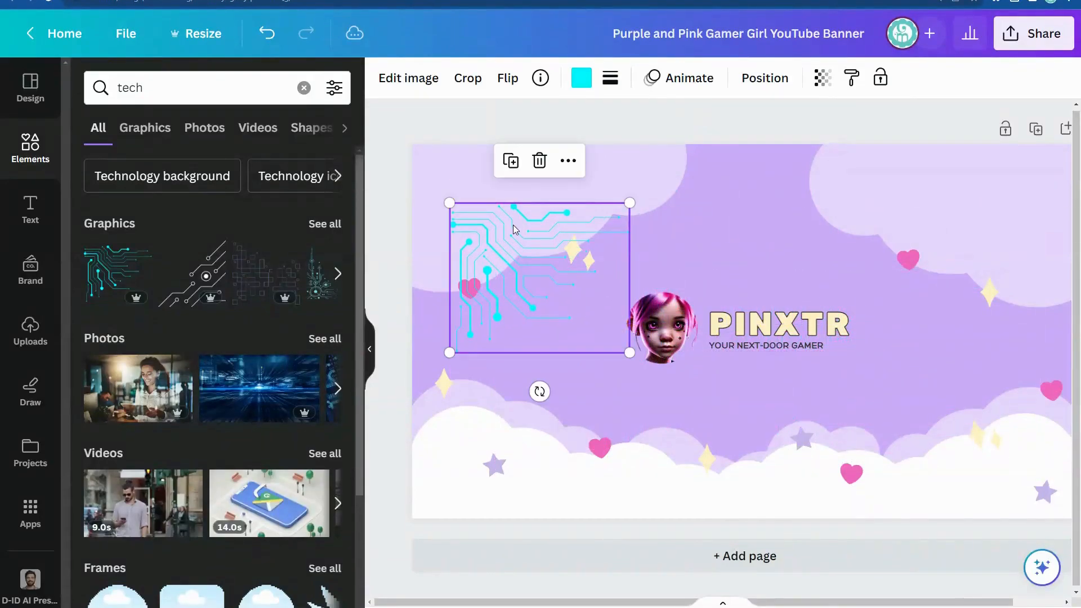
key("Delete")
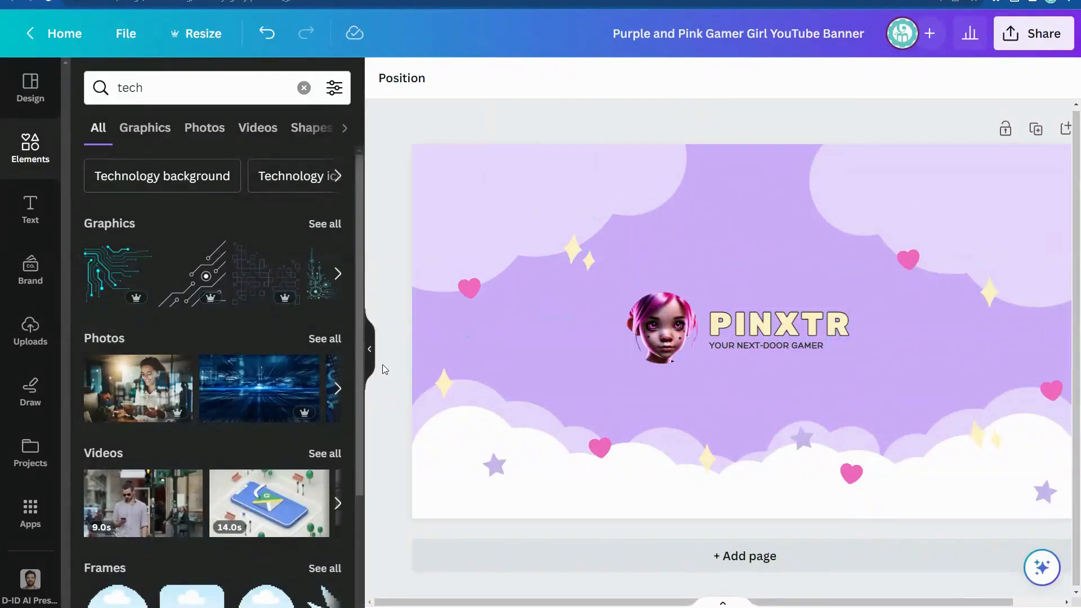
Replace the banner's PINXTR title with GAMER.
left_click(368, 354)
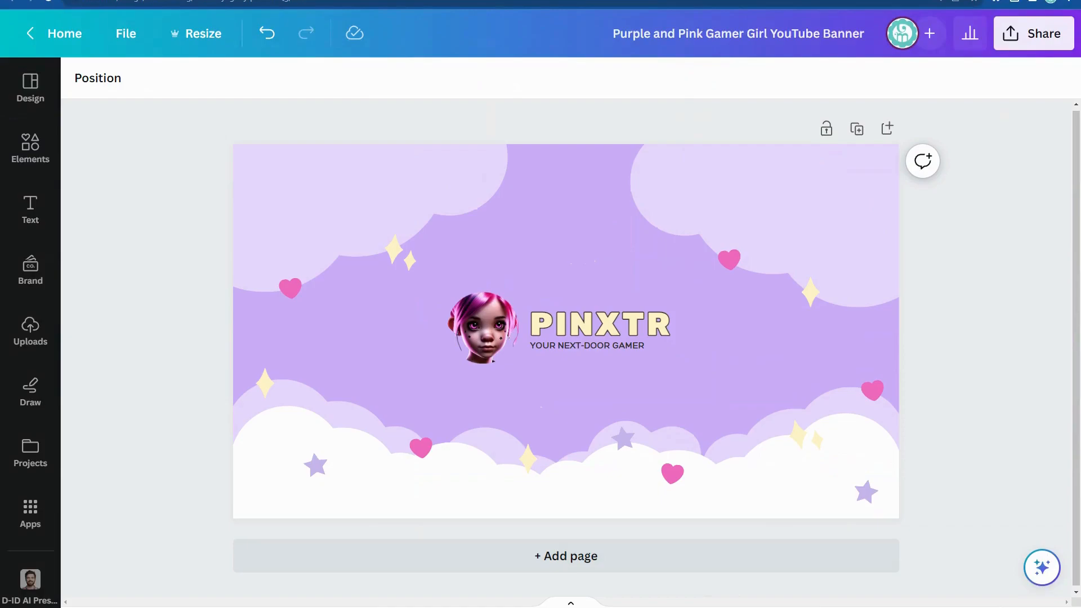
scroll(566, 321, "up", 3)
scroll(566, 337, "down", 2)
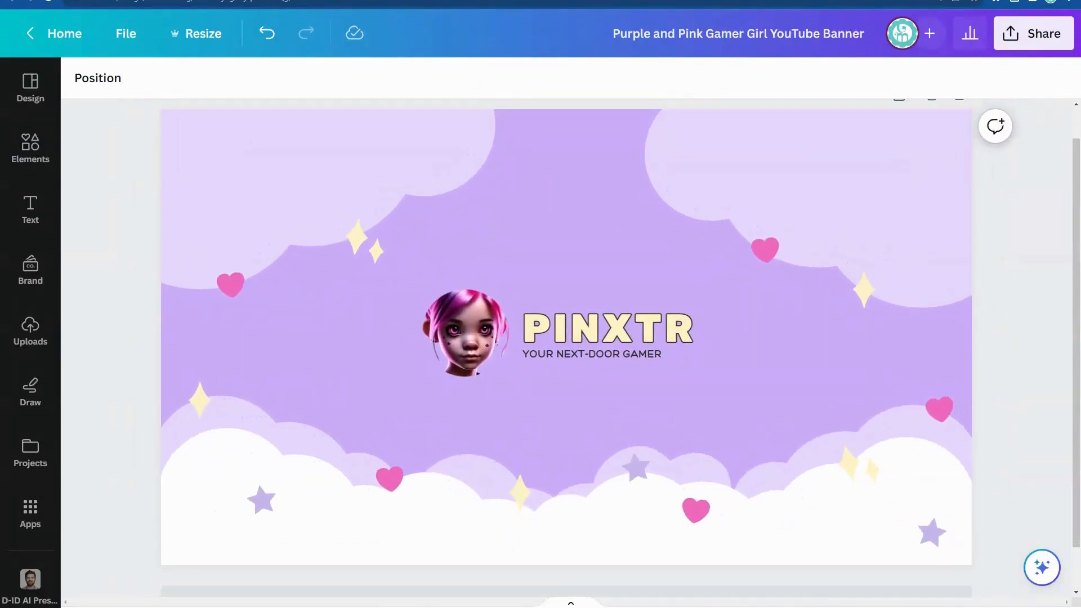
left_click(601, 325)
double_click(600, 326)
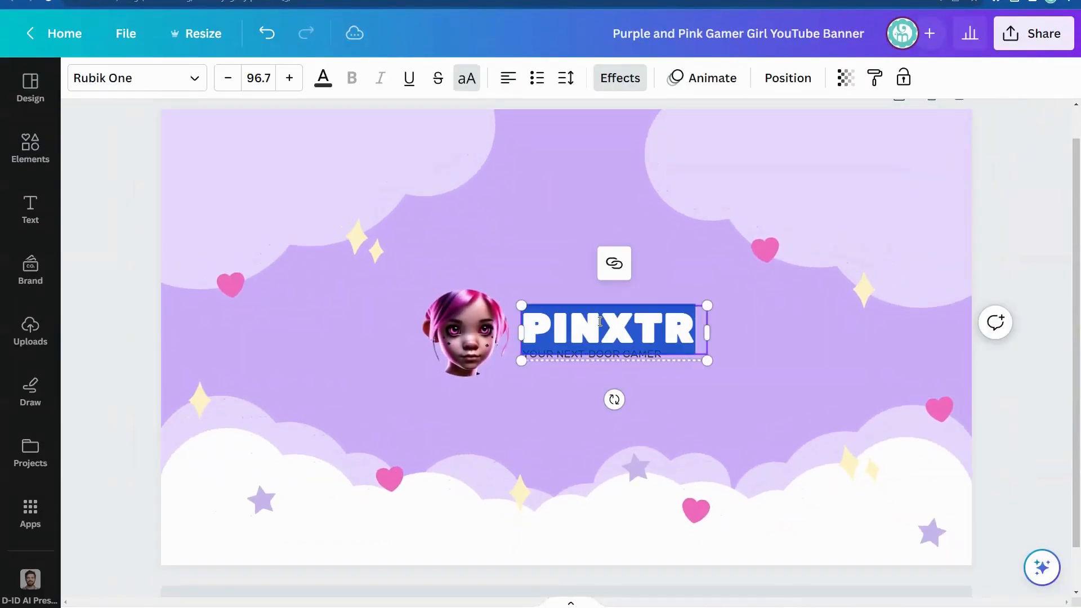
type("GAMER")
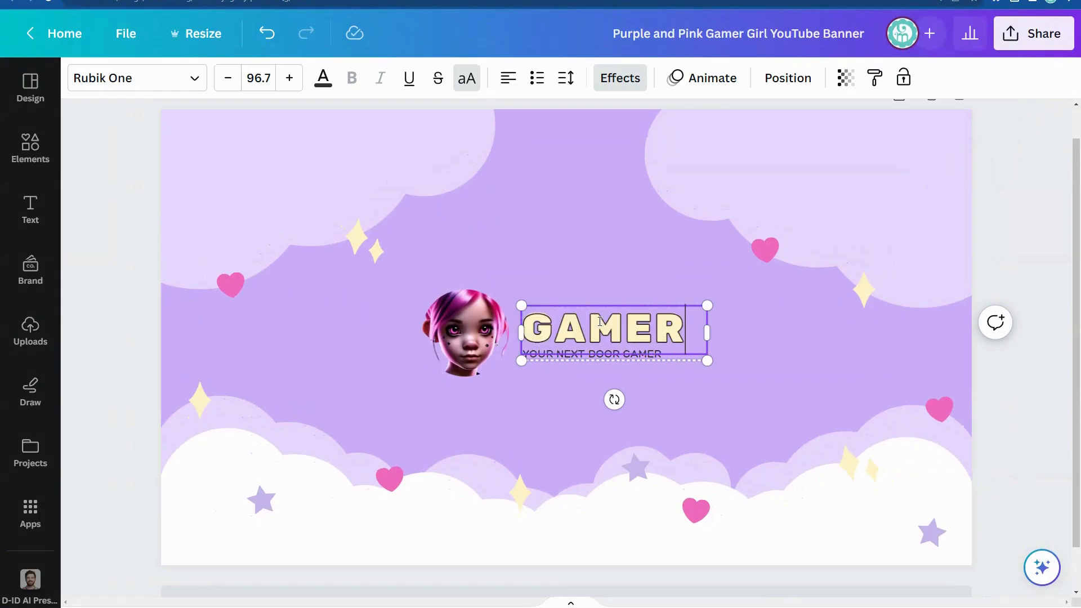
left_click(1015, 380)
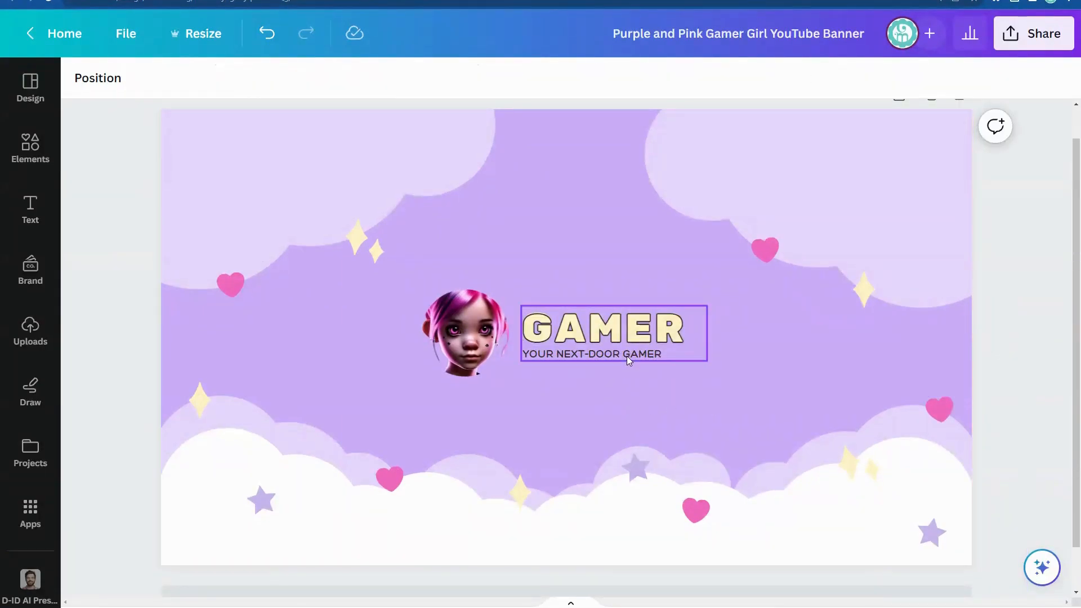
Scale down and re-centre the portrait inside its round frame so the girl's whole head with both pigtails fits.
double_click(471, 338)
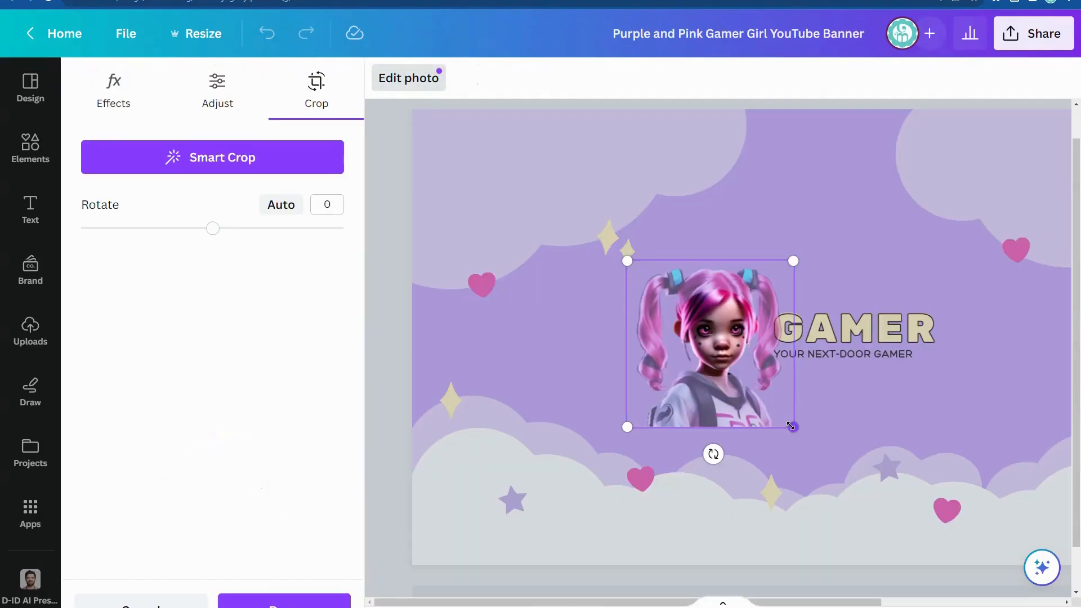
left_click_drag(794, 426, 760, 393)
left_click_drag(709, 338, 732, 354)
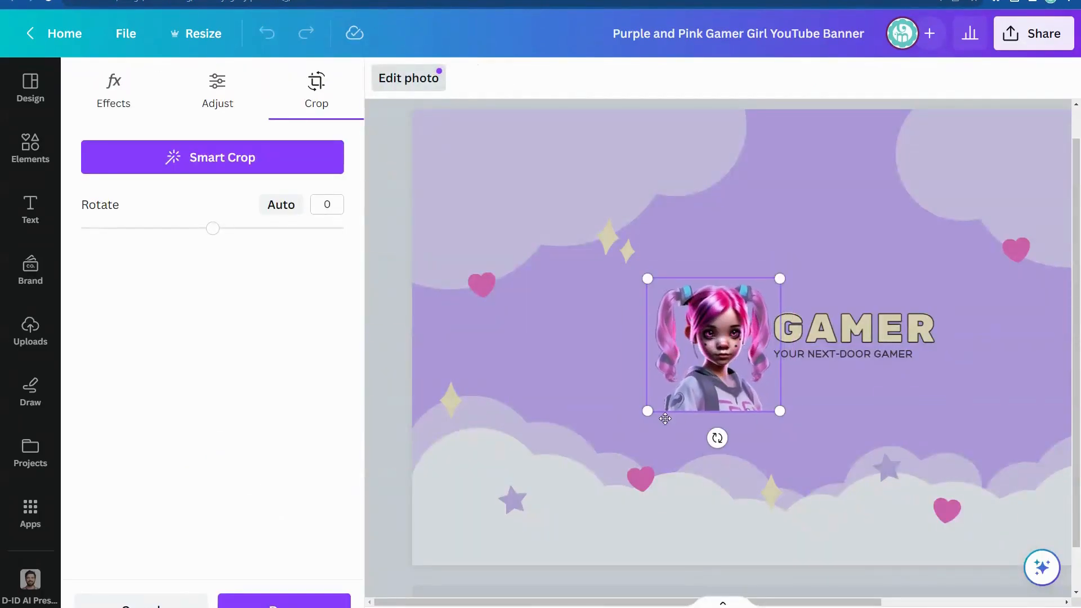
left_click_drag(648, 409, 672, 386)
left_click_drag(726, 365, 712, 377)
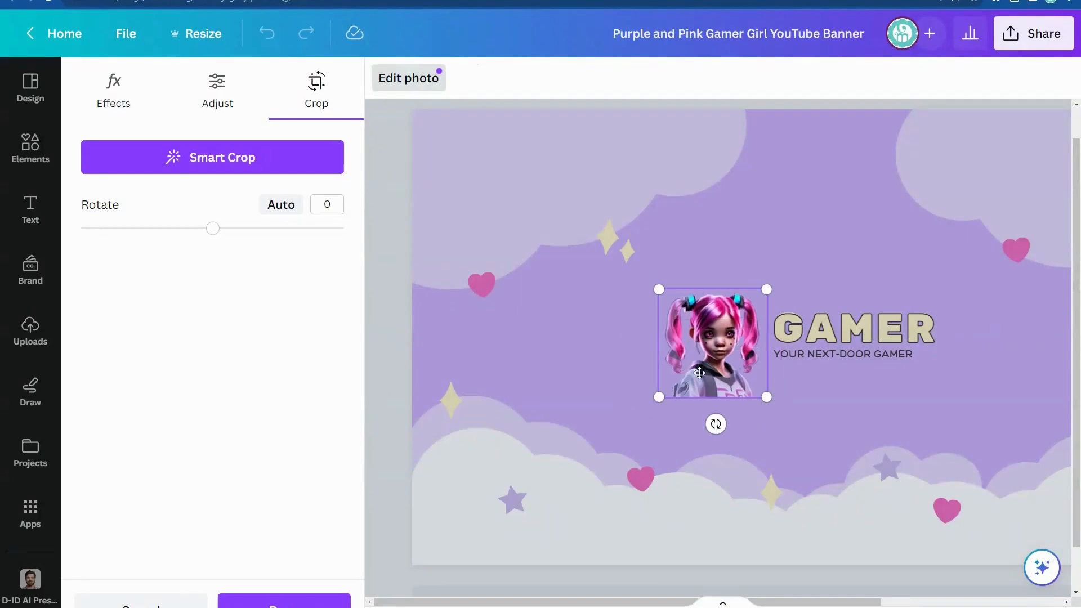
left_click_drag(658, 398, 672, 383)
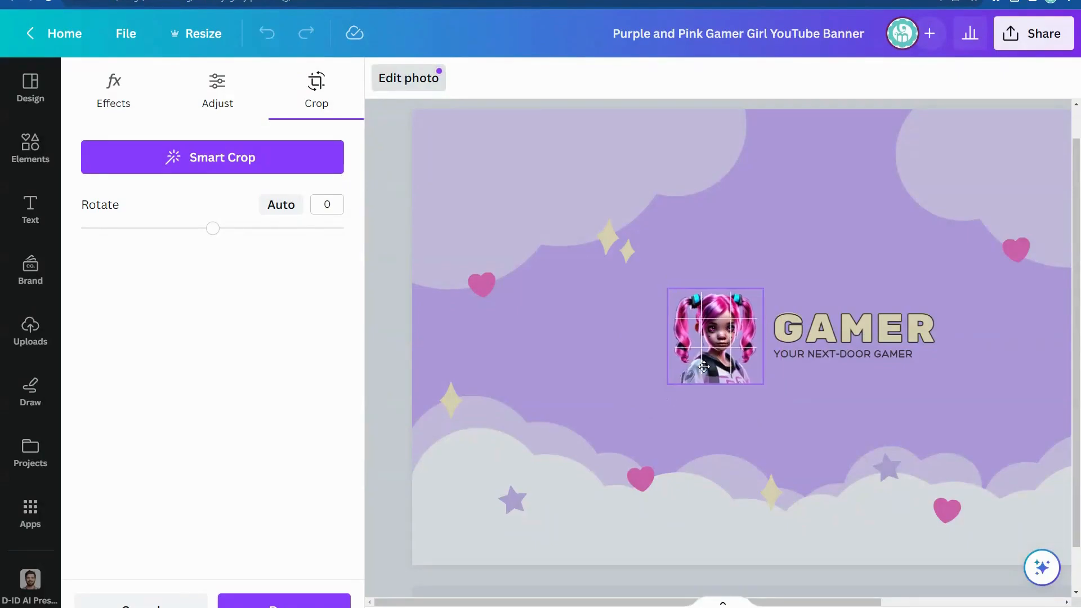
left_click(647, 369)
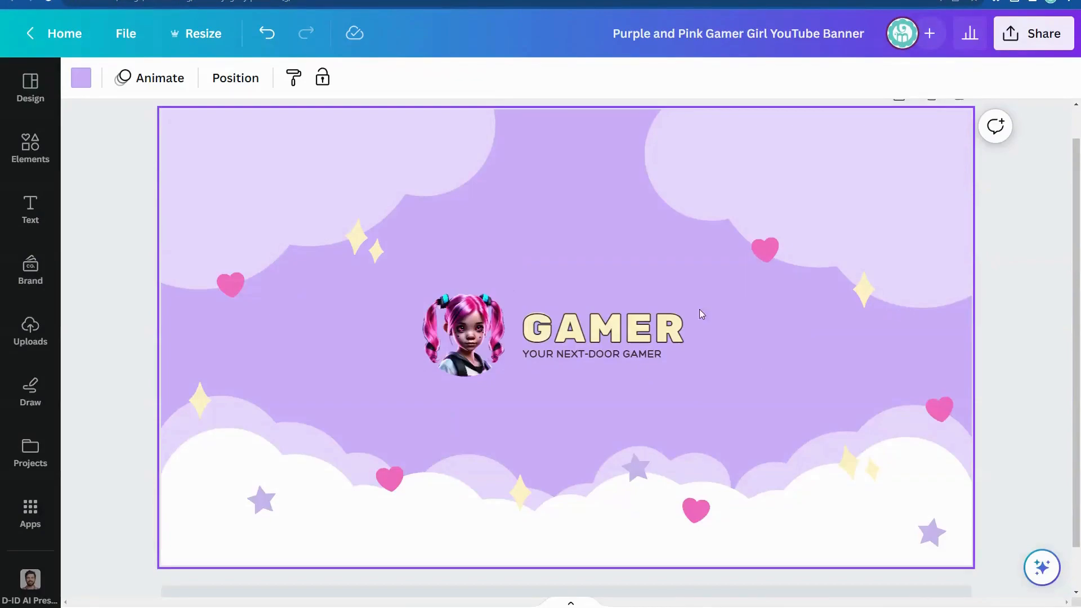
Try the light blue #c7d4eb, but set the banner background to the dusty pink taken from the portrait's photo colours.
left_click(81, 79)
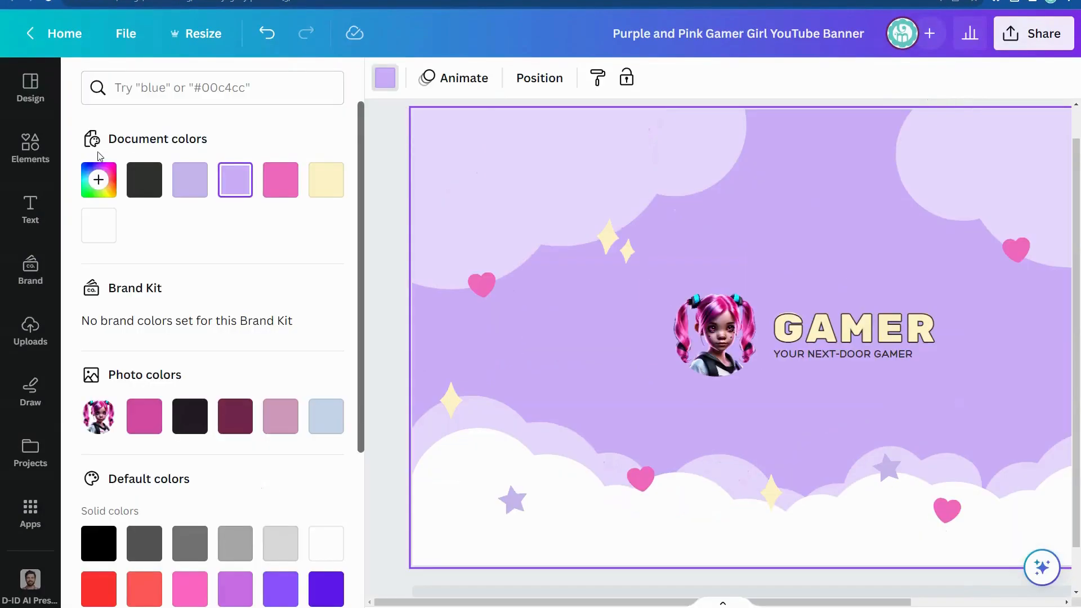
left_click(279, 416)
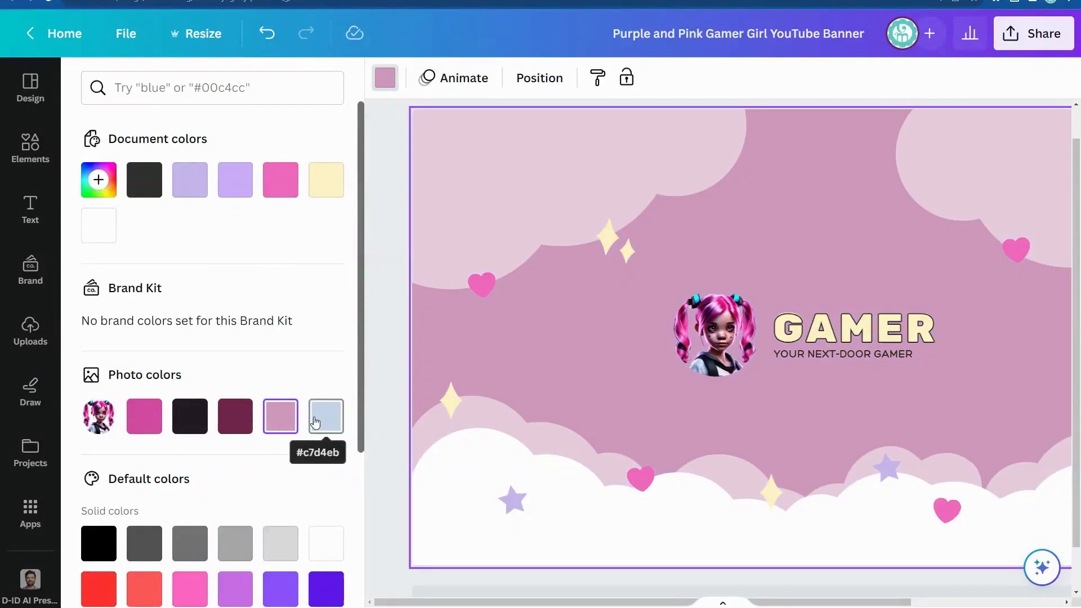
left_click(315, 422)
left_click(280, 416)
left_click(374, 337)
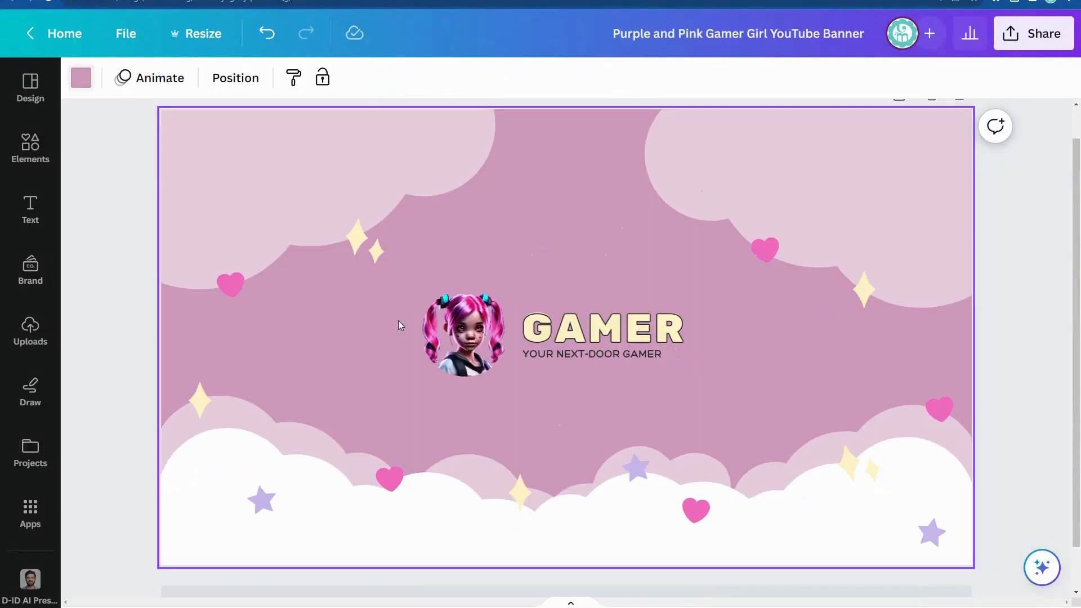
Try replacing the banner's GAMER title with the random sample text "alkksjdflkj".
double_click(606, 319)
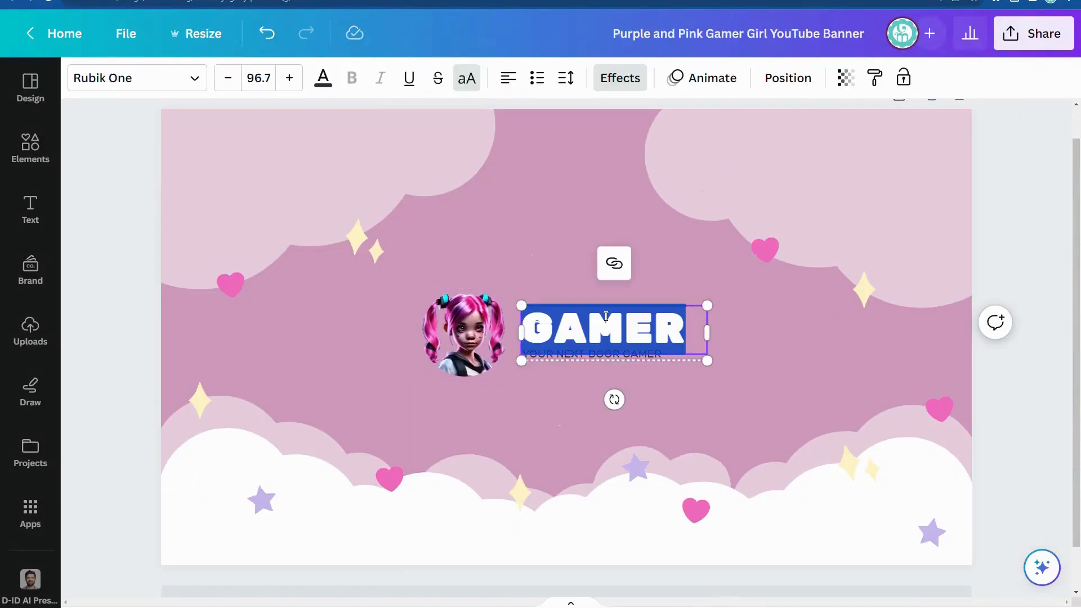
left_click(677, 420)
left_click(746, 358)
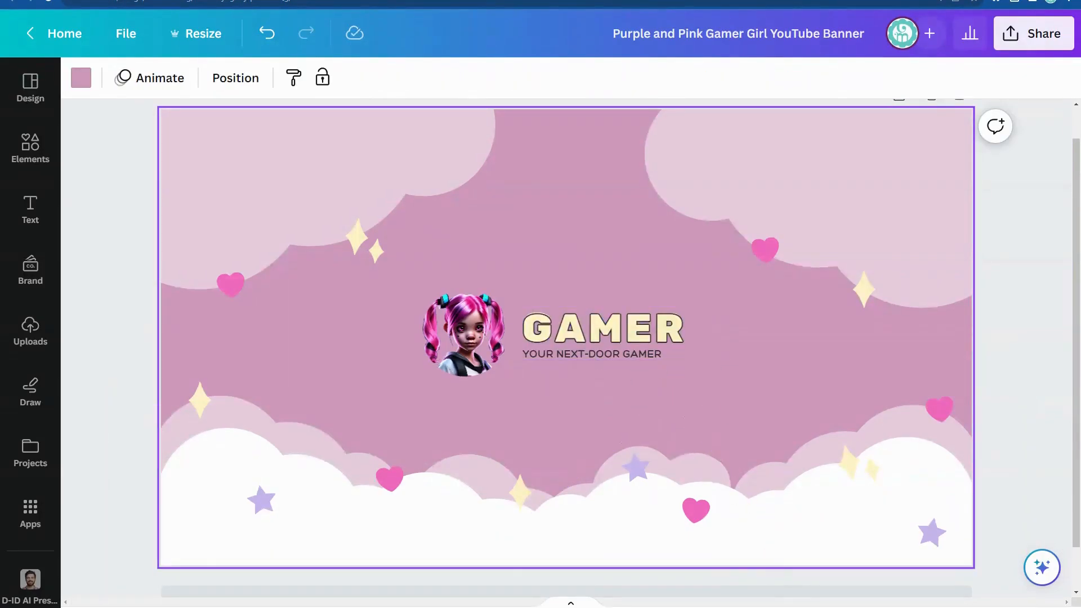
left_click_drag(810, 607, 825, 607)
left_click(699, 363)
double_click(680, 317)
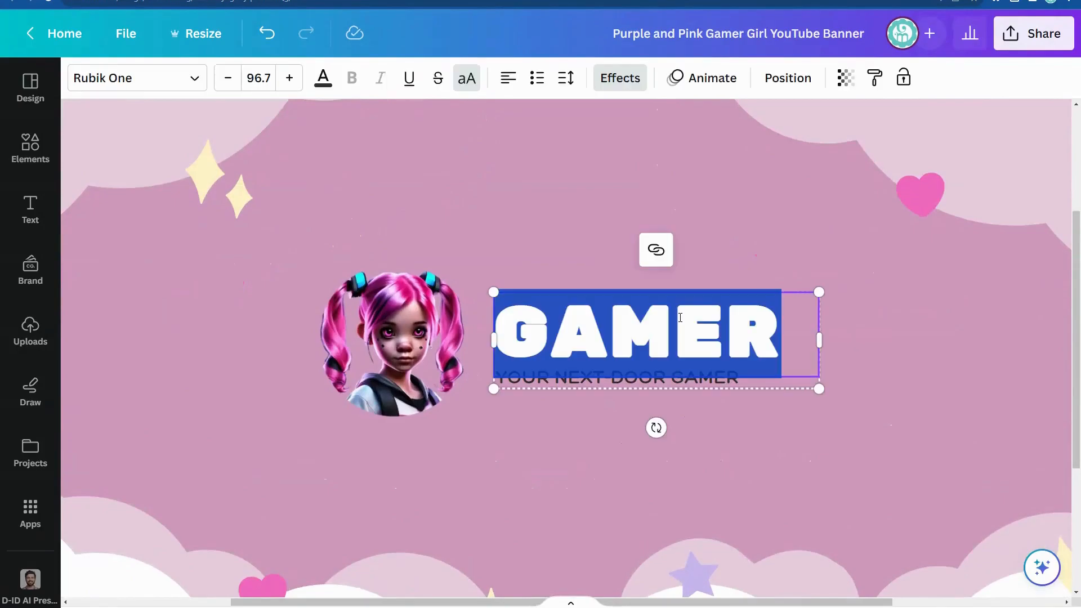
type("alkksjdflkj")
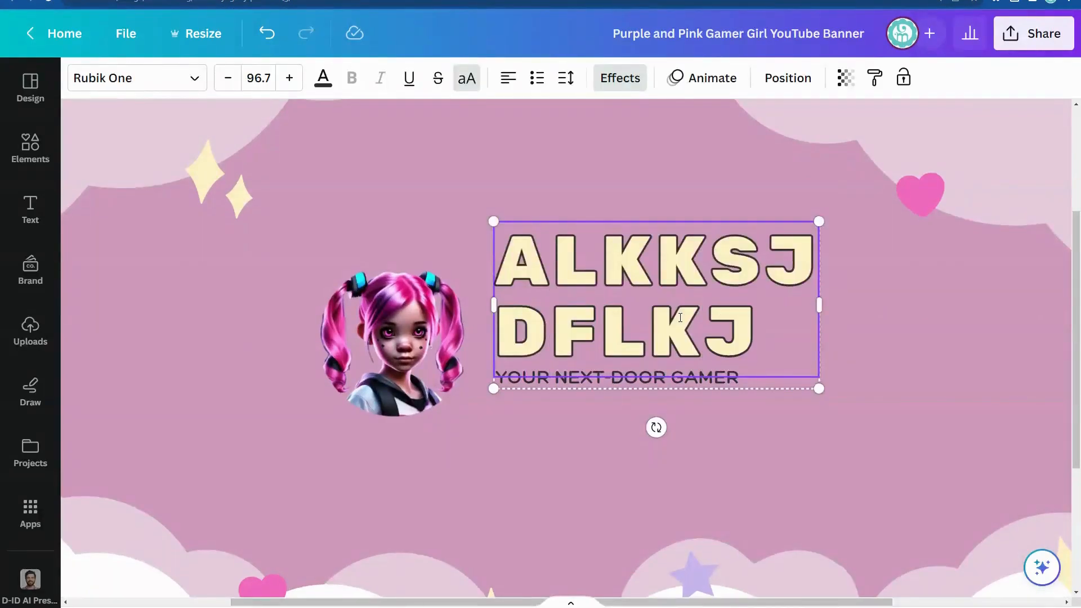
left_click(954, 355)
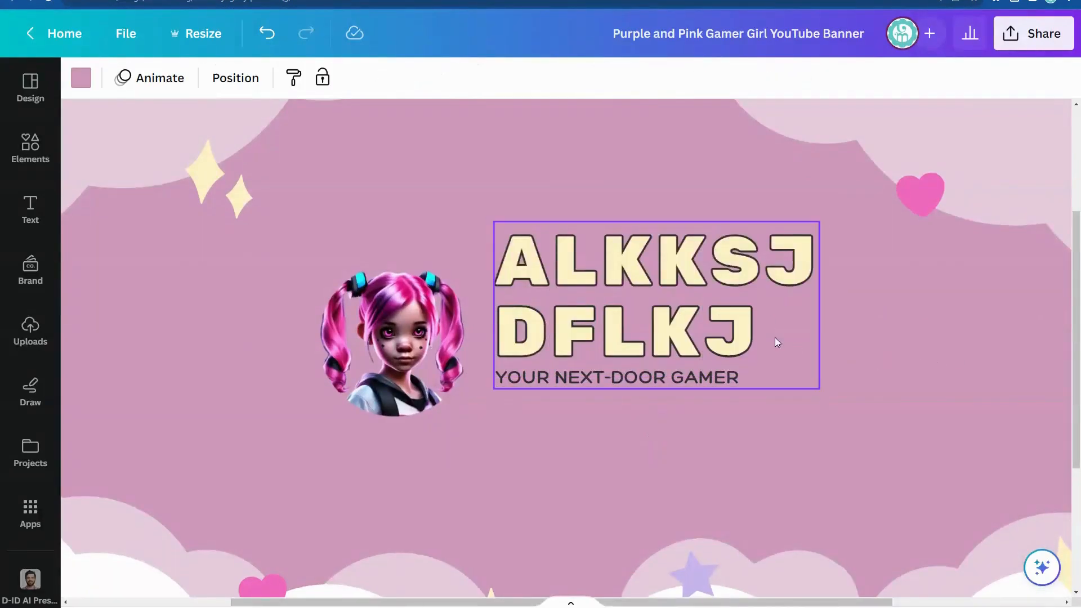
Narrow the title and tagline group slightly and replace the two-line sample title with GAMER.
left_click(709, 322)
mouse_move(823, 315)
left_mouse_down()
mouse_move(1079, 313)
mouse_move(816, 314)
left_mouse_up()
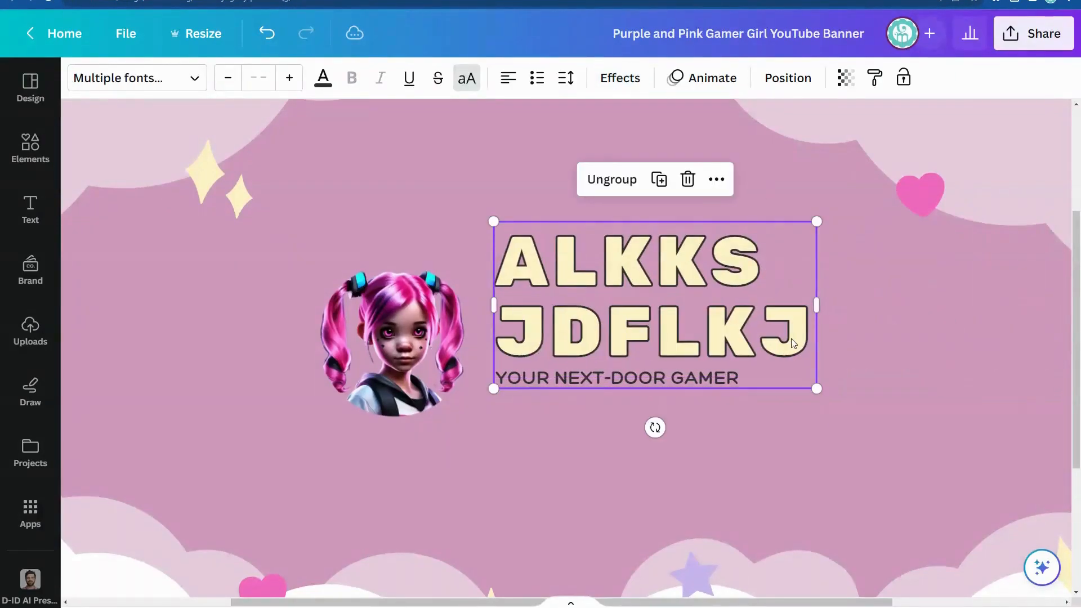
double_click(802, 341)
type("GAMER")
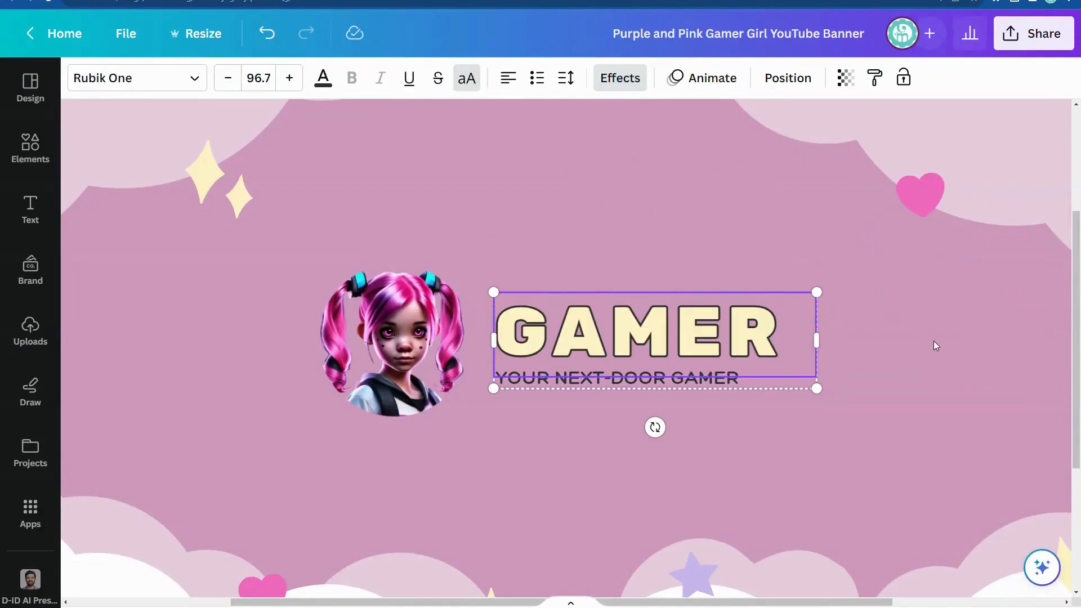
left_click(858, 484)
left_click_drag(845, 607, 824, 607)
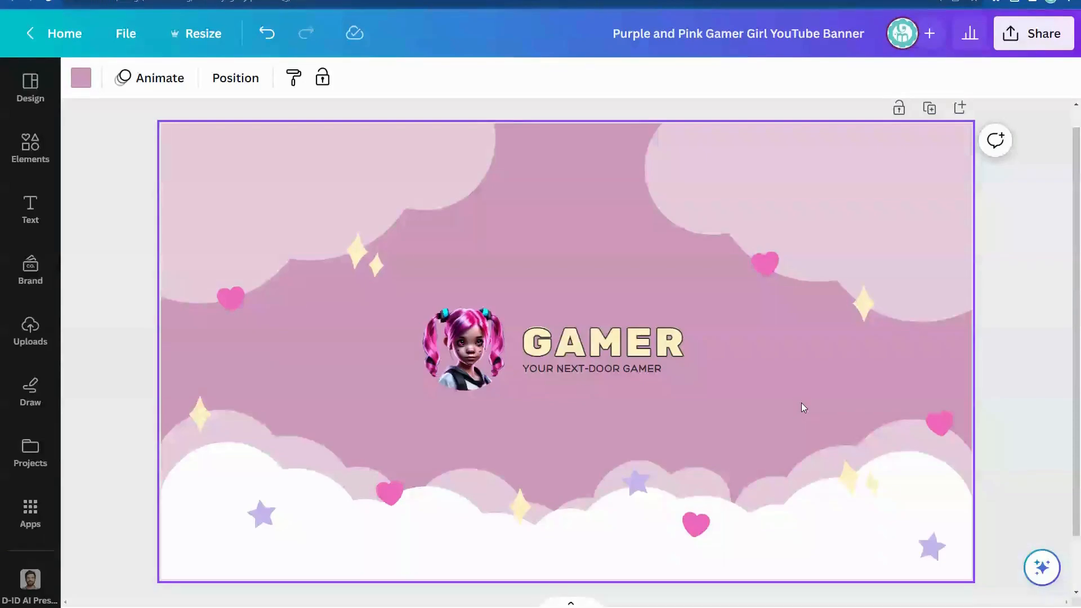
Browse the fonts available for the GAMER title and search them for "sweet".
left_click(654, 336)
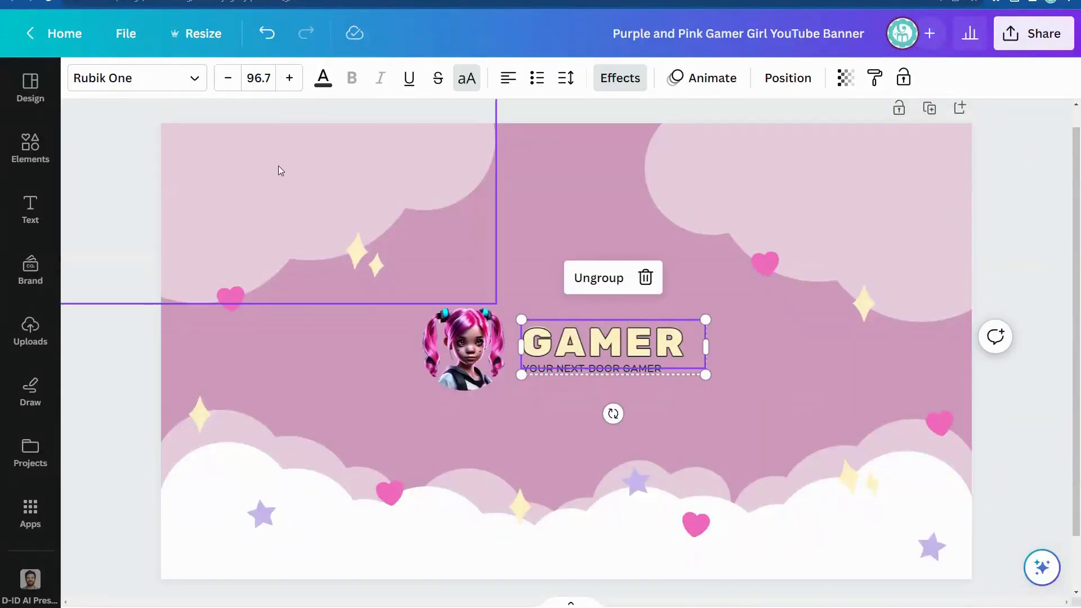
left_click(155, 78)
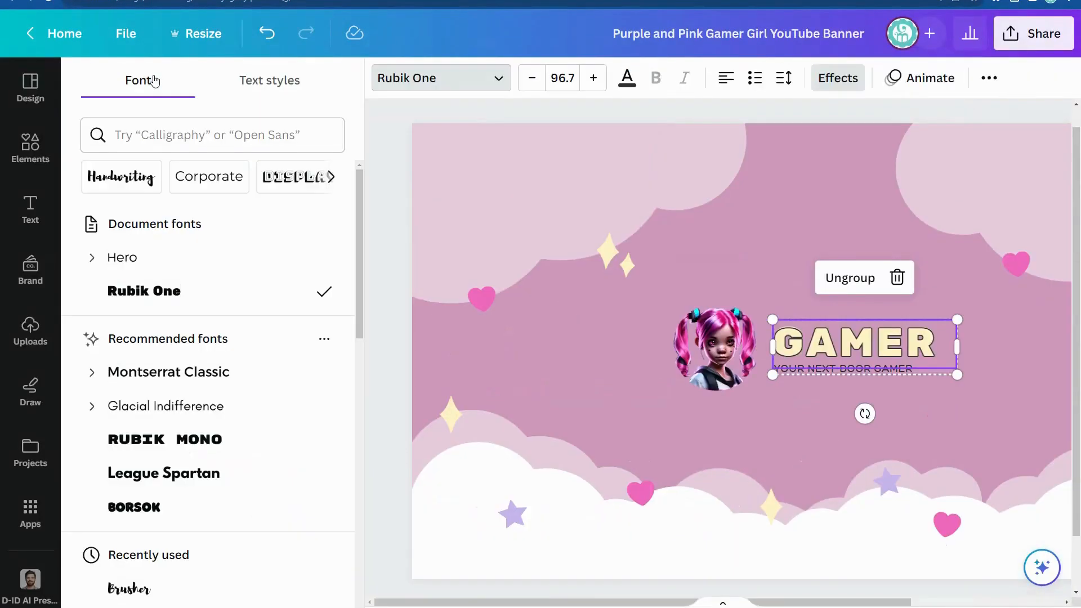
scroll(223, 438, "down", 4)
scroll(224, 438, "down", 8)
scroll(226, 437, "up", 5)
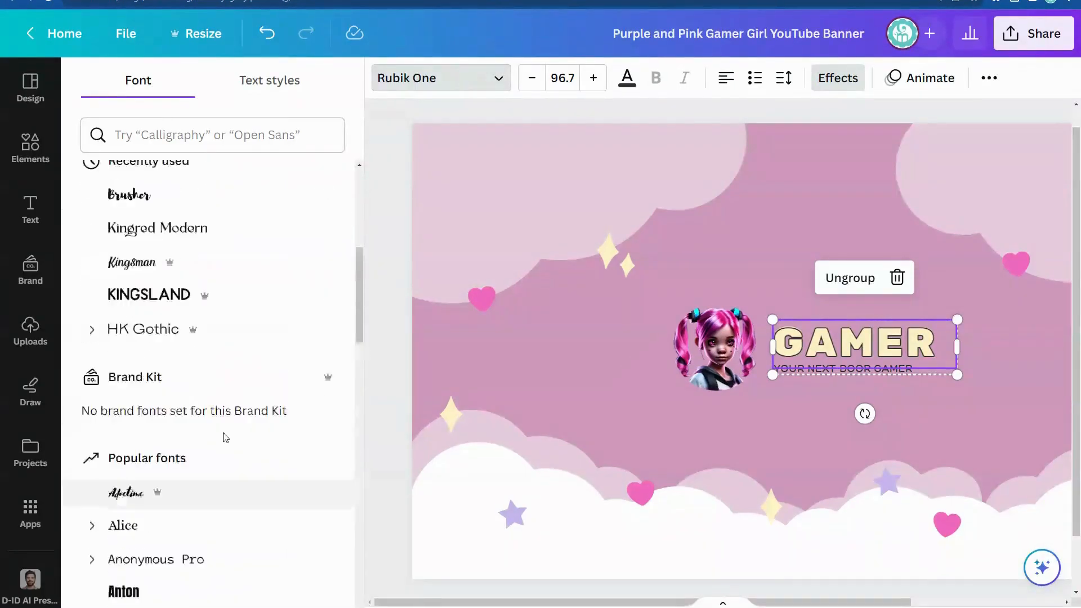
scroll(222, 437, "up", 7)
left_click(272, 138)
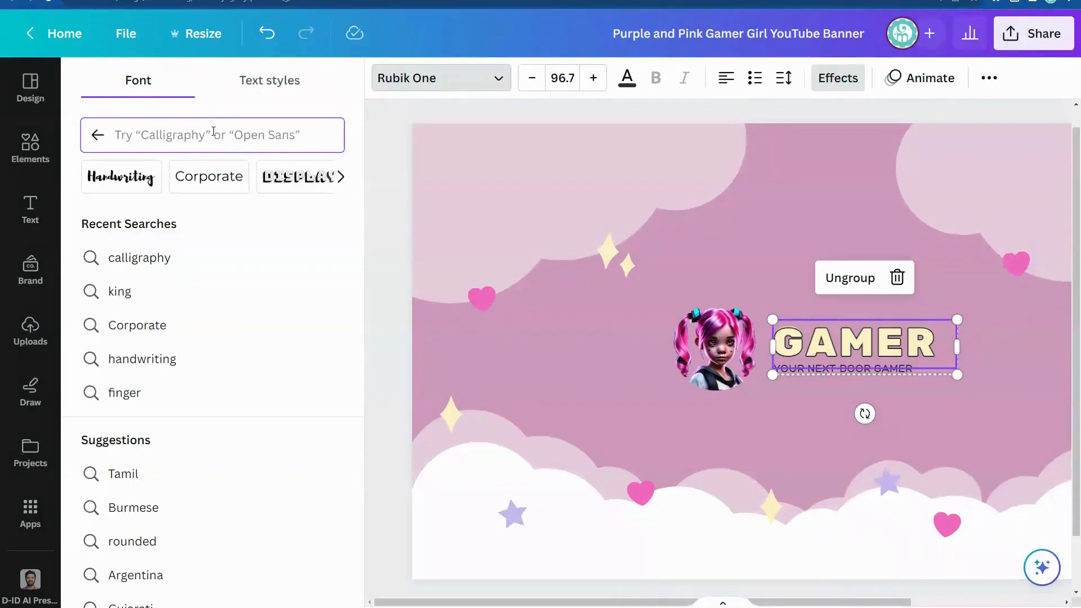
type("sweet")
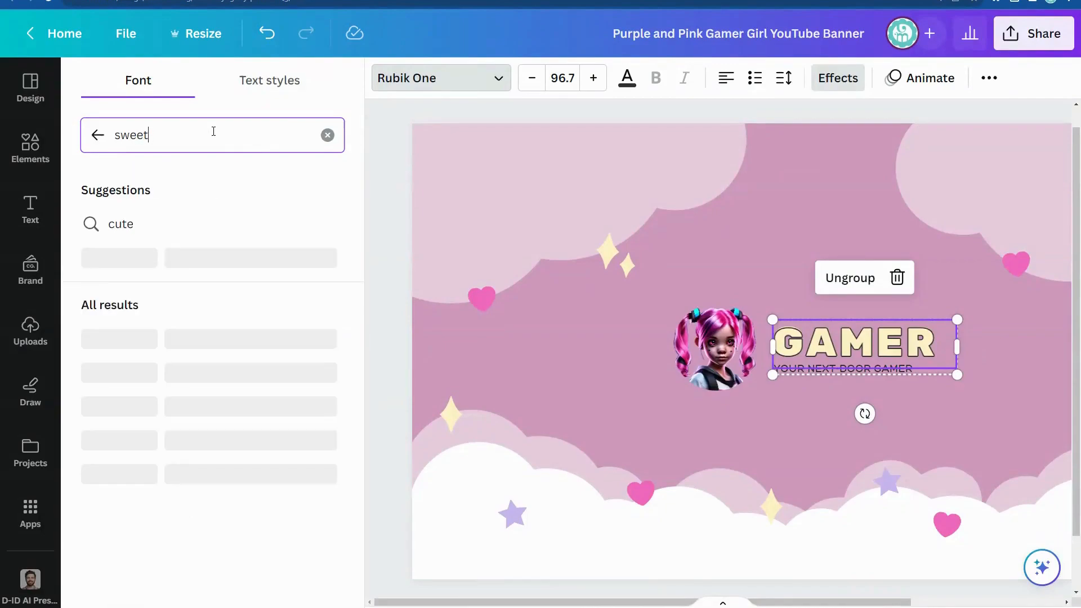
Try the Sweet Dreams, Railey and Waterlily fonts on the GAMER title.
left_click(163, 350)
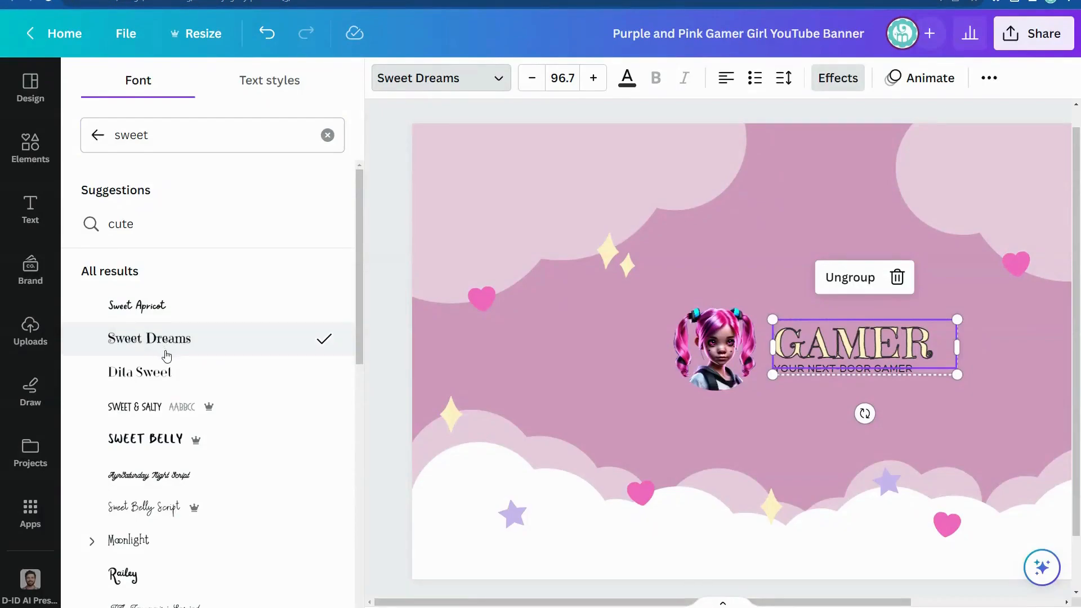
scroll(166, 356, "down", 2)
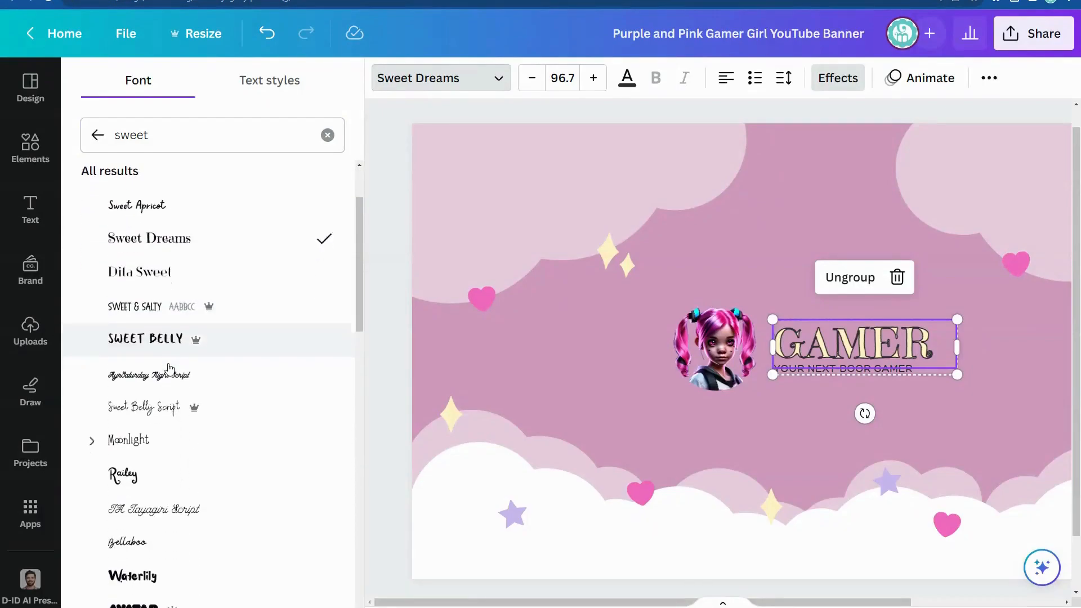
left_click(140, 465)
scroll(157, 462, "down", 2)
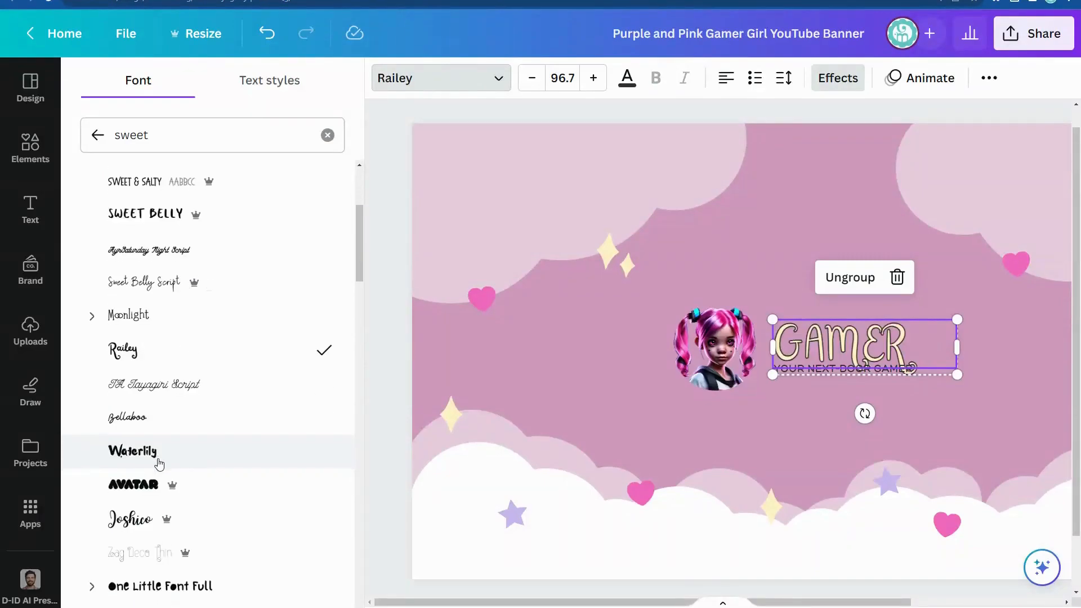
left_click(157, 460)
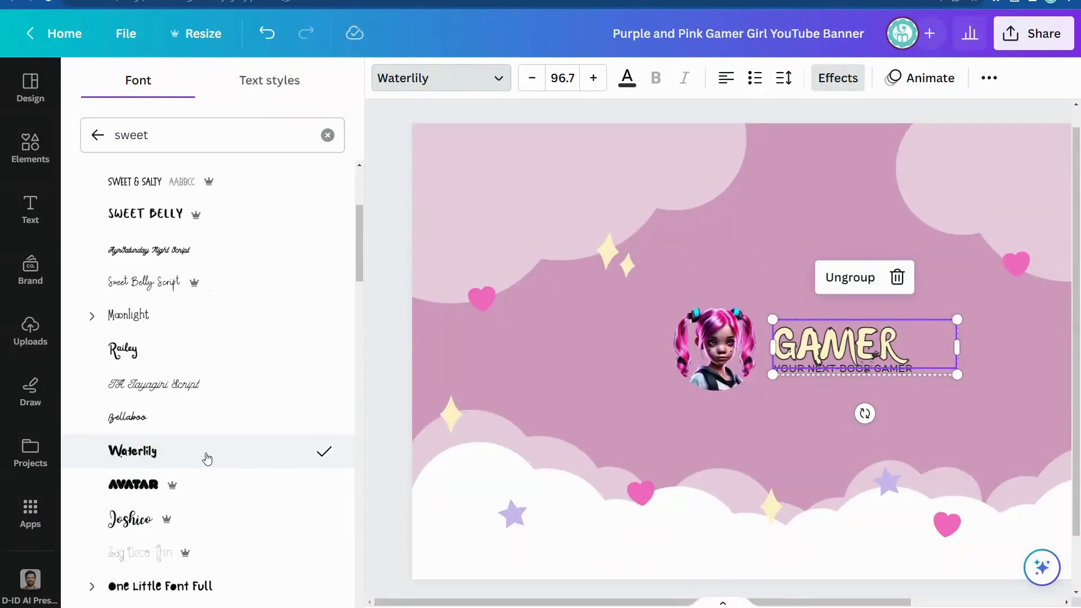
Try the One Little Font Full, Sniglet and Le Petit Cochon fonts on the GAMER title.
scroll(207, 459, "down", 2)
scroll(172, 451, "down", 3)
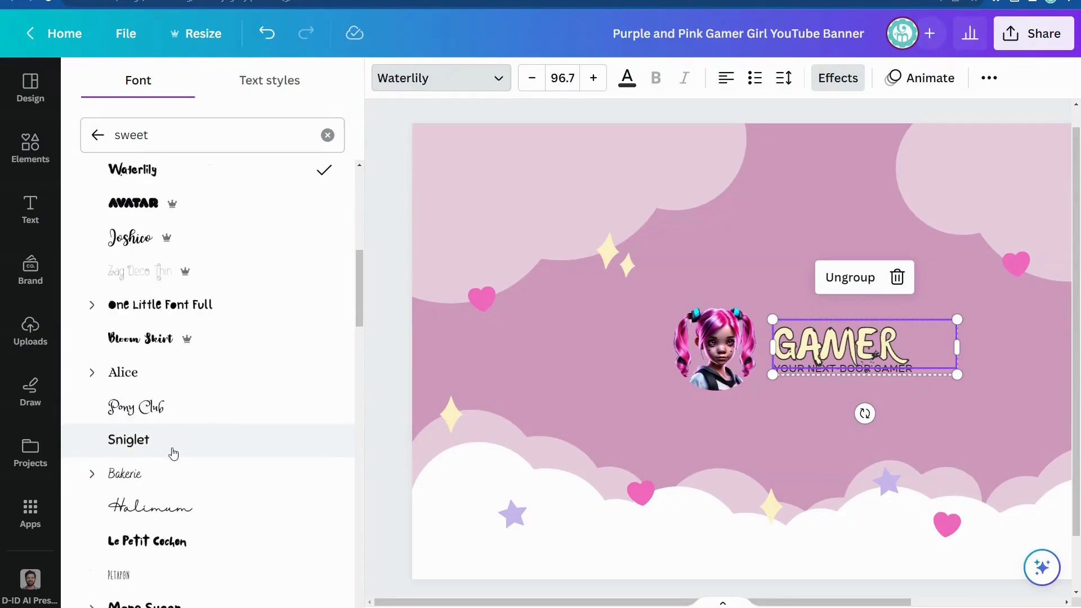
left_click(211, 309)
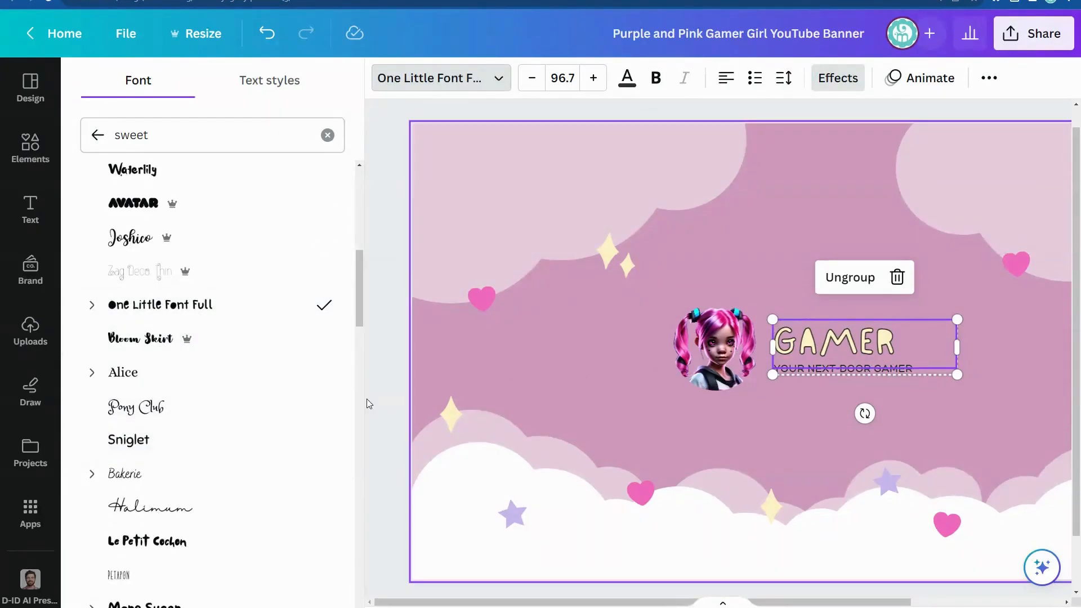
left_click(150, 449)
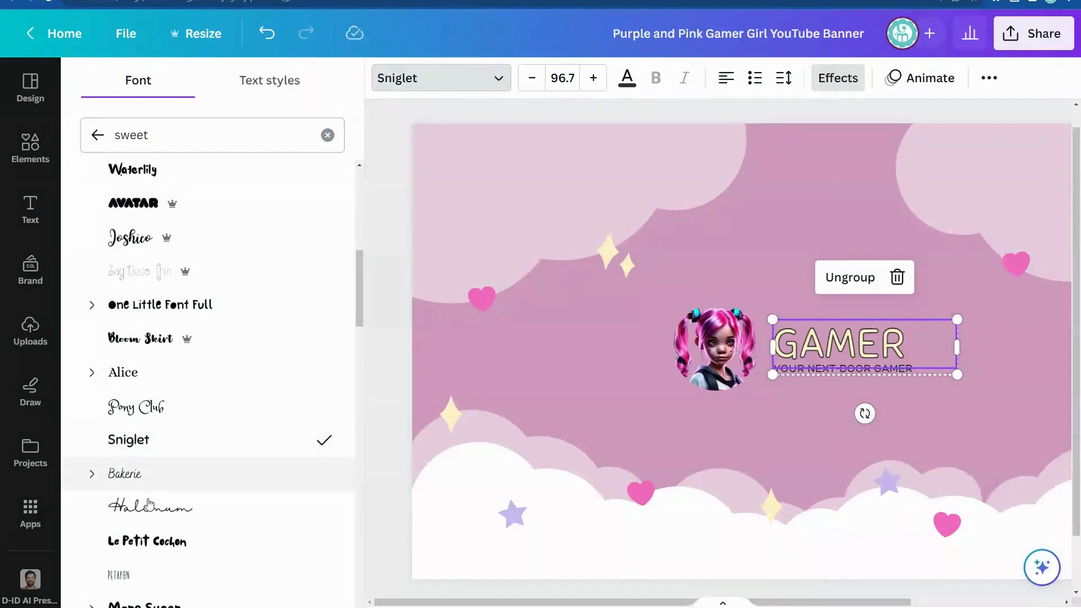
left_click(164, 541)
scroll(230, 500, "down", 2)
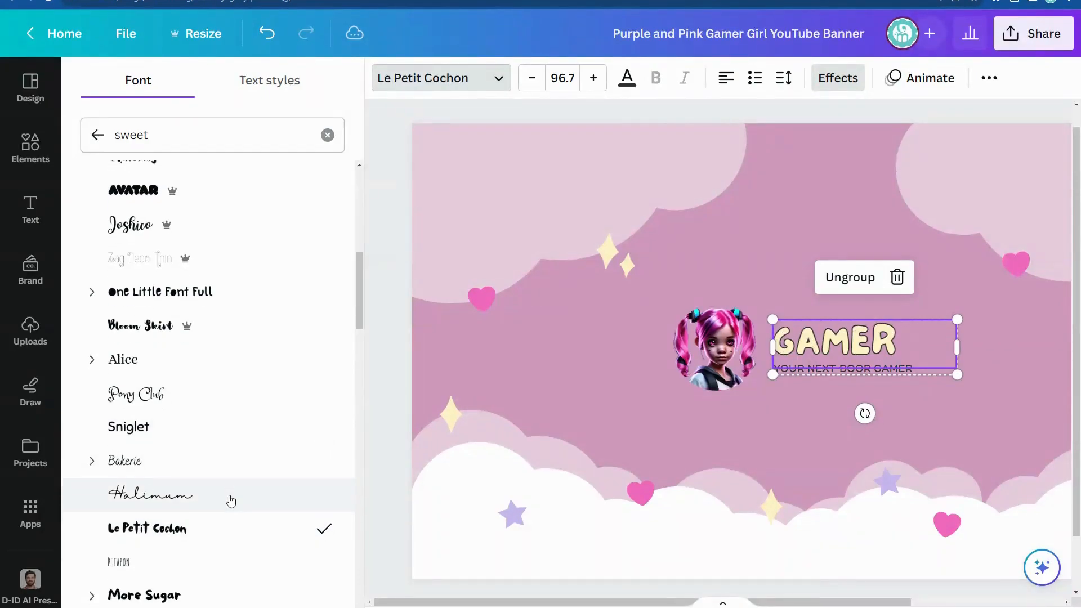
Set the GAMER title's font to More Sugar and deselect the title.
left_click(162, 507)
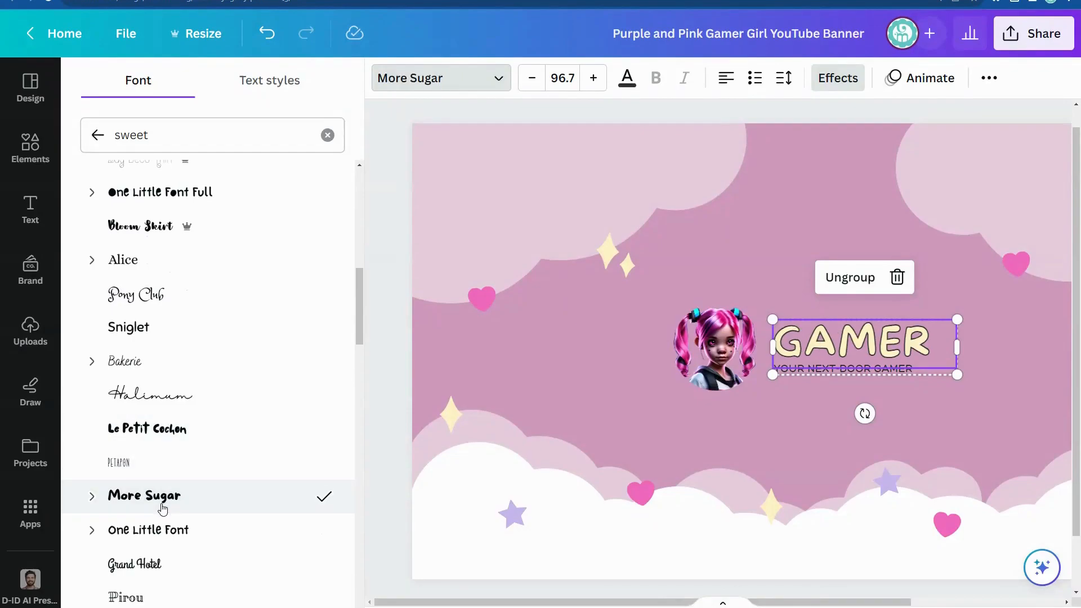
left_click(785, 113)
left_click(796, 385)
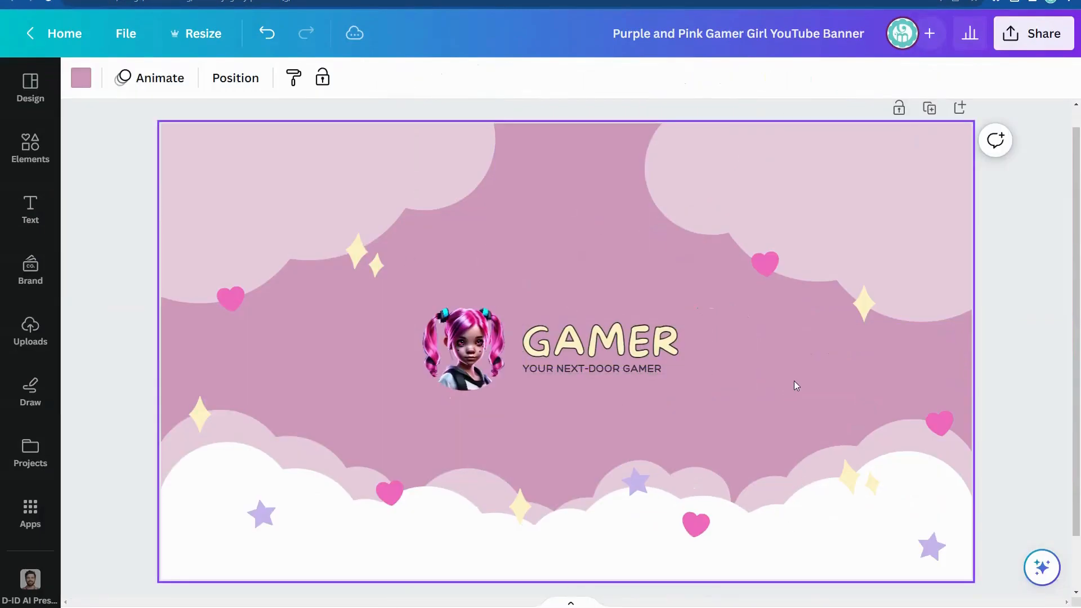